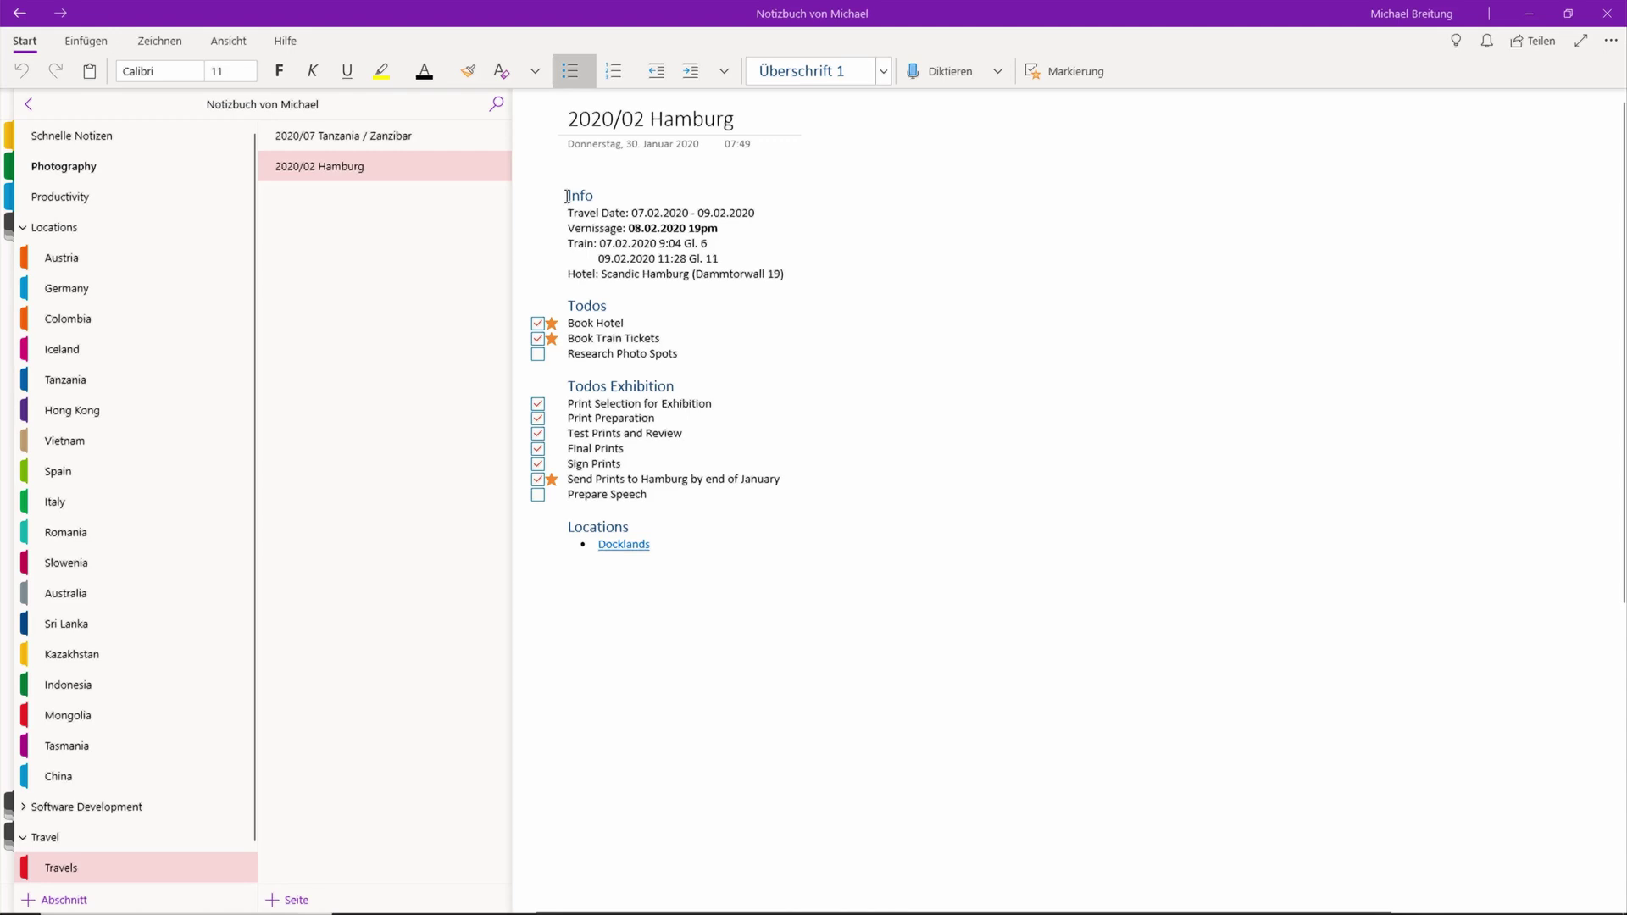
{"action": "left_click_drag", "start_coordinate": [568, 212], "coordinate": [796, 258]}
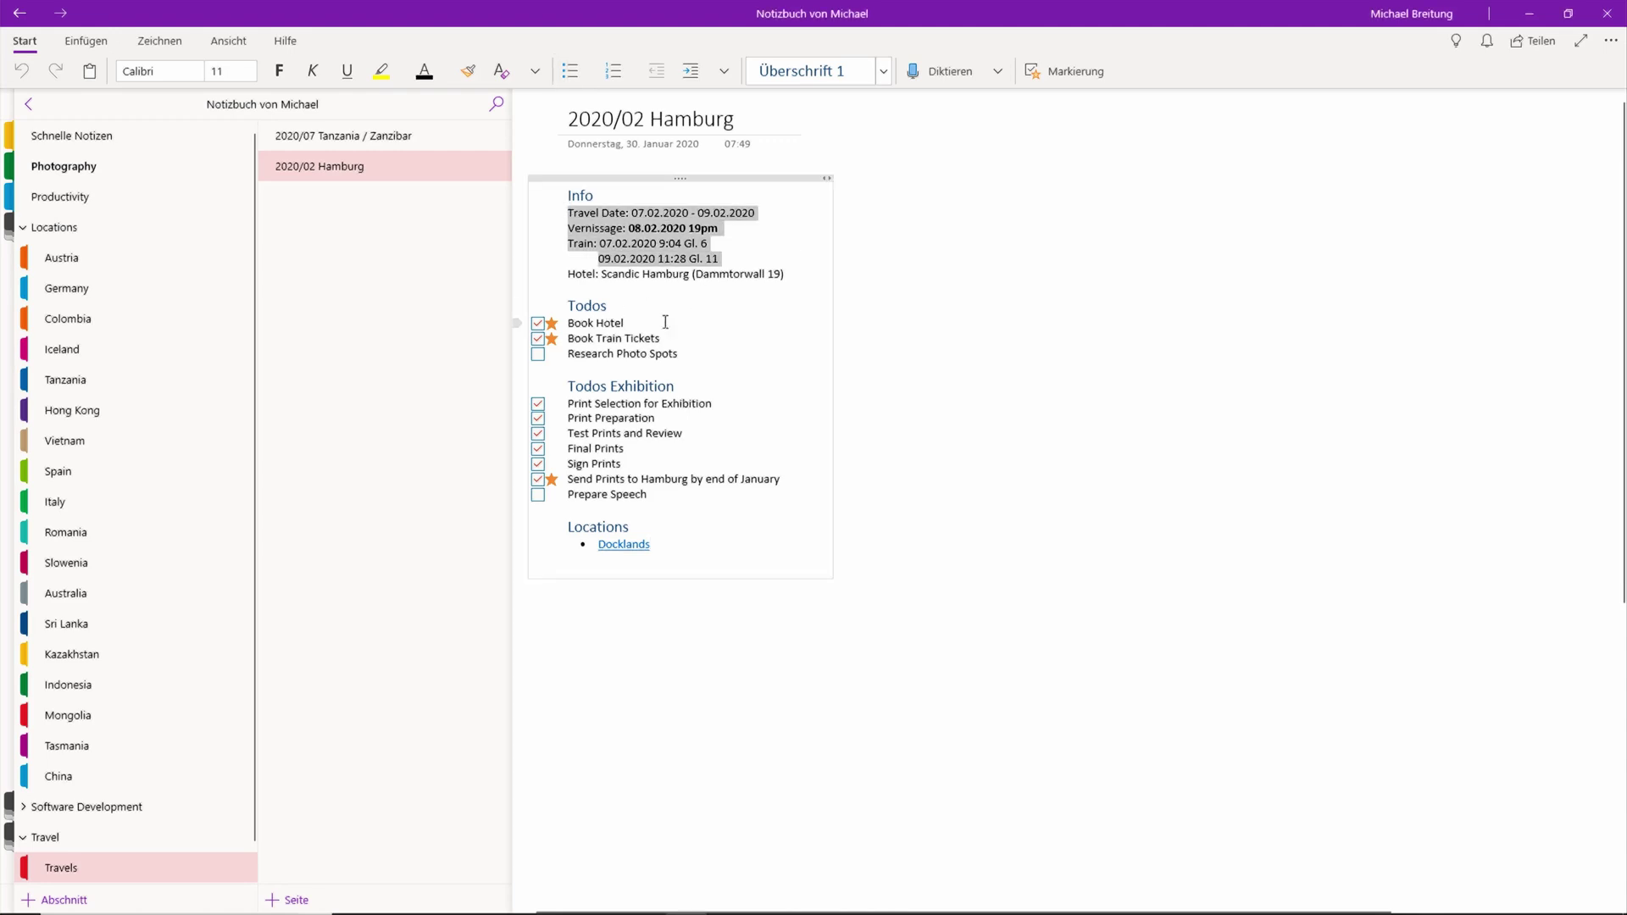
{"action": "left_click", "coordinate": [589, 325]}
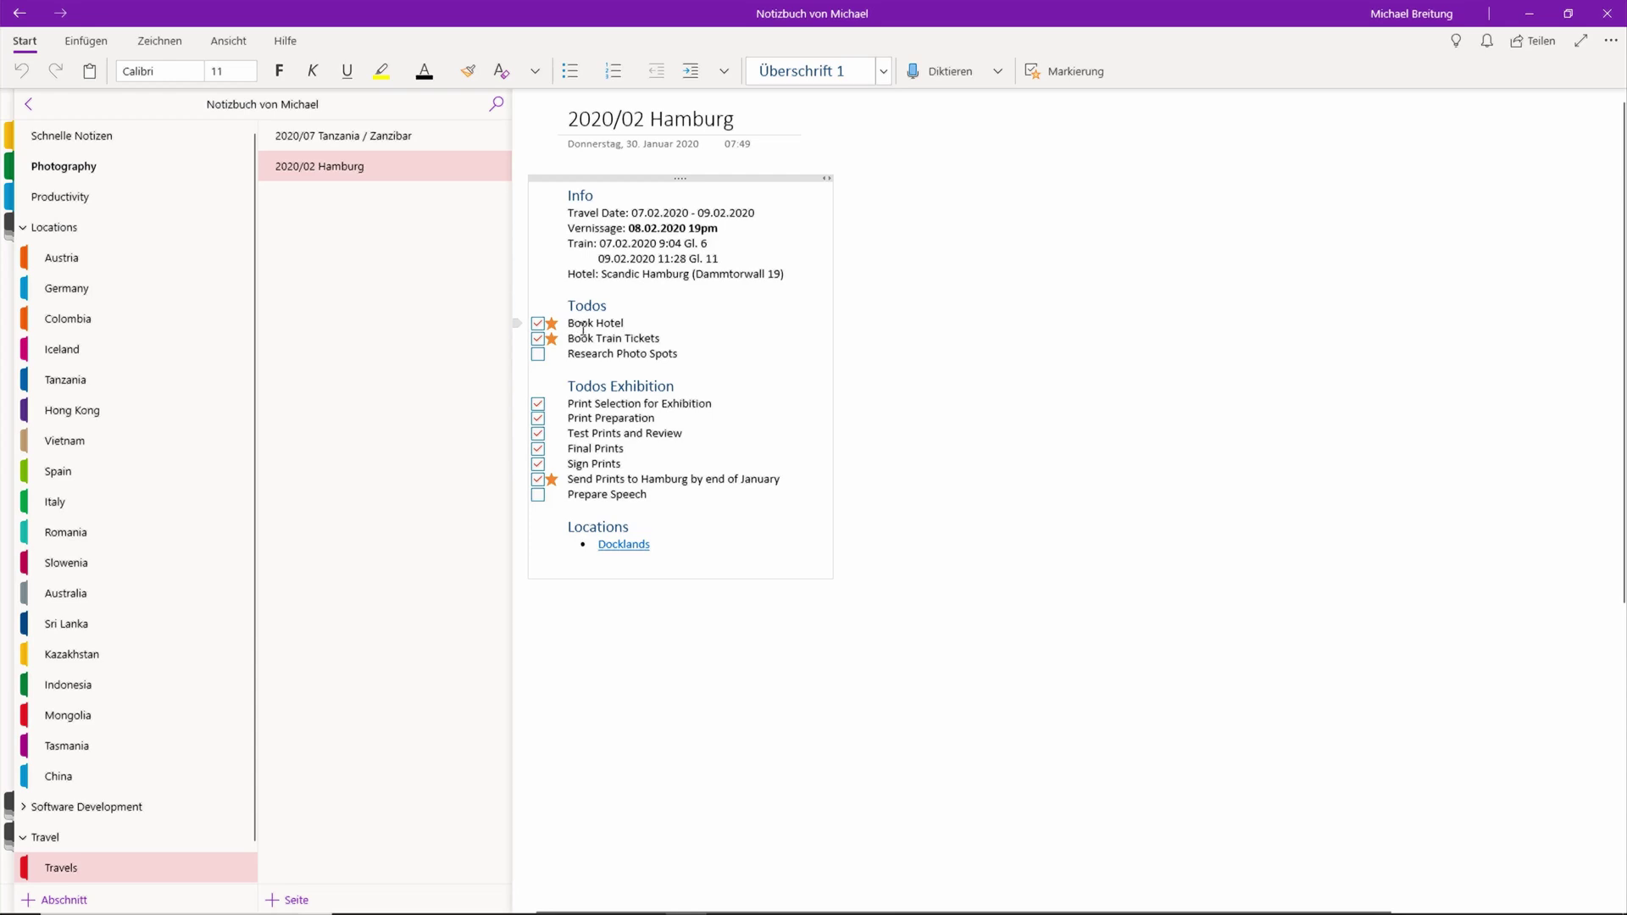
{"action": "left_click", "coordinate": [667, 338]}
{"action": "key", "text": "ctrl+shift+Left"}
{"action": "key", "text": "ctrl+shift+Left"}
{"action": "key", "text": "ctrl+shift+Left"}
{"action": "key", "text": "ctrl+shift+Left"}
{"action": "key", "text": "ctrl+shift+Left"}
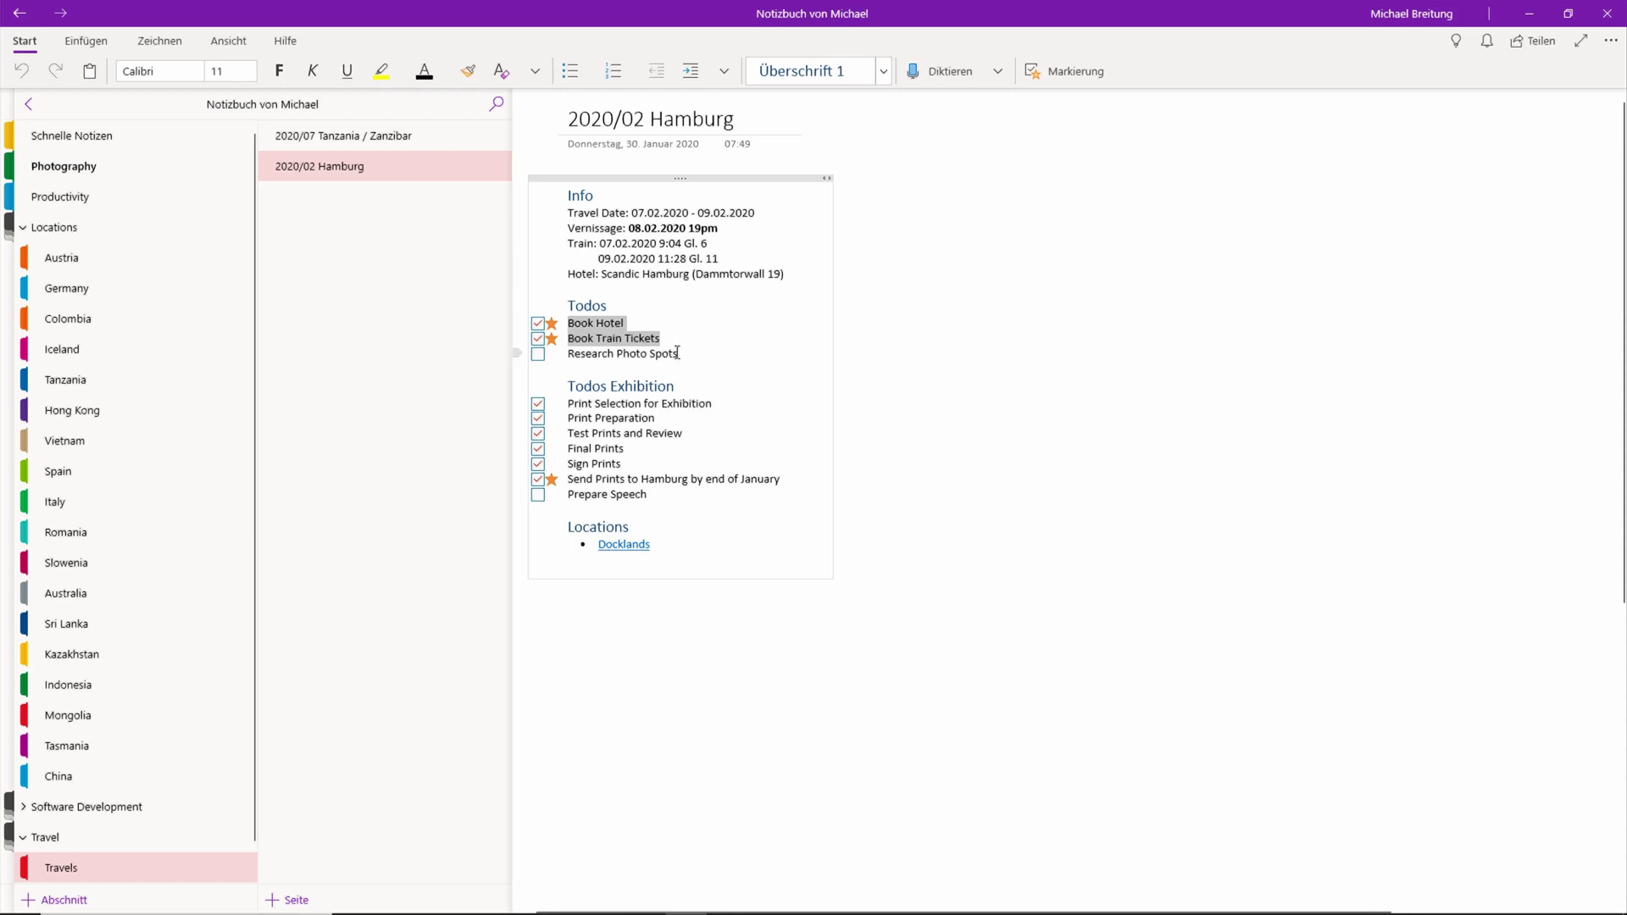
{"action": "left_click", "coordinate": [681, 352]}
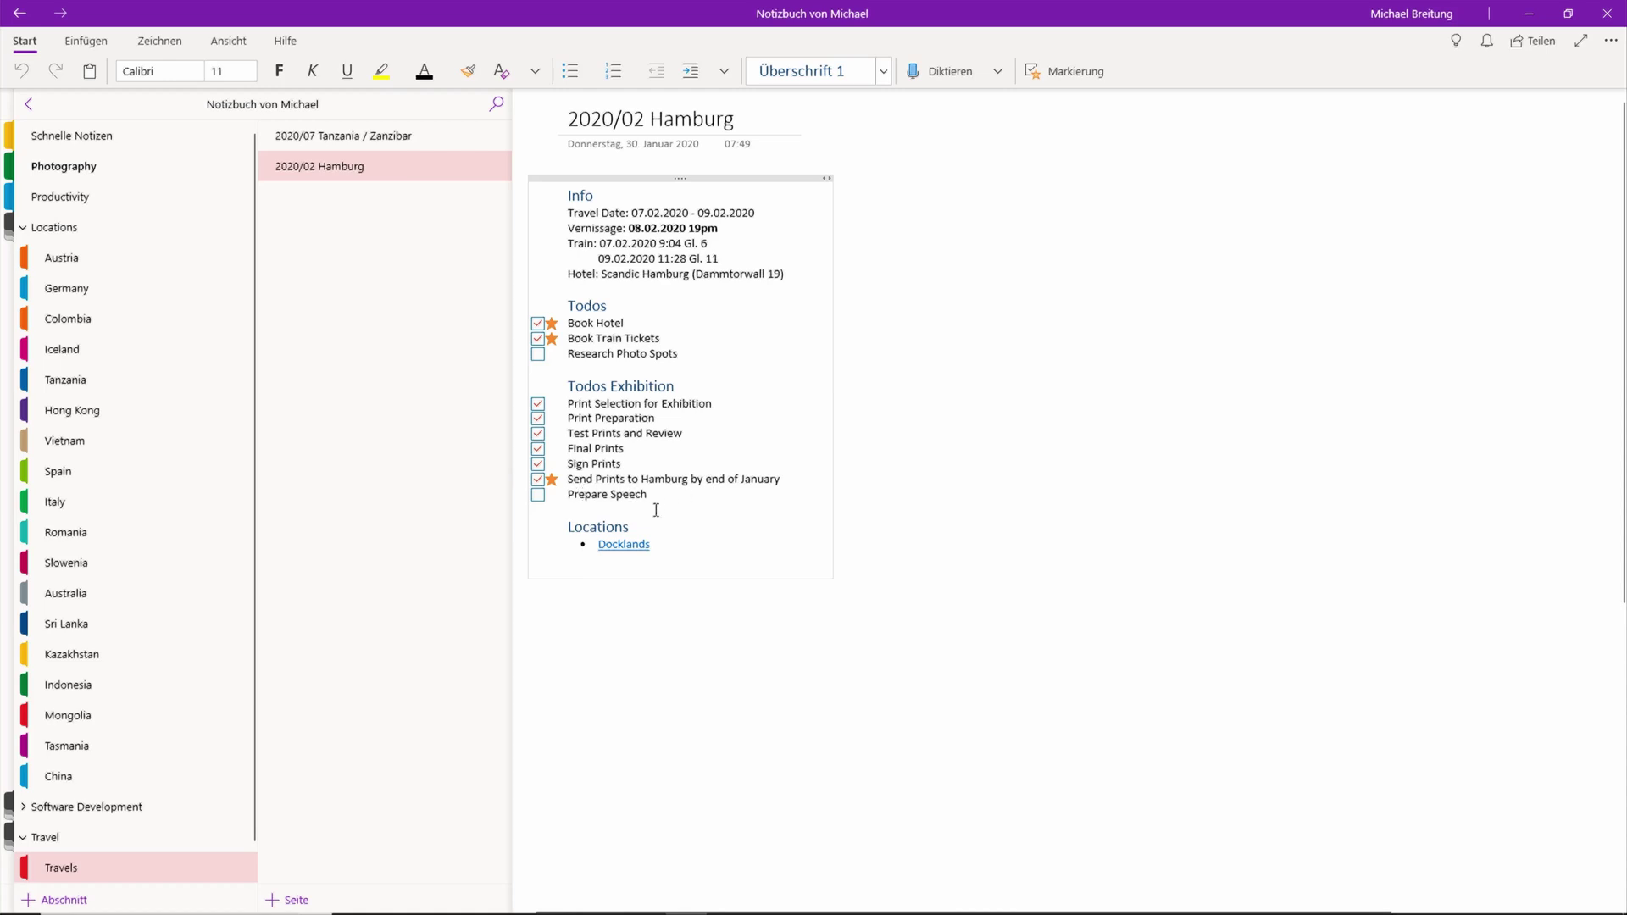
{"action": "left_click_drag", "start_coordinate": [643, 525], "coordinate": [559, 523]}
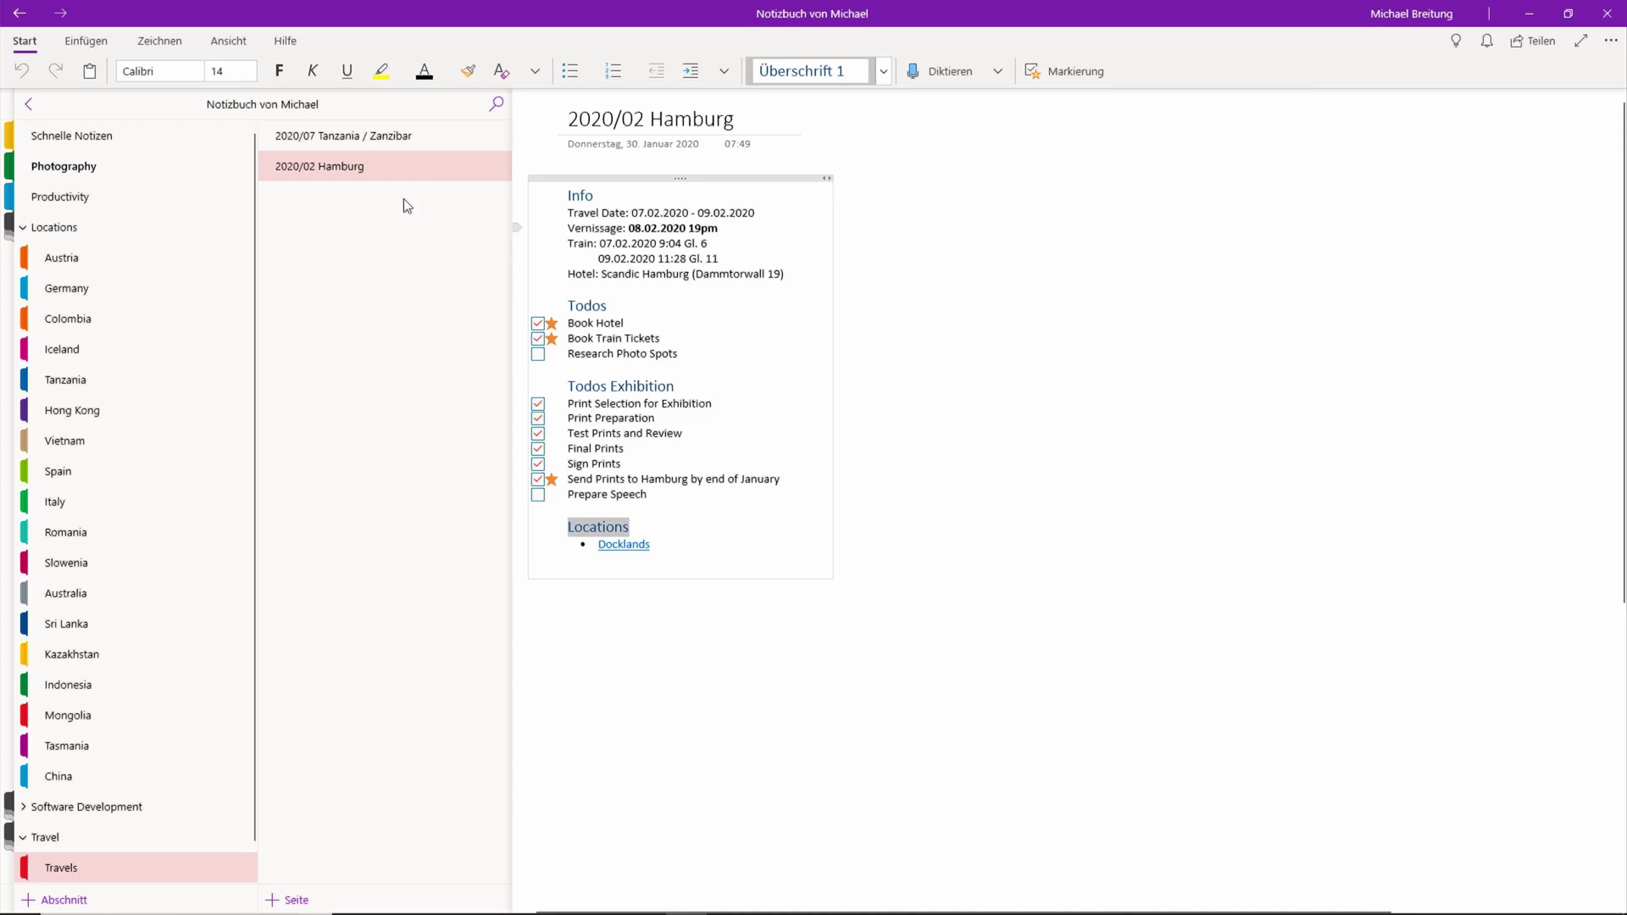
{"action": "left_click", "coordinate": [690, 551]}
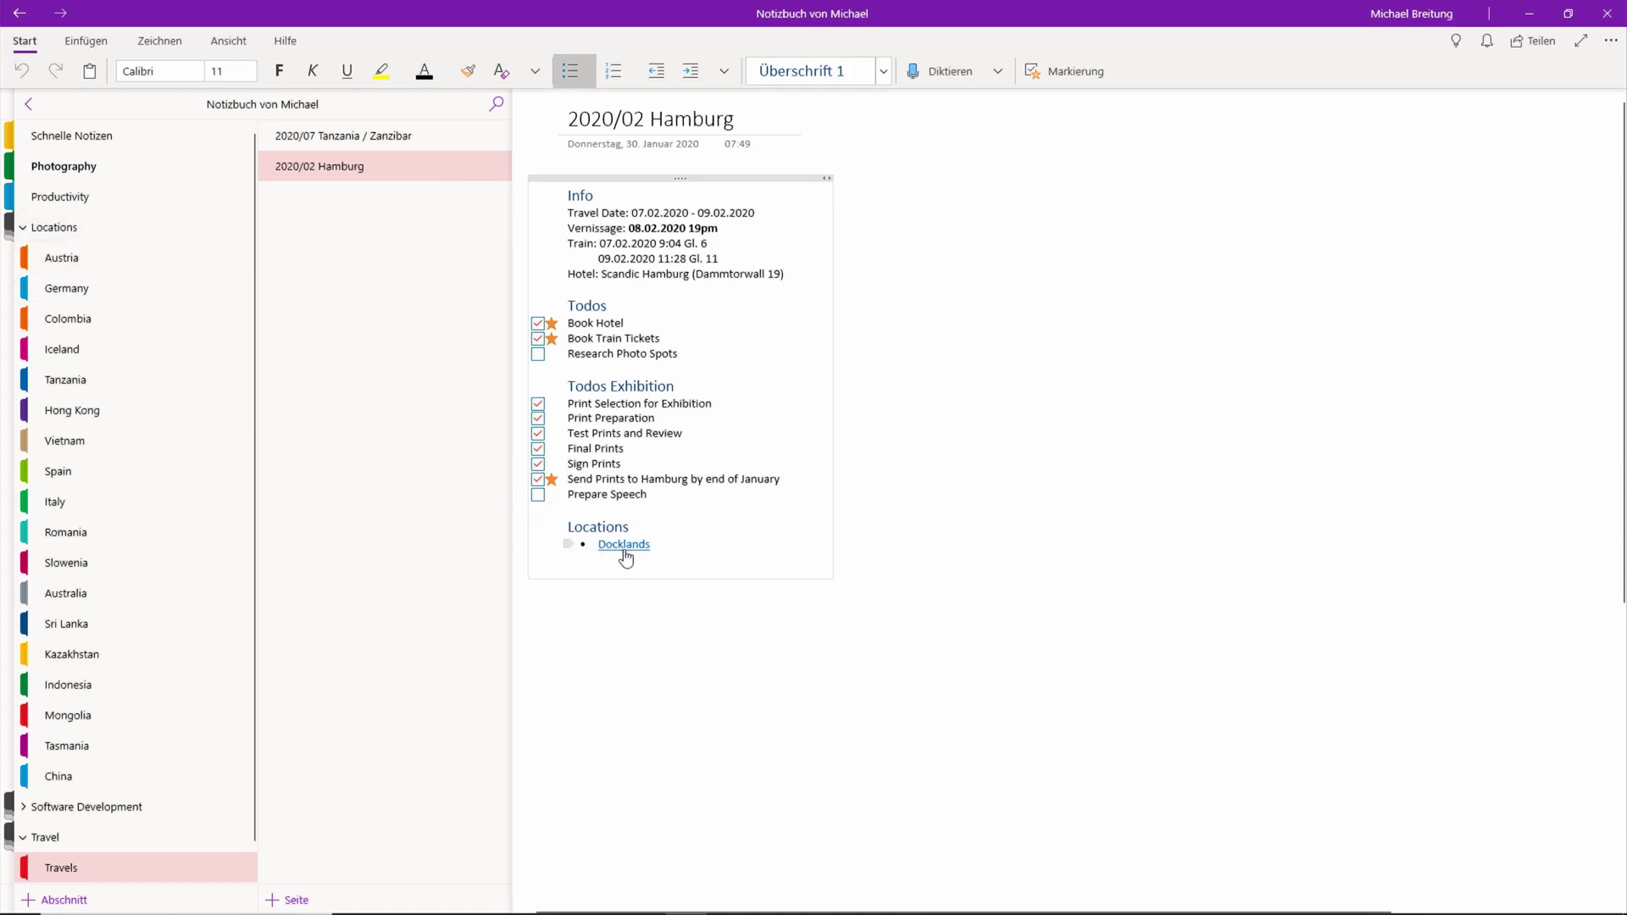
Open the Docklands page, collapse the Bavaria group, and open Australia's Locations Overview.
{"action": "left_click", "coordinate": [624, 550]}
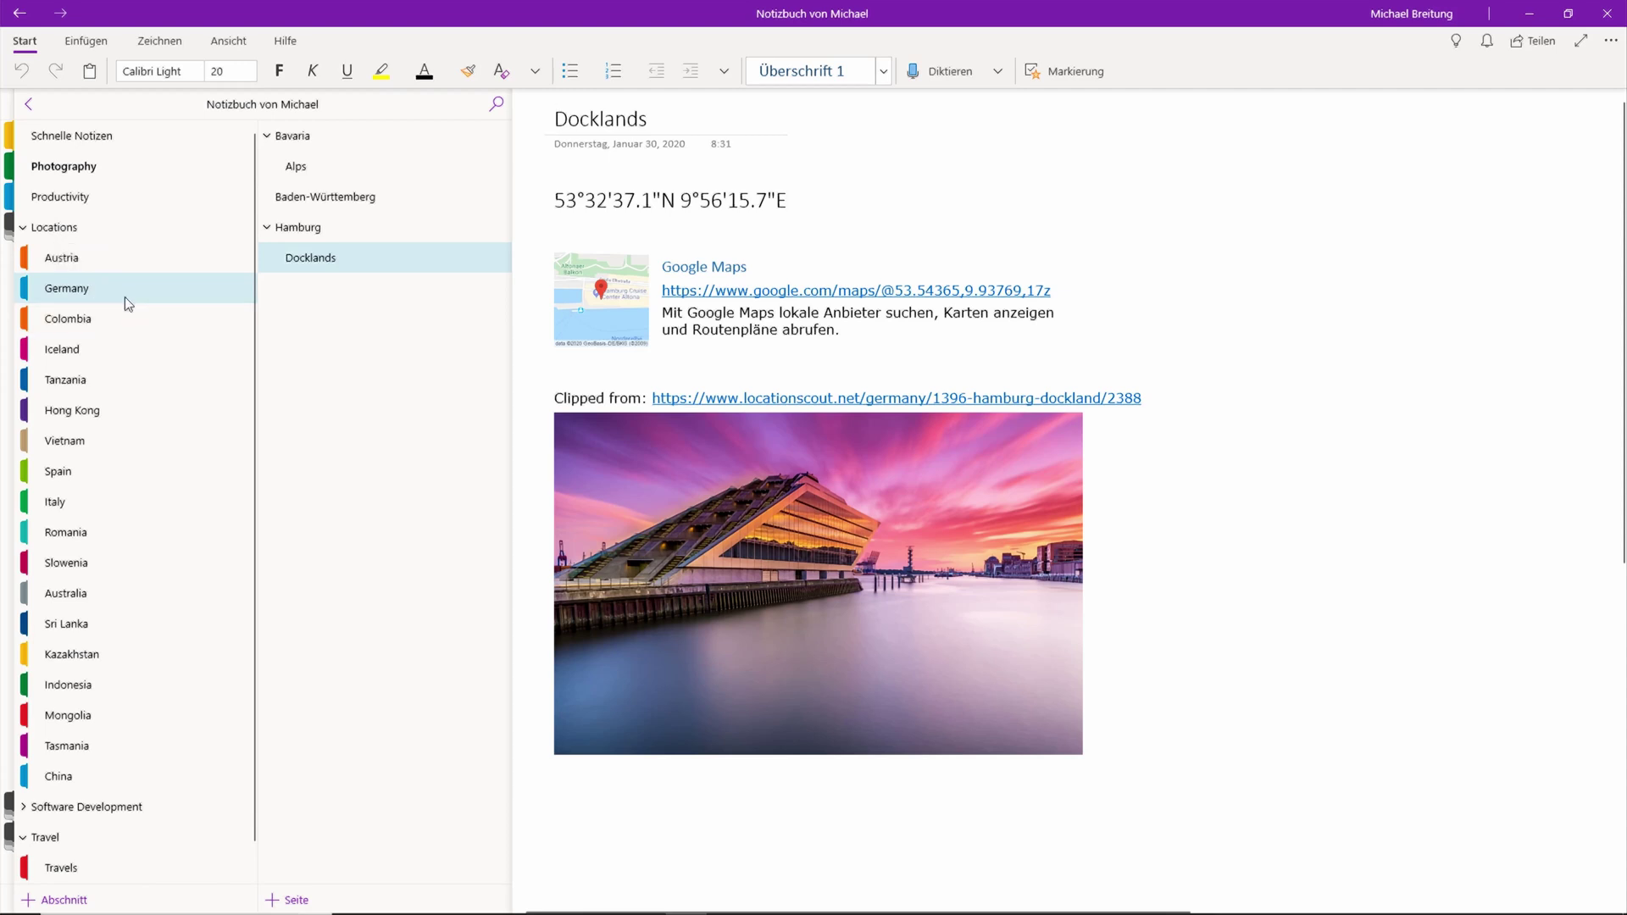
{"action": "left_click", "coordinate": [266, 137]}
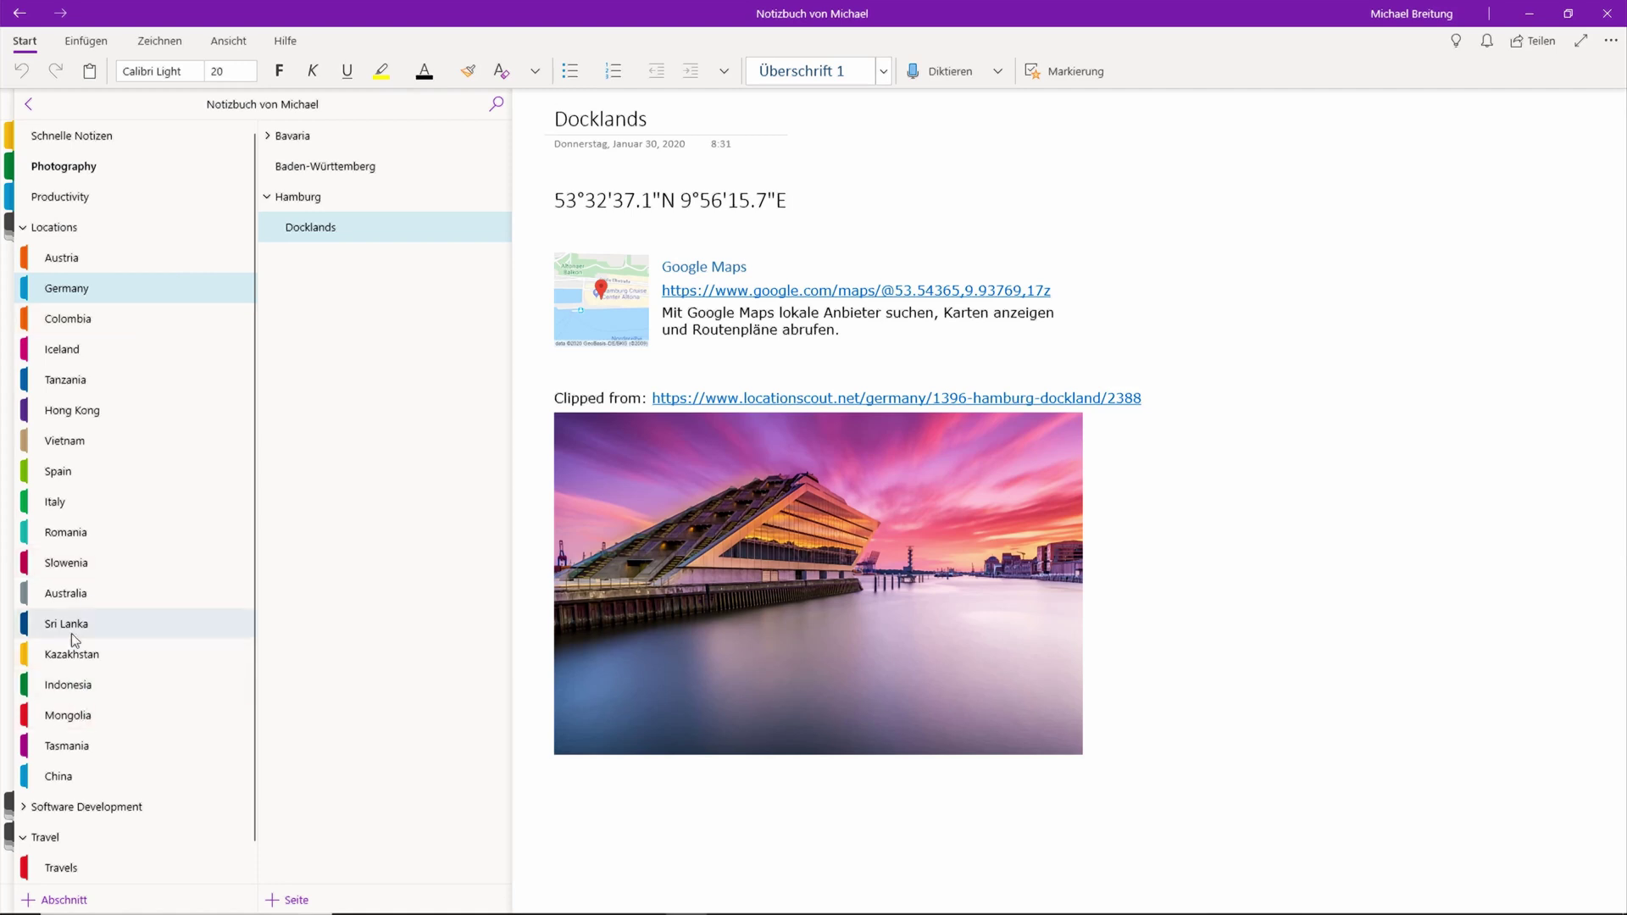
{"action": "left_click", "coordinate": [70, 602]}
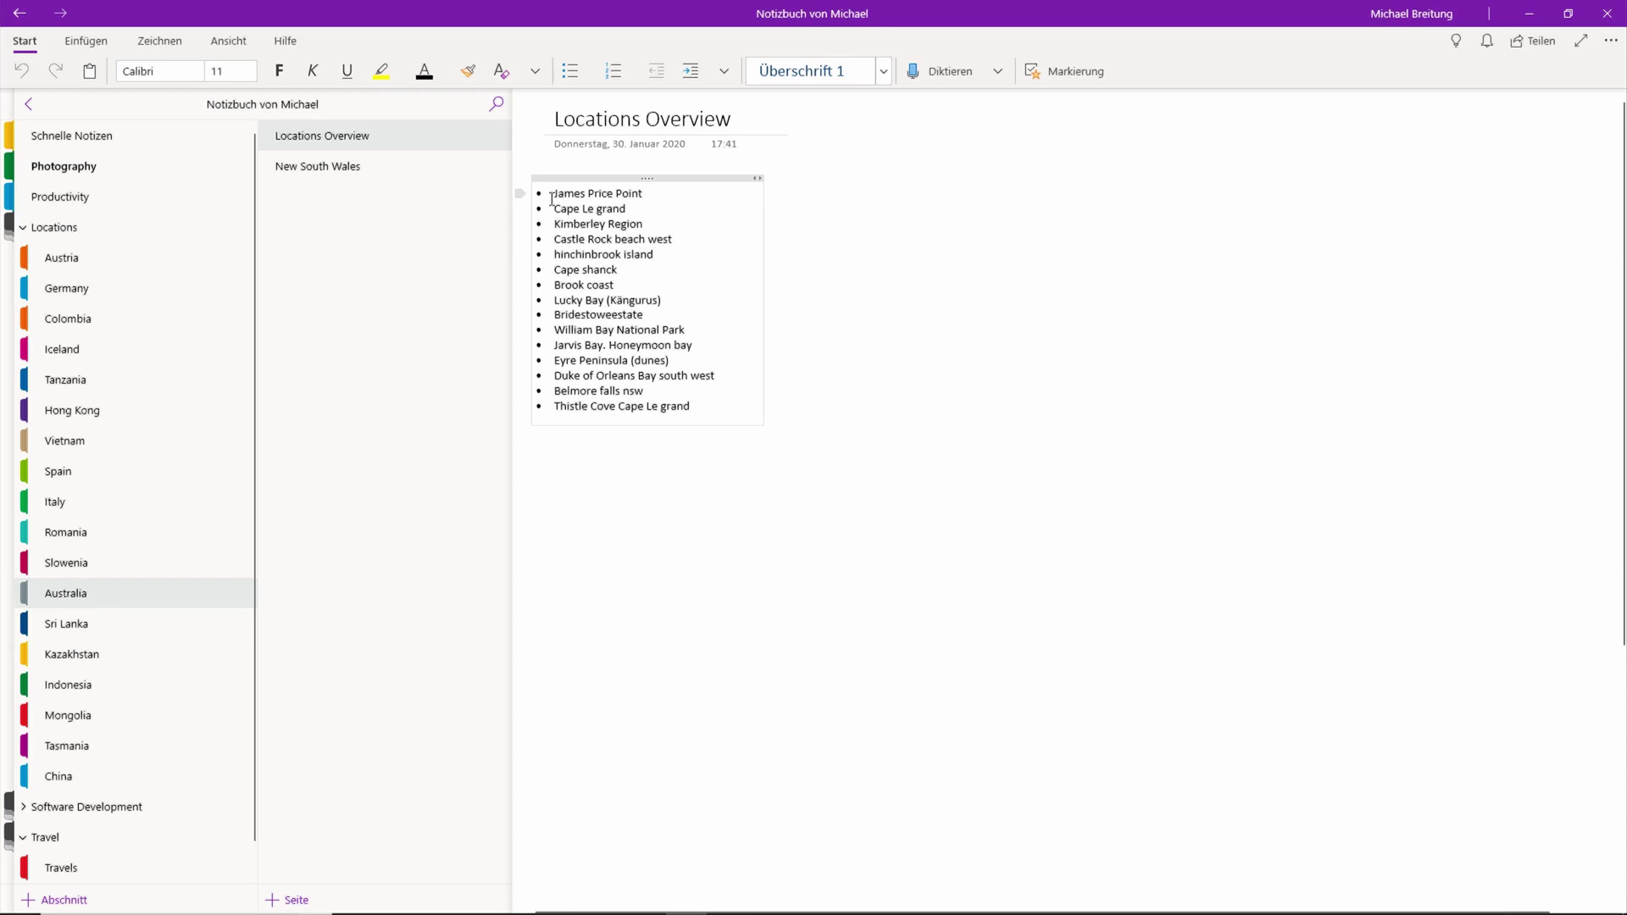
Review the Australian locations list, return to the Docklands page, and switch to Chrome.
{"action": "left_click_drag", "start_coordinate": [551, 195], "coordinate": [731, 396]}
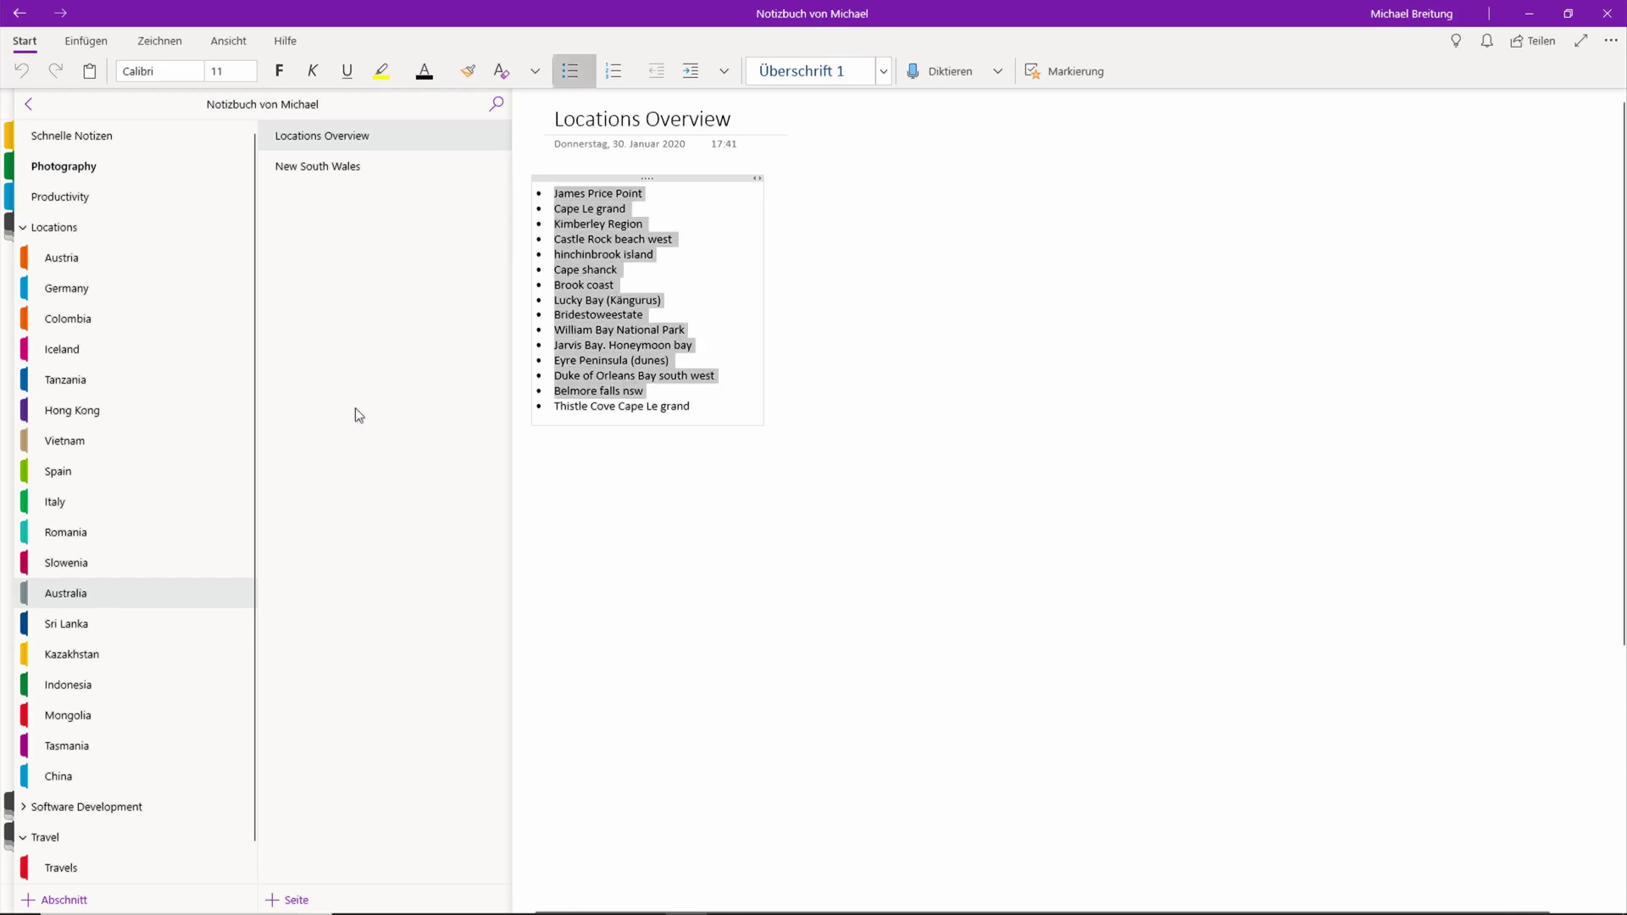
{"action": "left_click", "coordinate": [78, 293]}
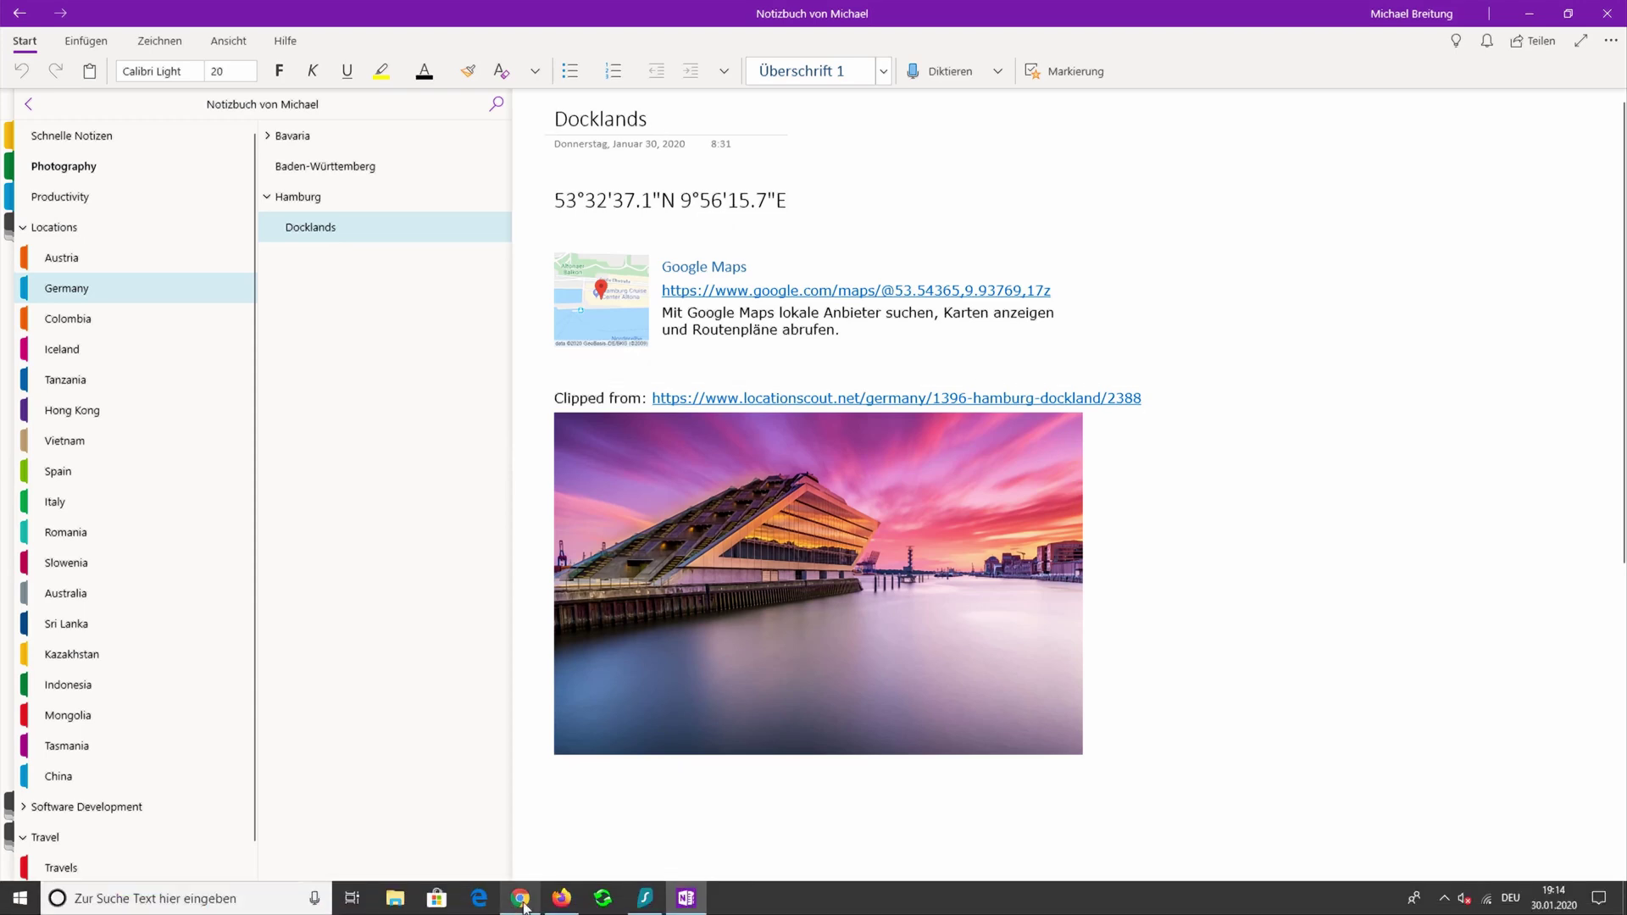
{"action": "left_click", "coordinate": [521, 900]}
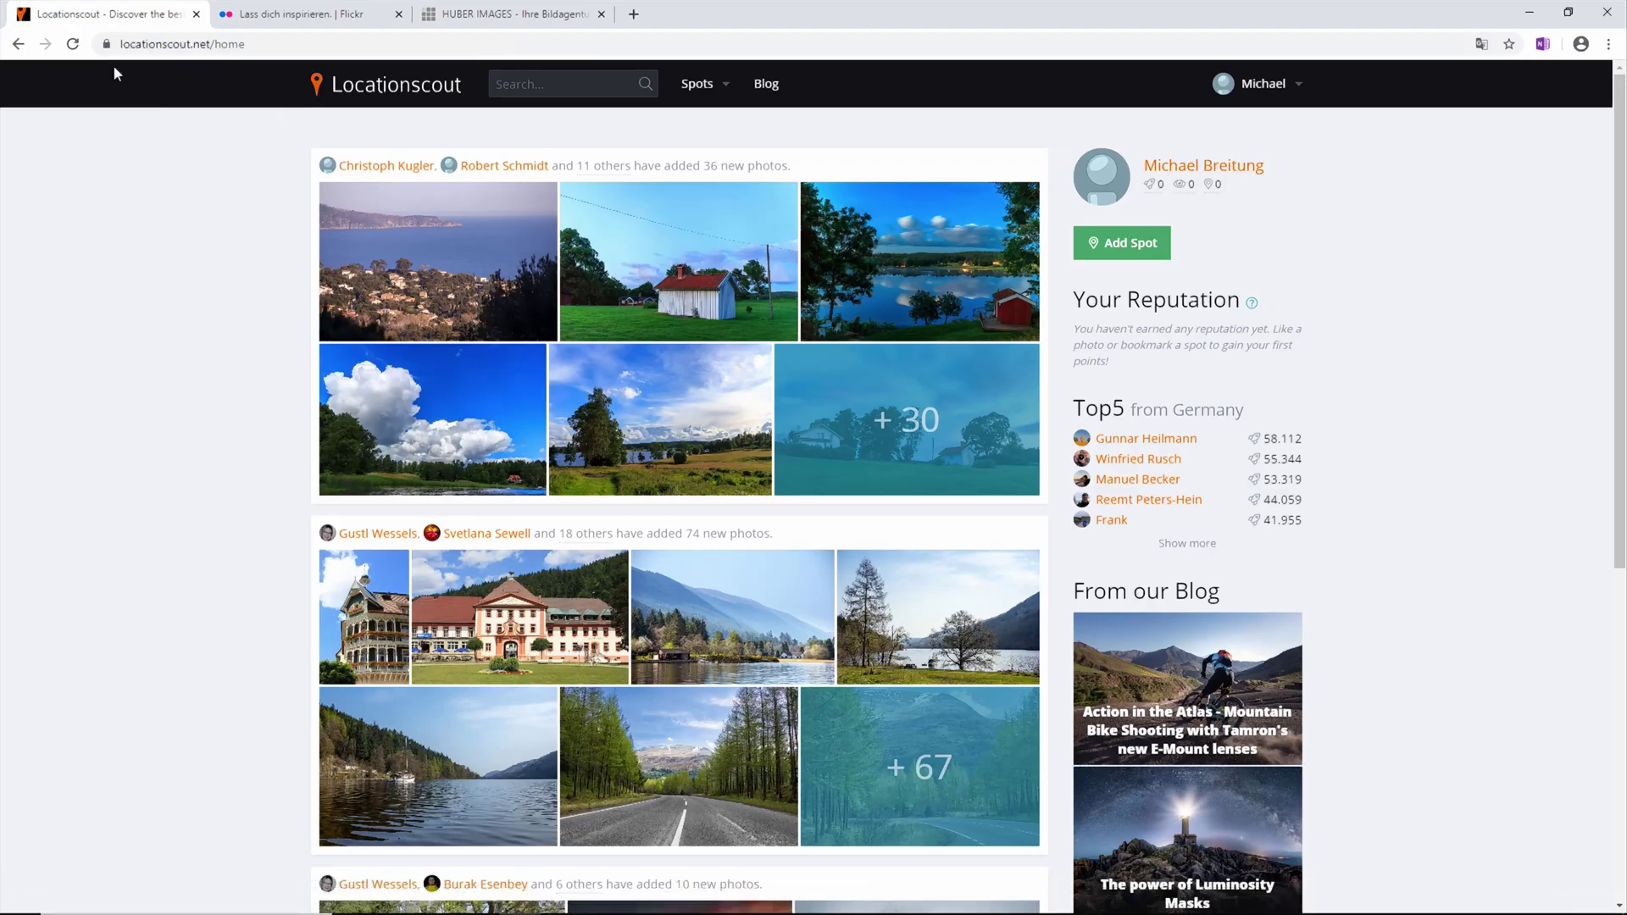
Search Locationscout for Hamburg and open the Hamburg, Germany location page.
{"action": "left_click_drag", "start_coordinate": [119, 43], "coordinate": [255, 41]}
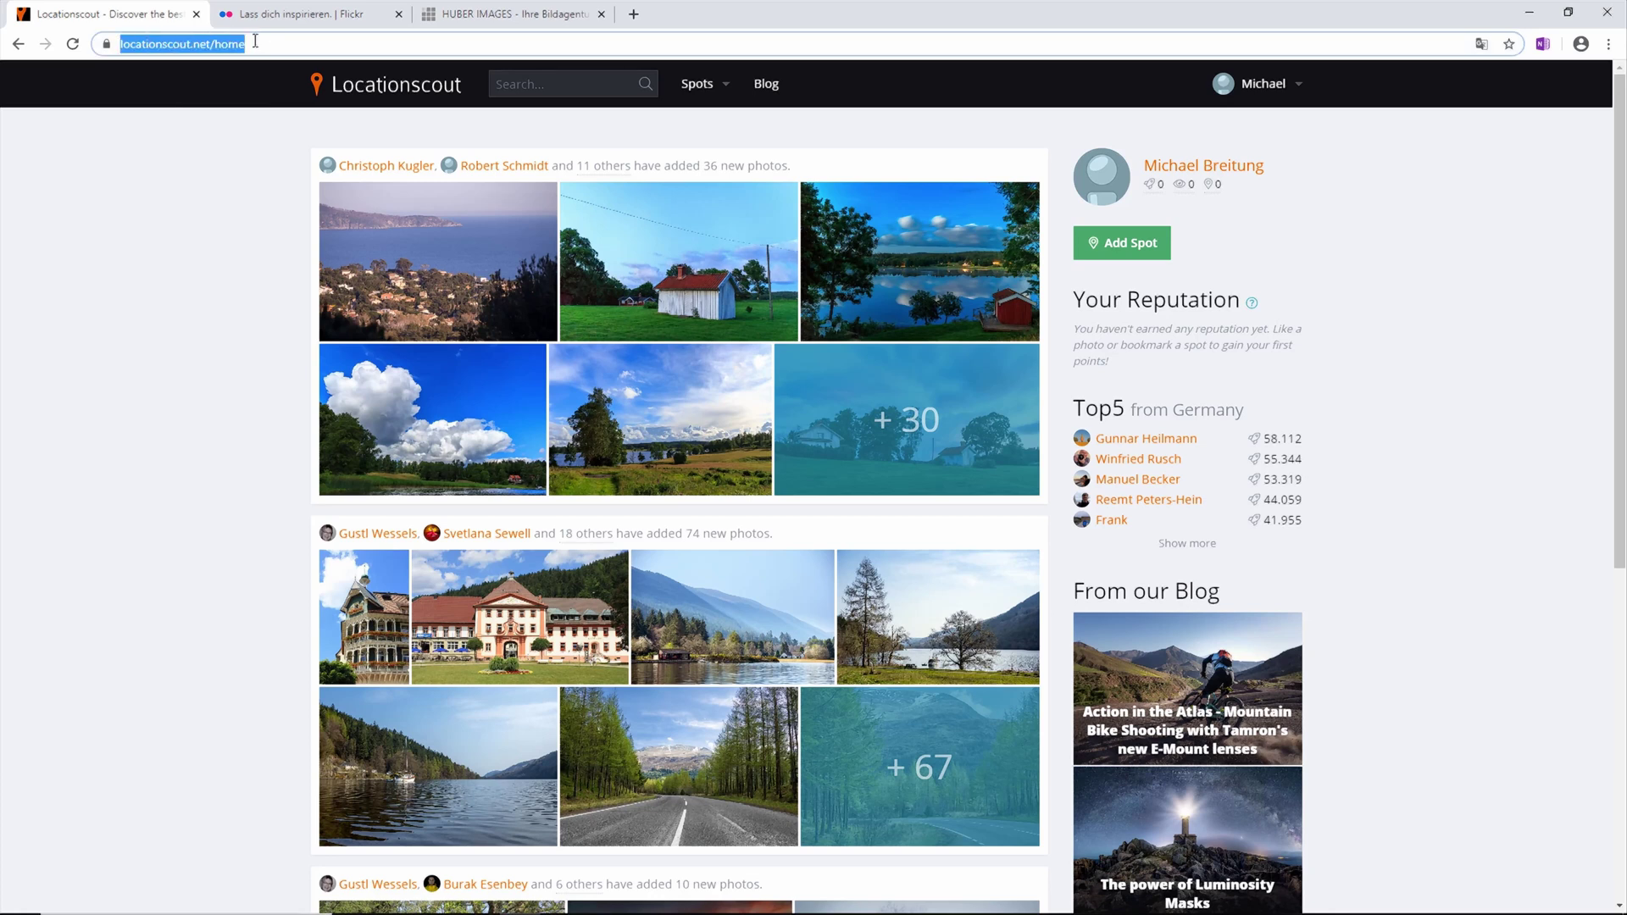
{"action": "left_click", "coordinate": [547, 86]}
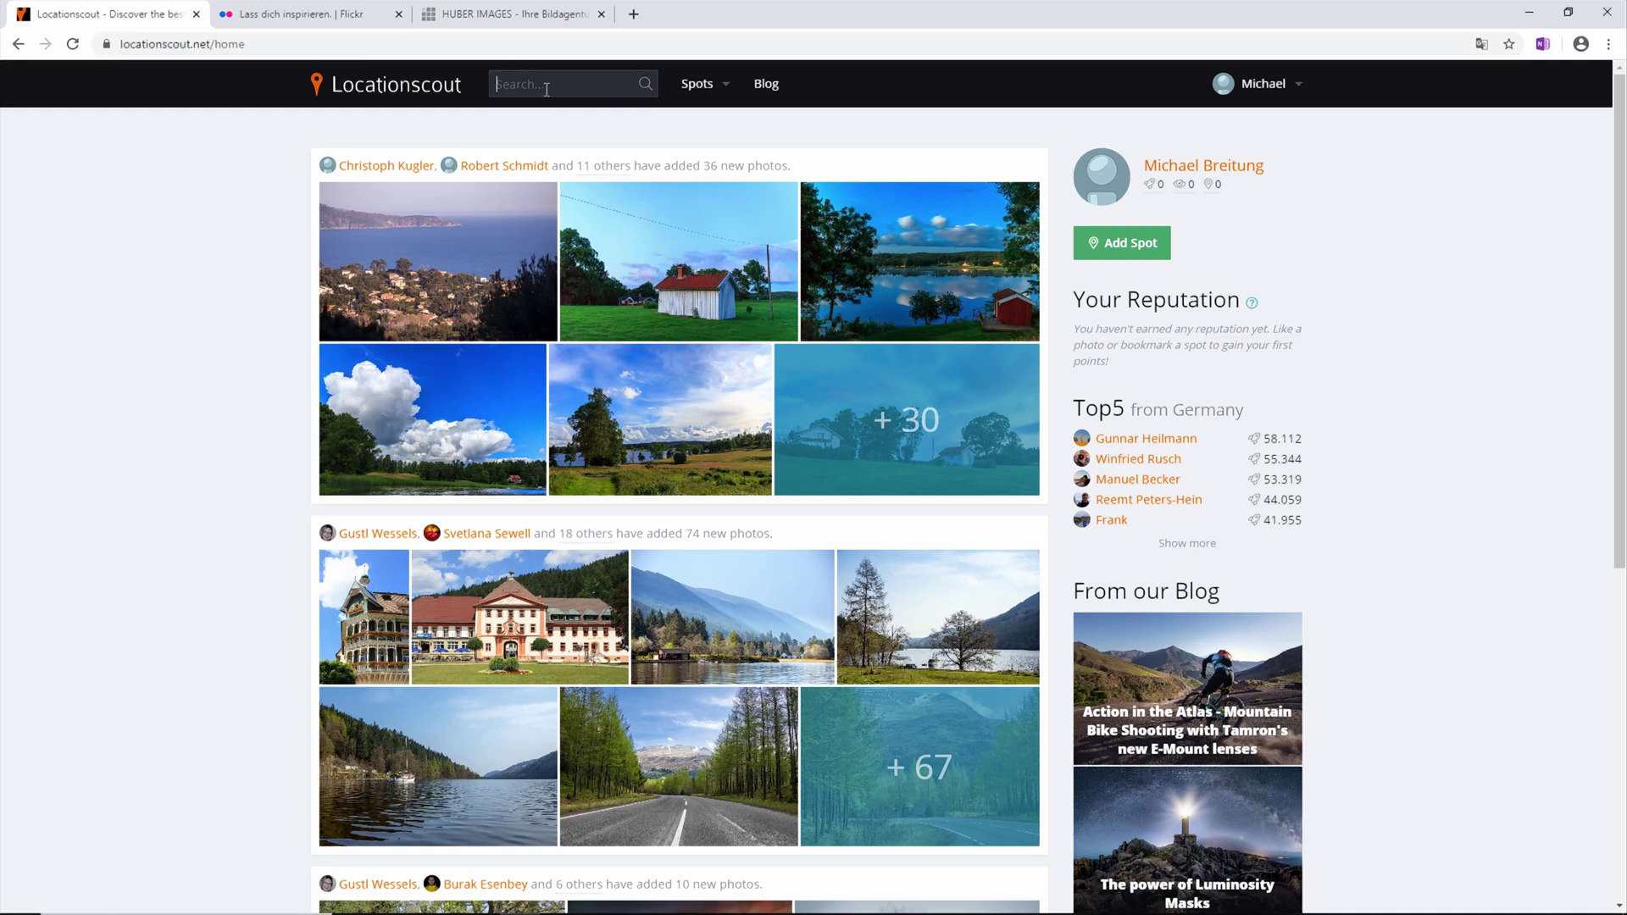
{"action": "type", "text": "Hamburg"}
{"action": "key", "text": "Return"}
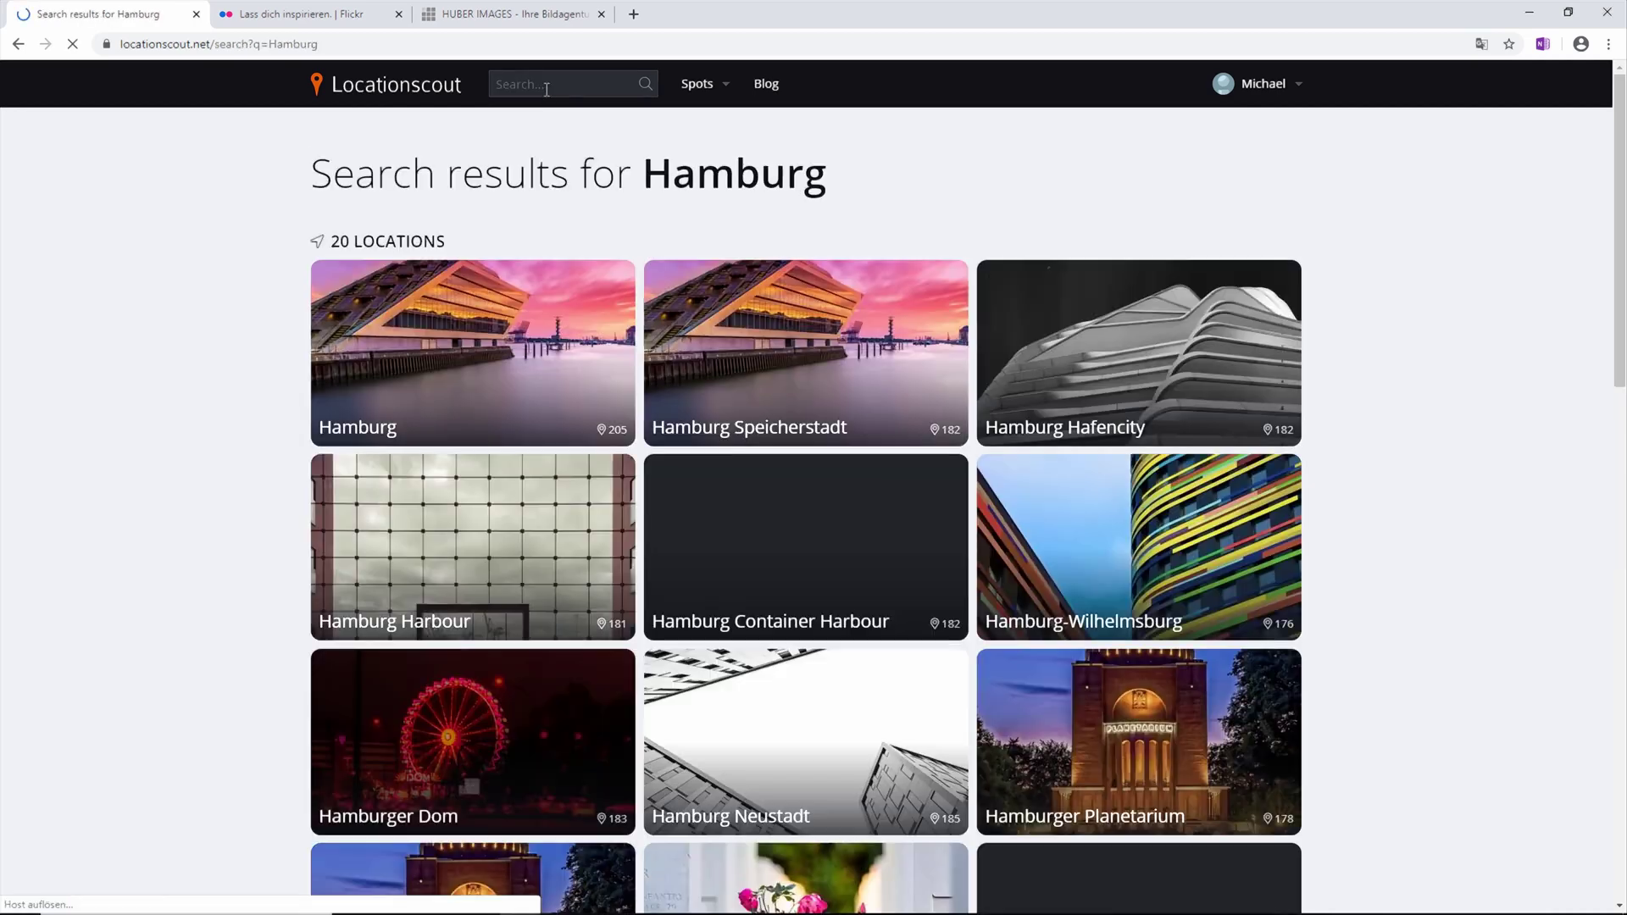
{"action": "left_click", "coordinate": [472, 293]}
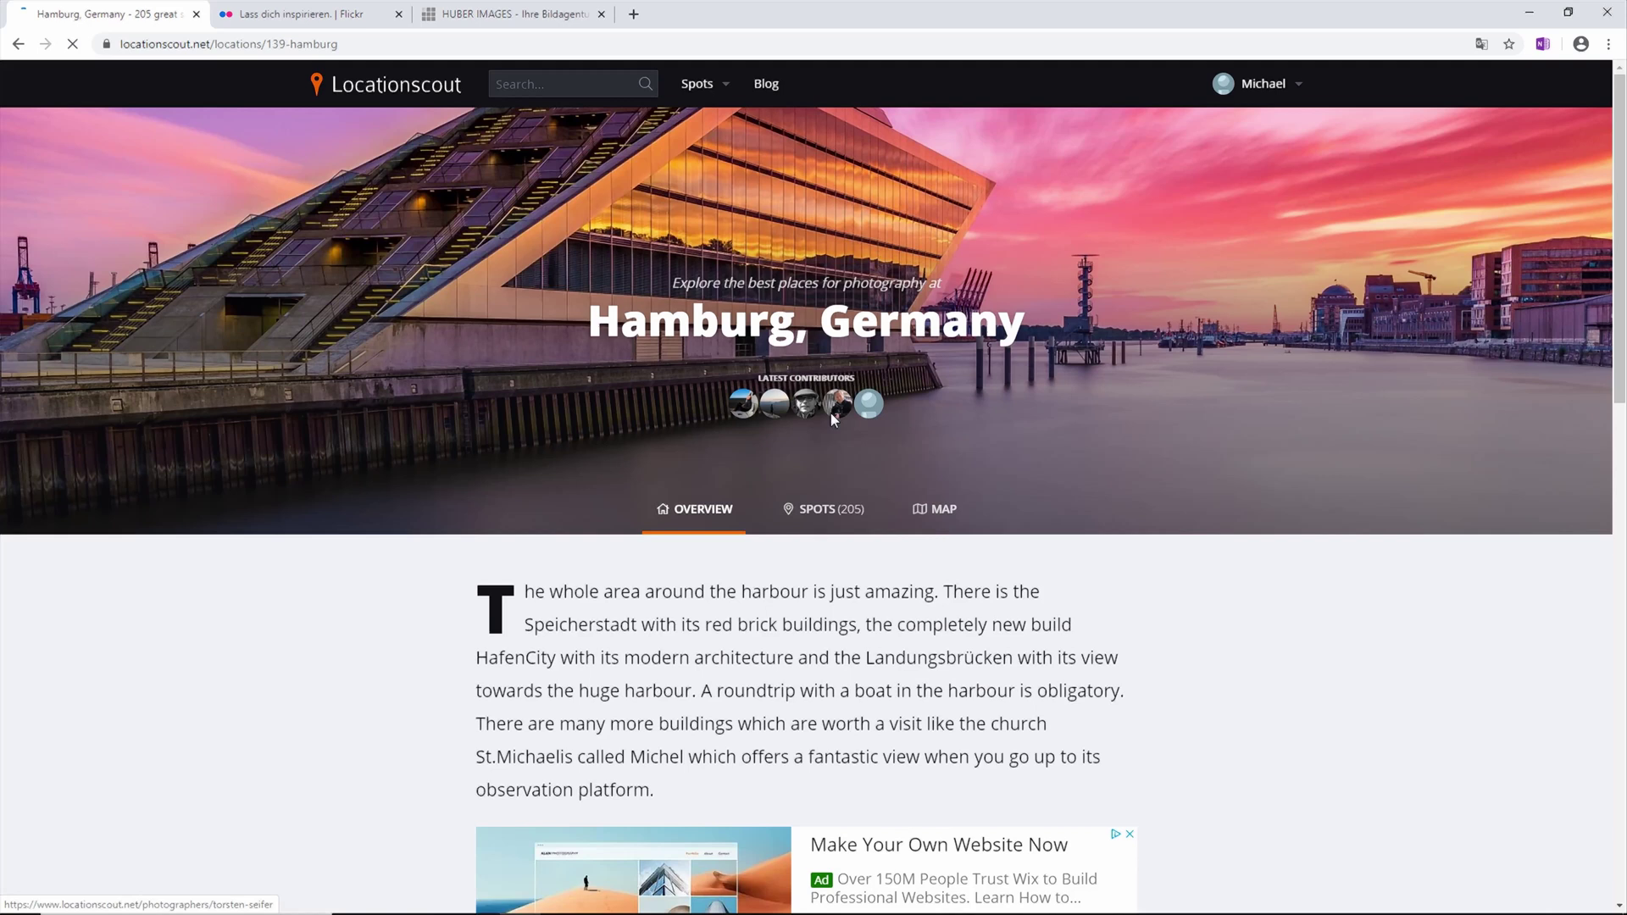
Show all Hamburg photo spots and open the Warehouse City (UNESCO World Heritage Site) spot page.
{"action": "scroll", "coordinate": [801, 363], "scroll_direction": "down", "scroll_amount": 12}
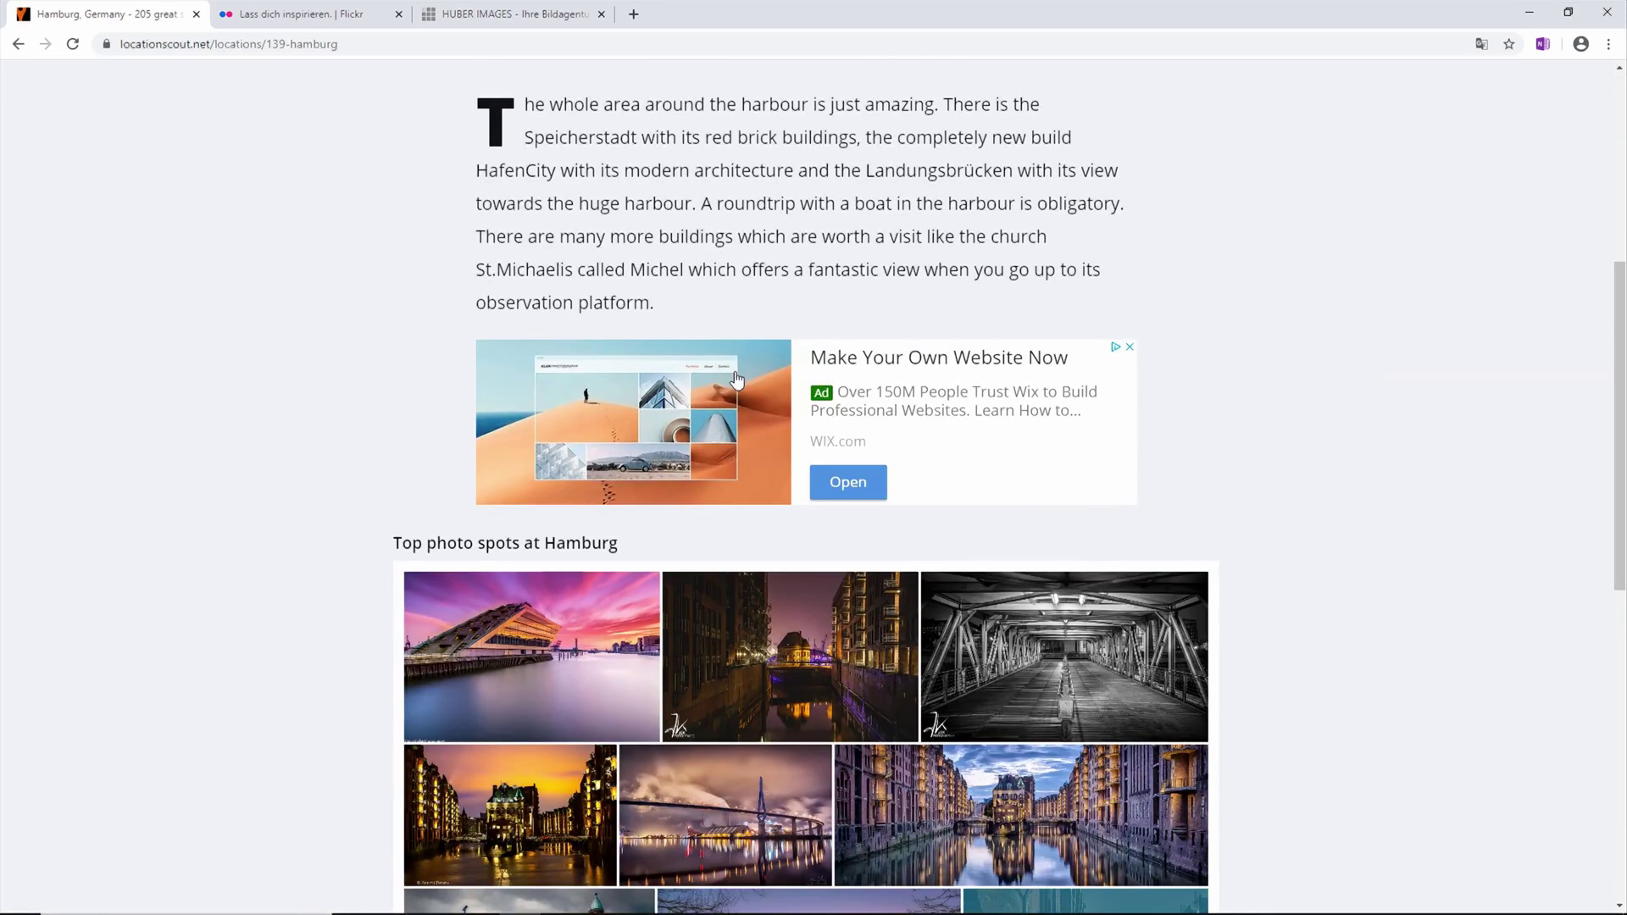
{"action": "scroll", "coordinate": [690, 418], "scroll_direction": "up", "scroll_amount": 3}
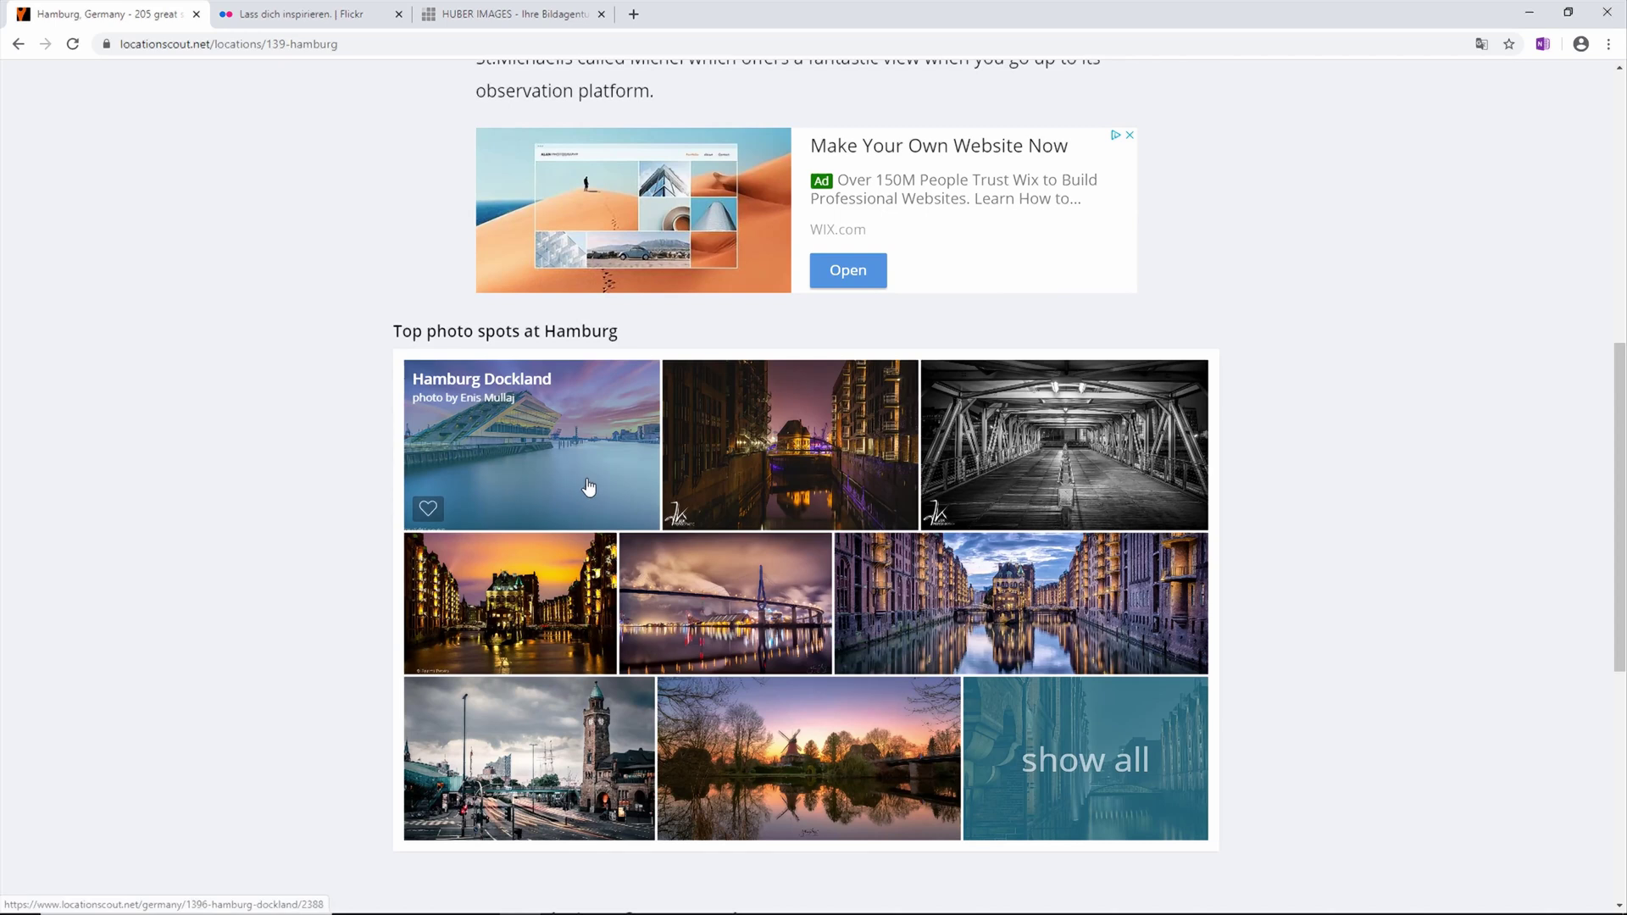
{"action": "scroll", "coordinate": [588, 487], "scroll_direction": "down", "scroll_amount": 5}
{"action": "scroll", "coordinate": [592, 449], "scroll_direction": "up", "scroll_amount": 2}
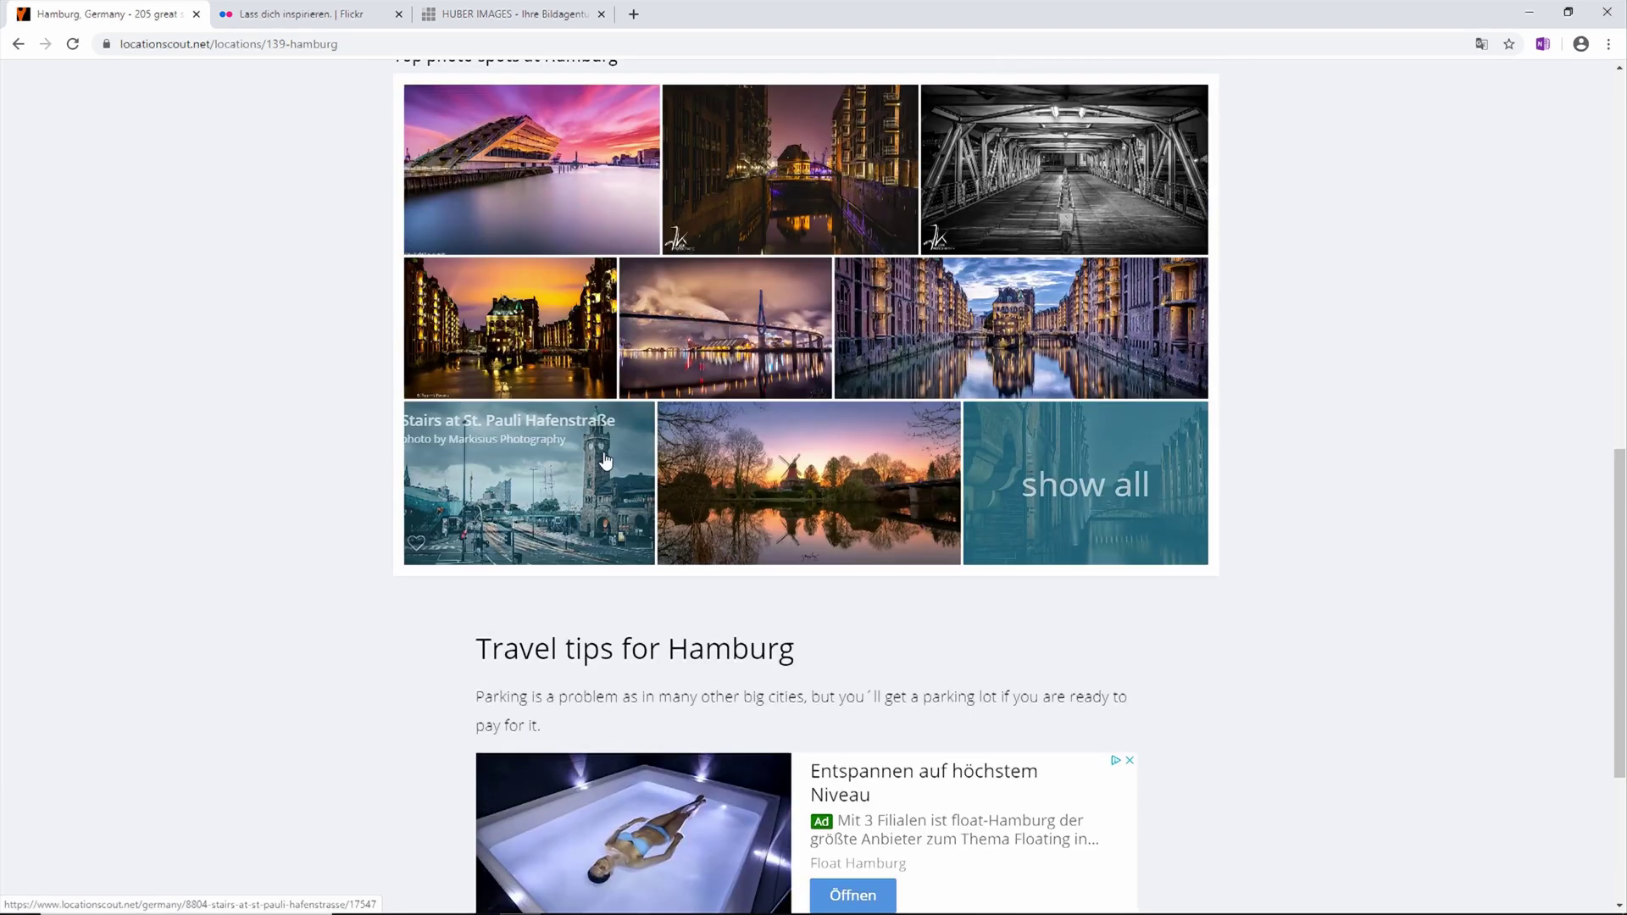
{"action": "left_click", "coordinate": [1035, 515]}
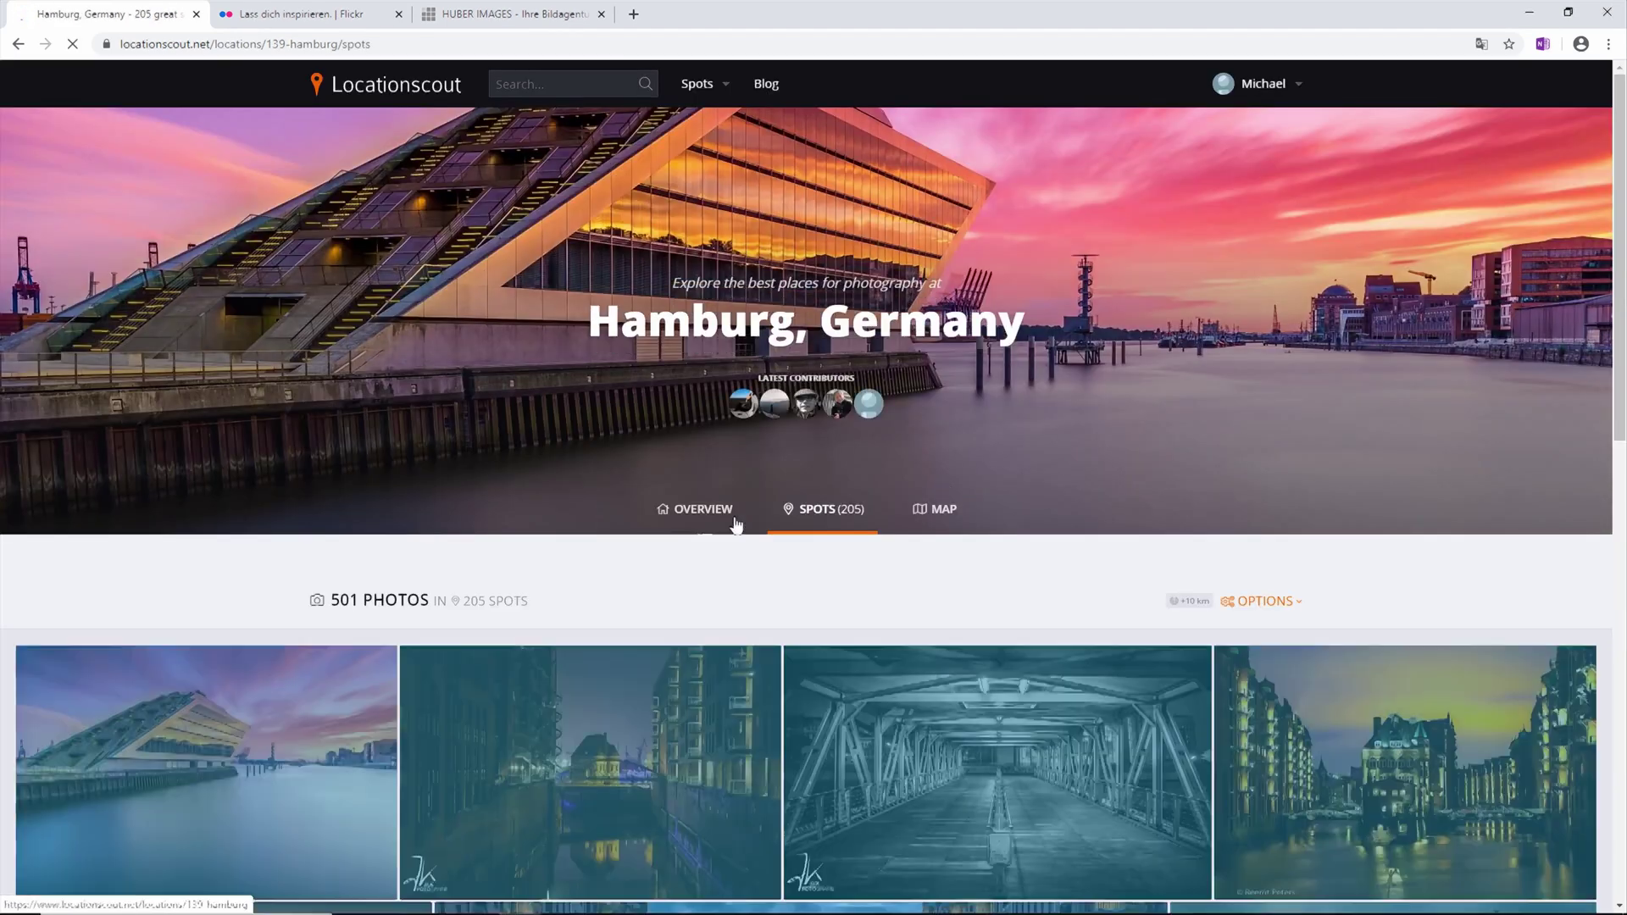
{"action": "scroll", "coordinate": [737, 527], "scroll_direction": "down", "scroll_amount": 5}
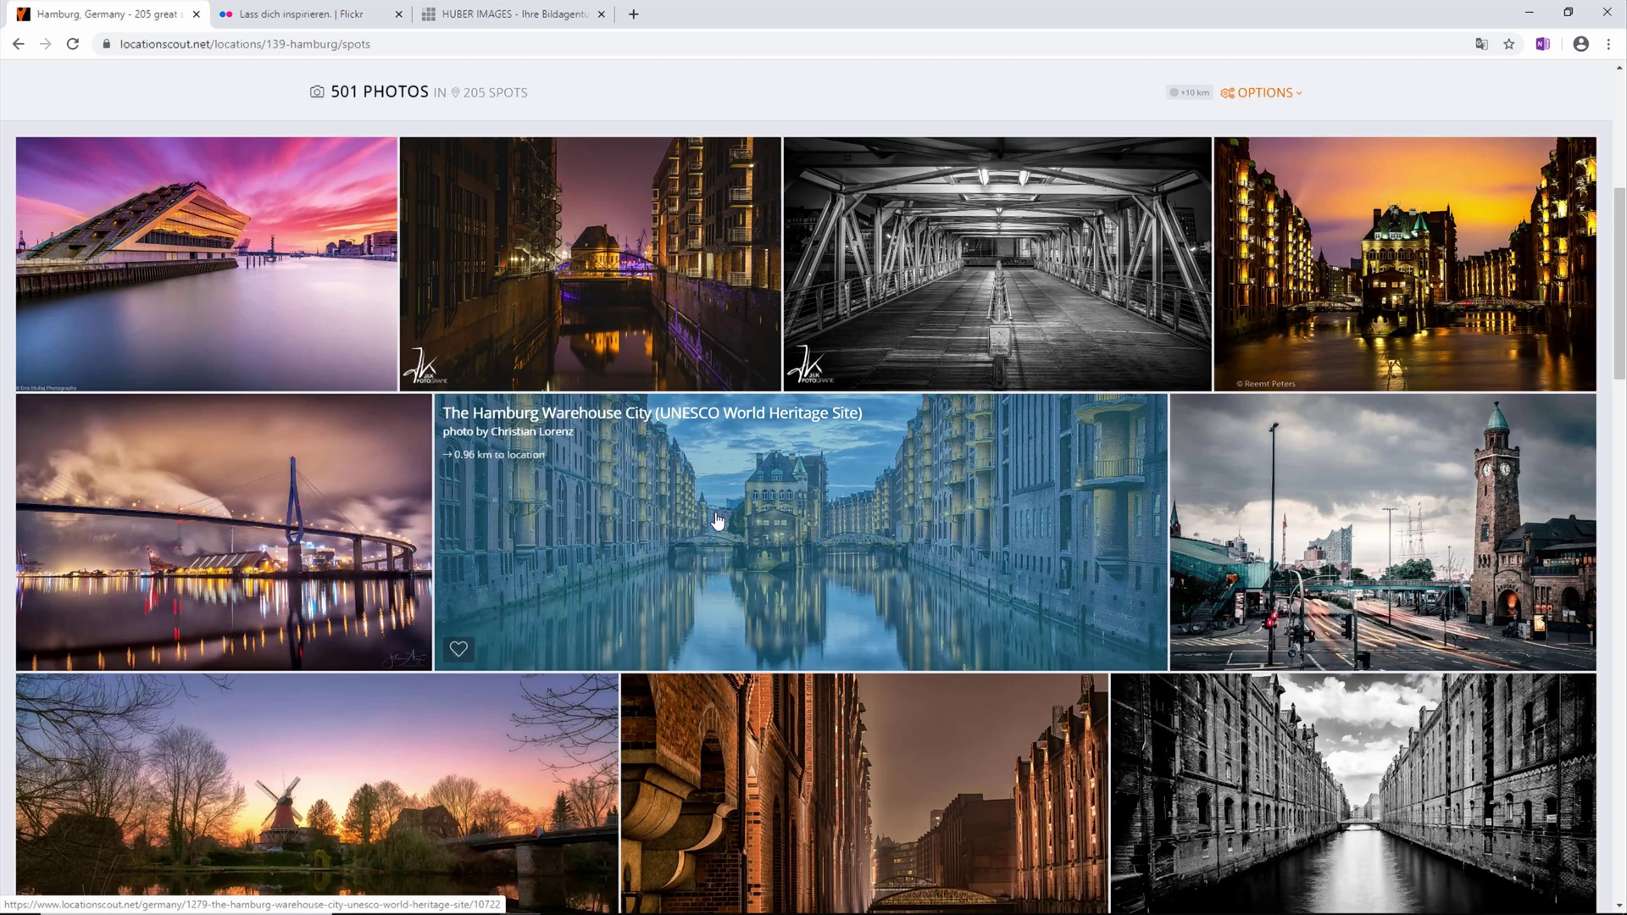
{"action": "left_click", "coordinate": [827, 531]}
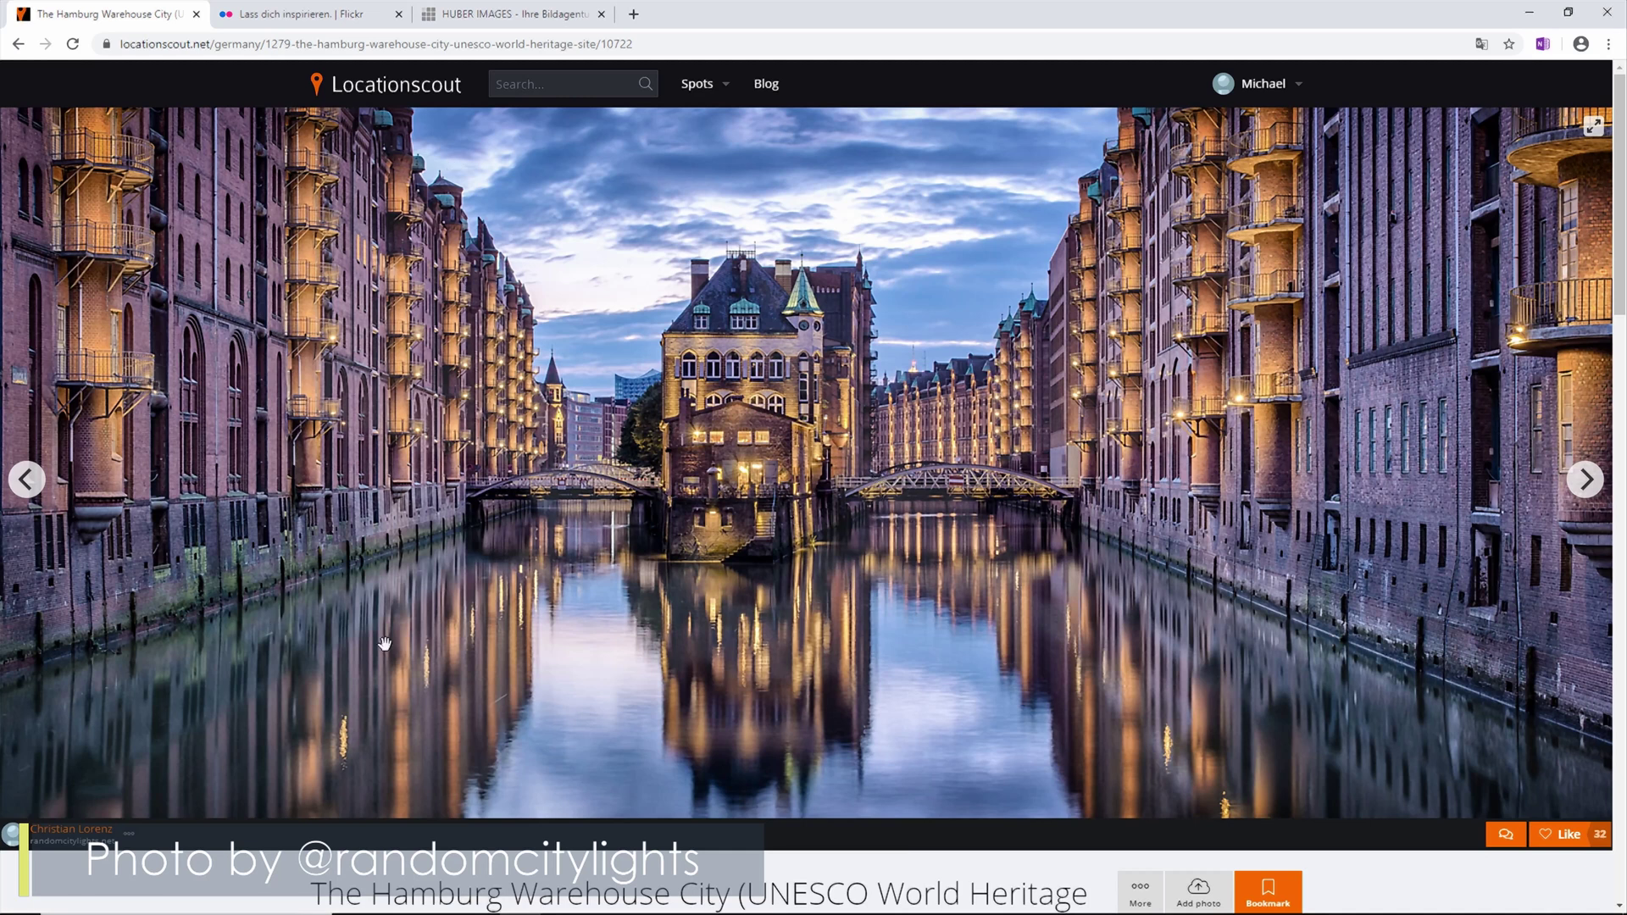
{"action": "left_click", "coordinate": [210, 900]}
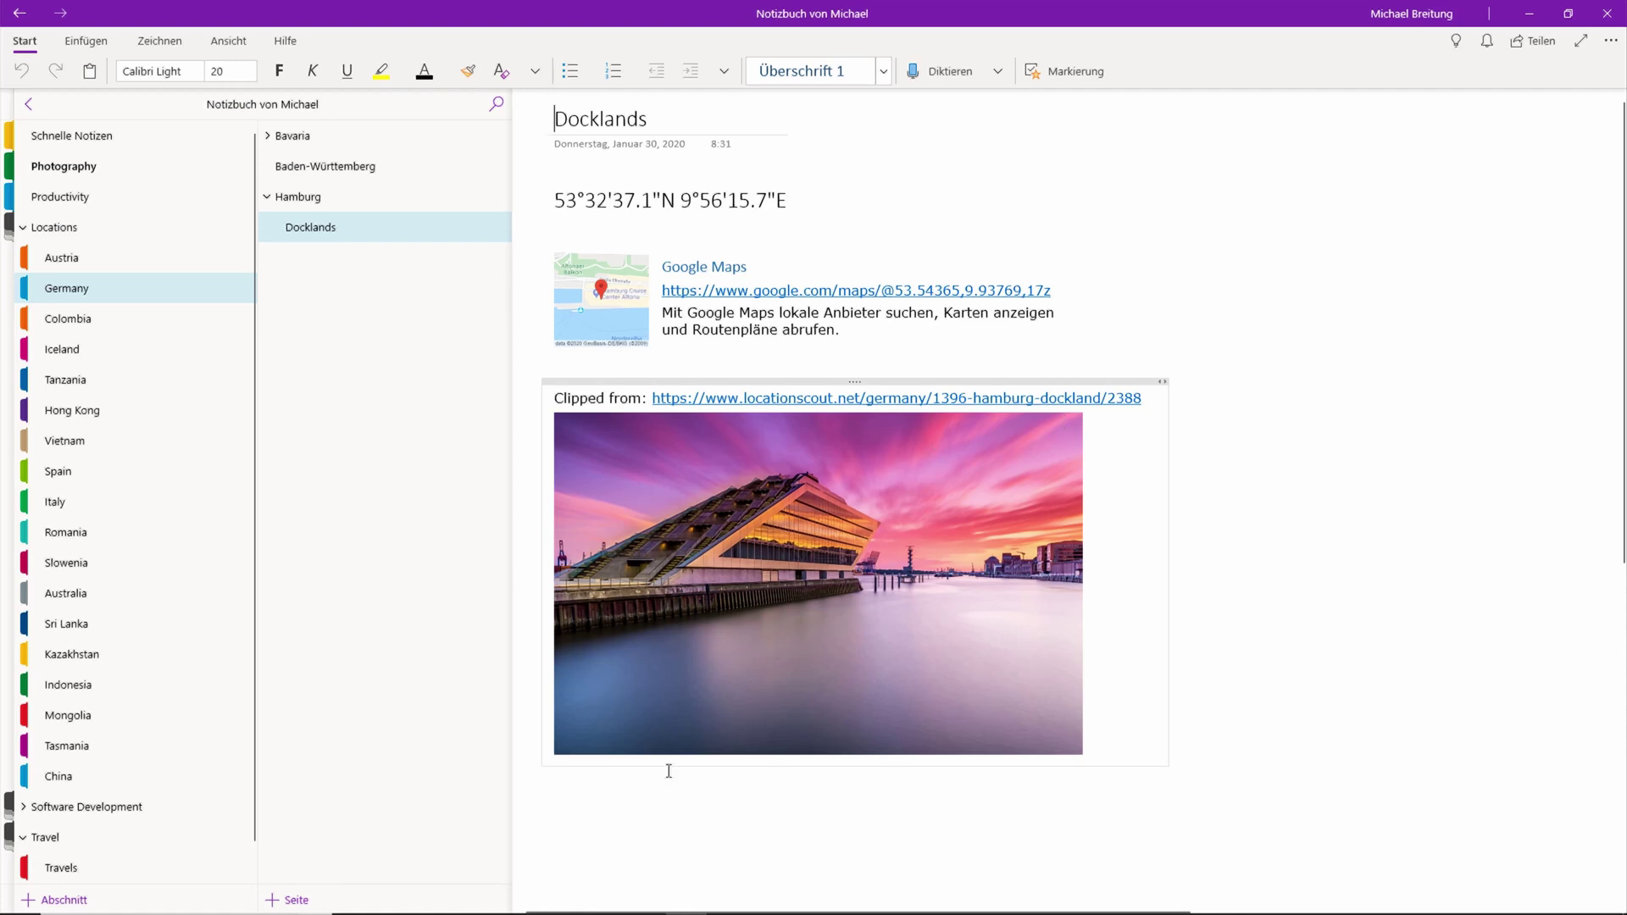
{"action": "left_click", "coordinate": [521, 898]}
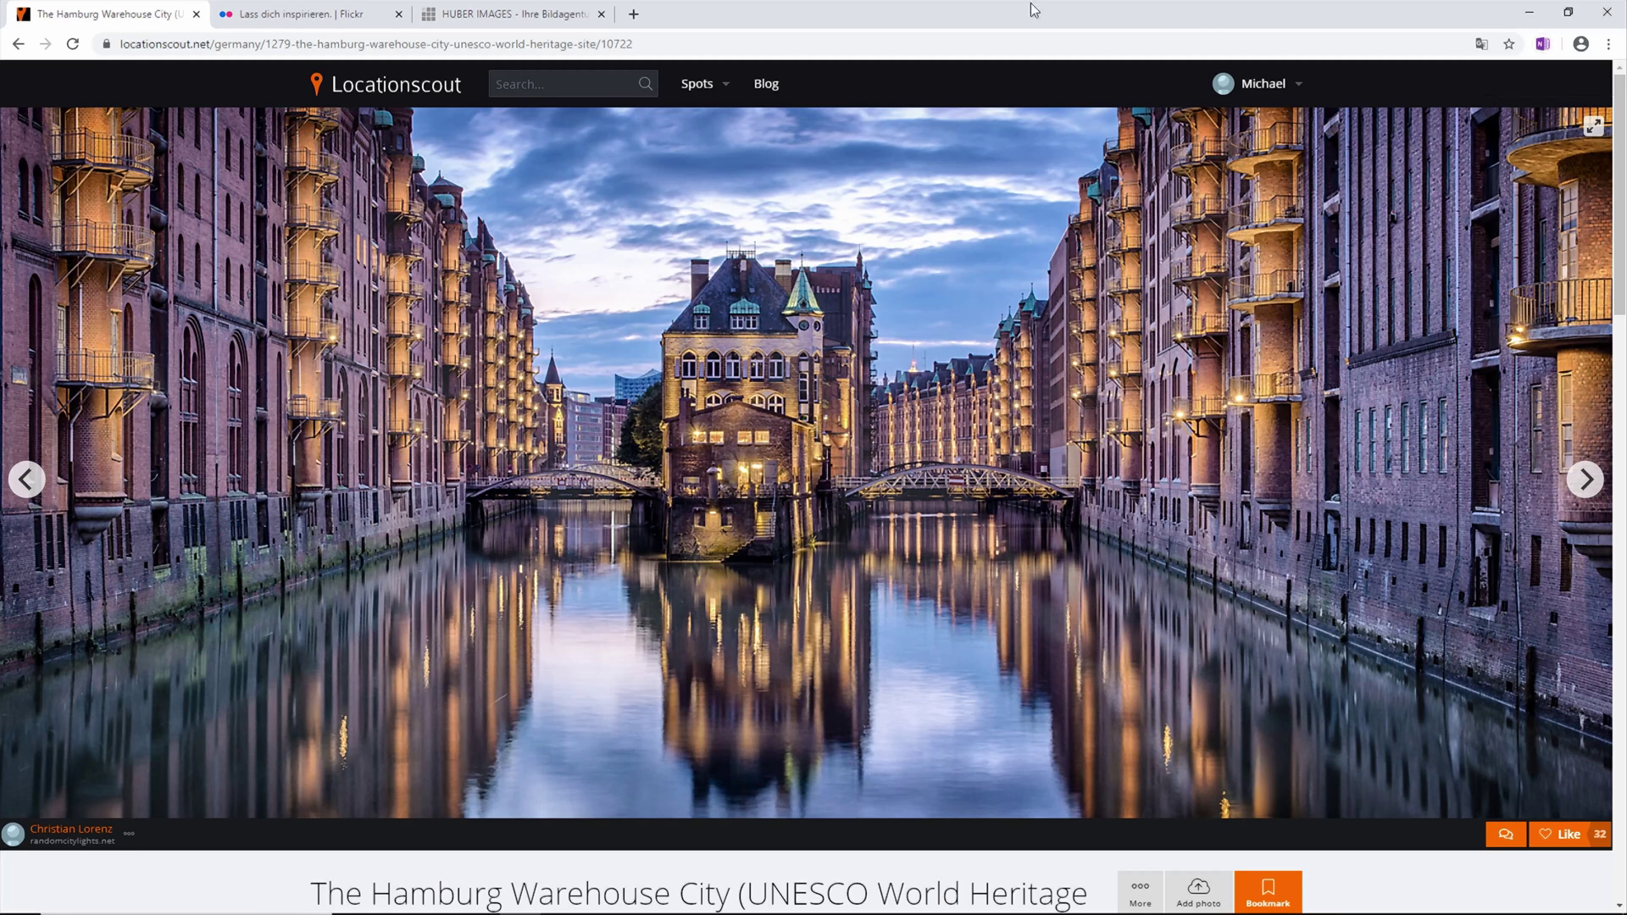
Search Google for 'onenote clipper' in a new tab and open the OneNote Web Clipper installation page.
{"action": "left_click", "coordinate": [634, 14]}
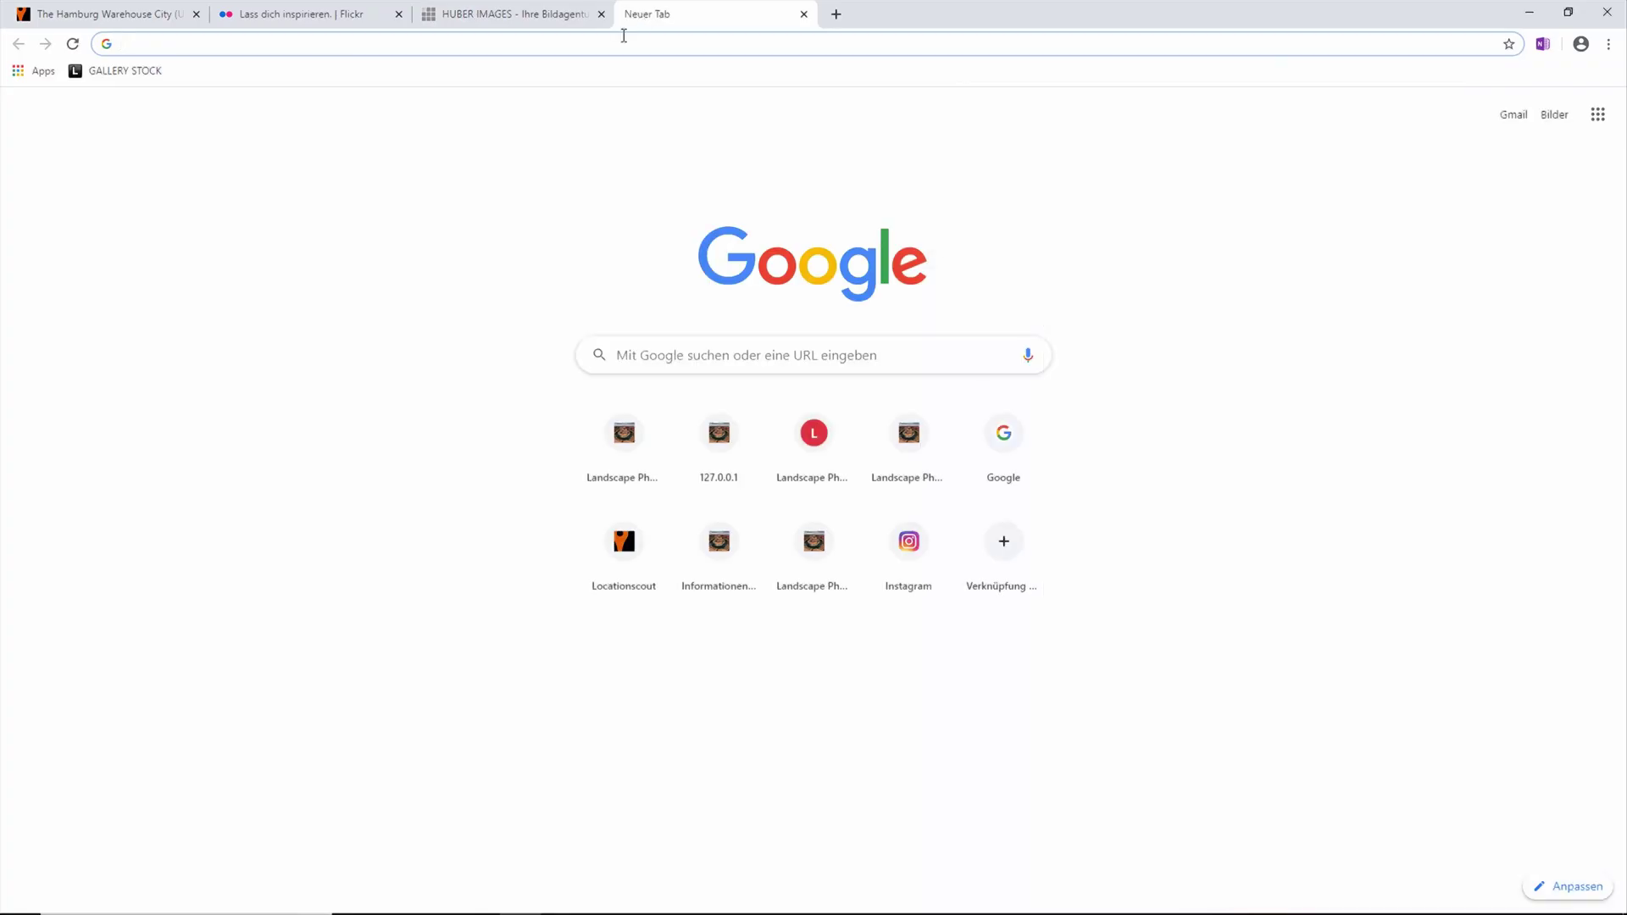
{"action": "type", "text": "onenote clipper"}
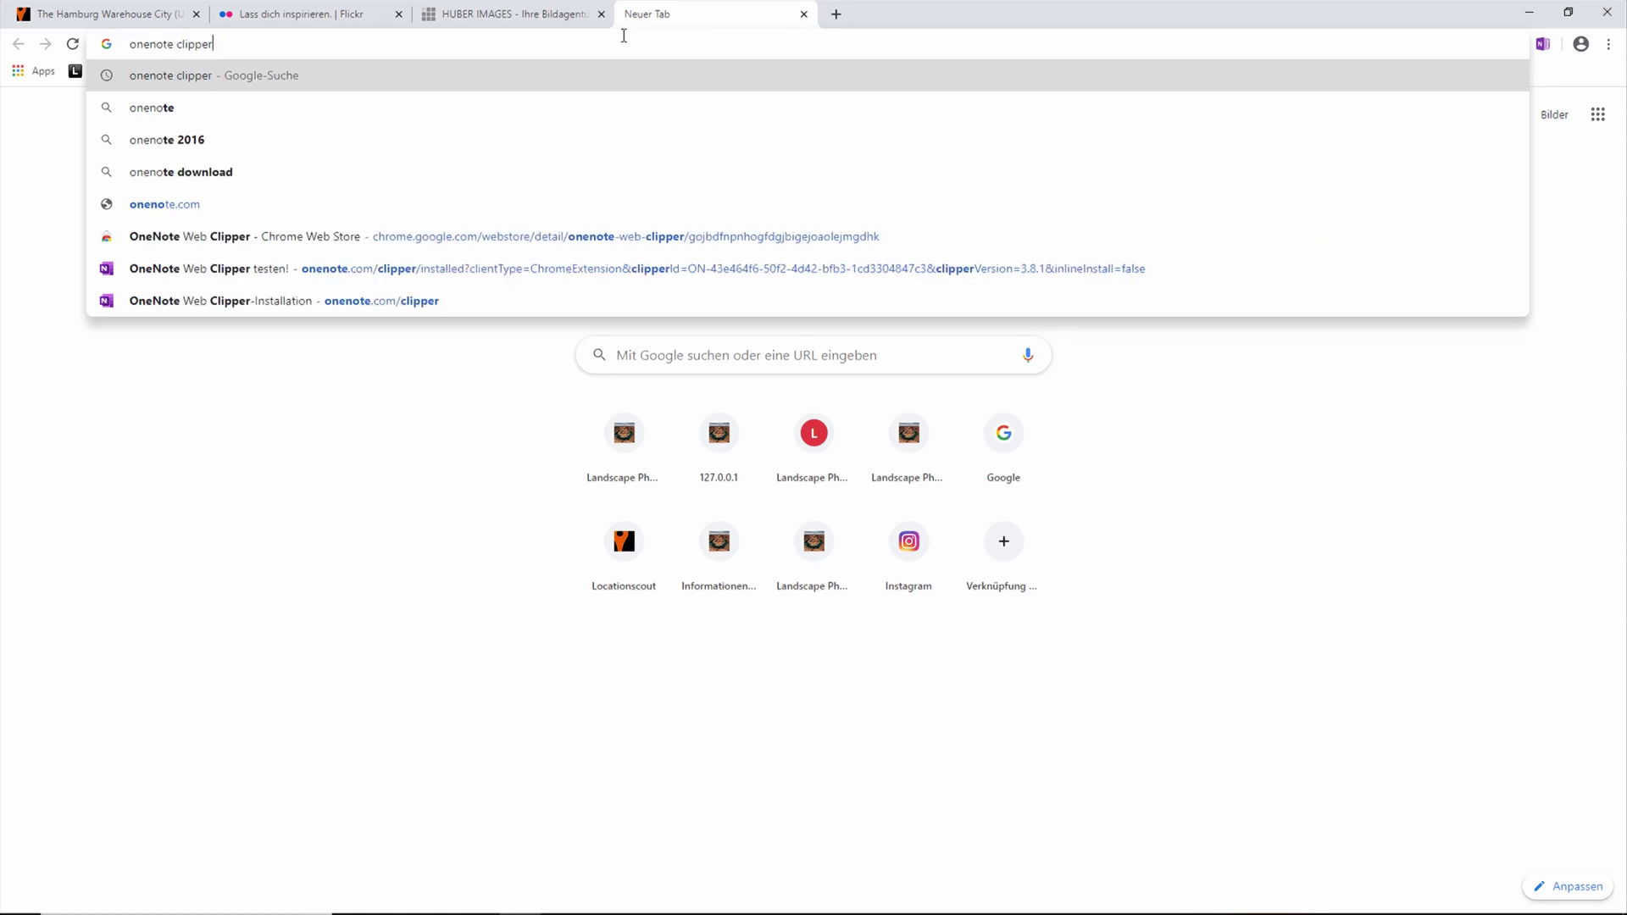
{"action": "key", "text": "Return"}
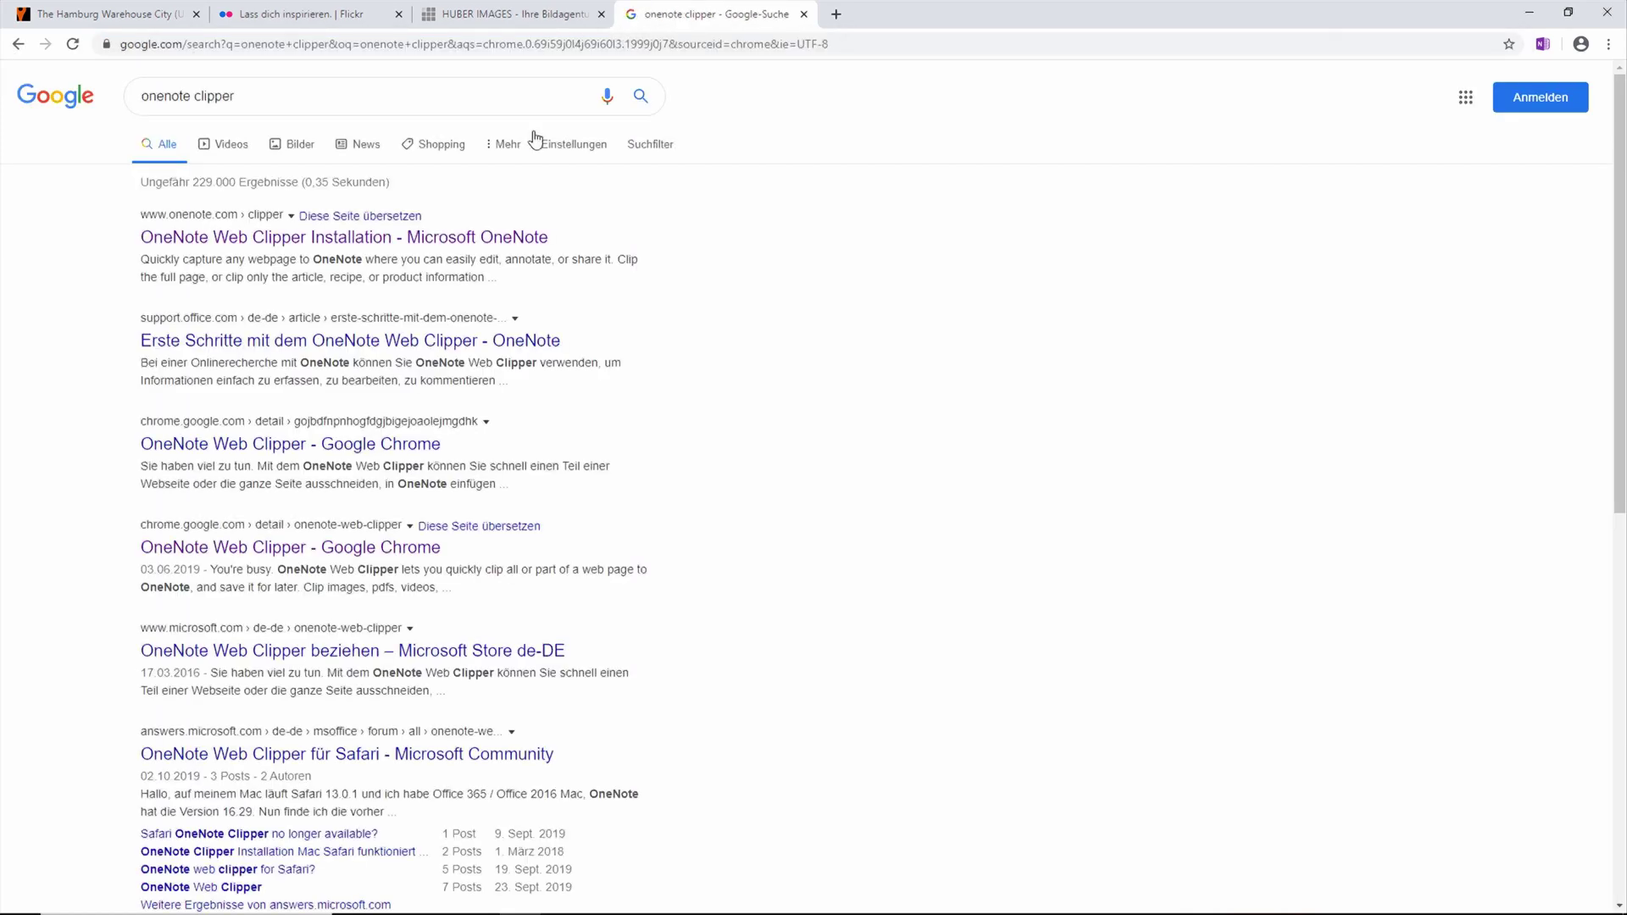
{"action": "left_click", "coordinate": [438, 234]}
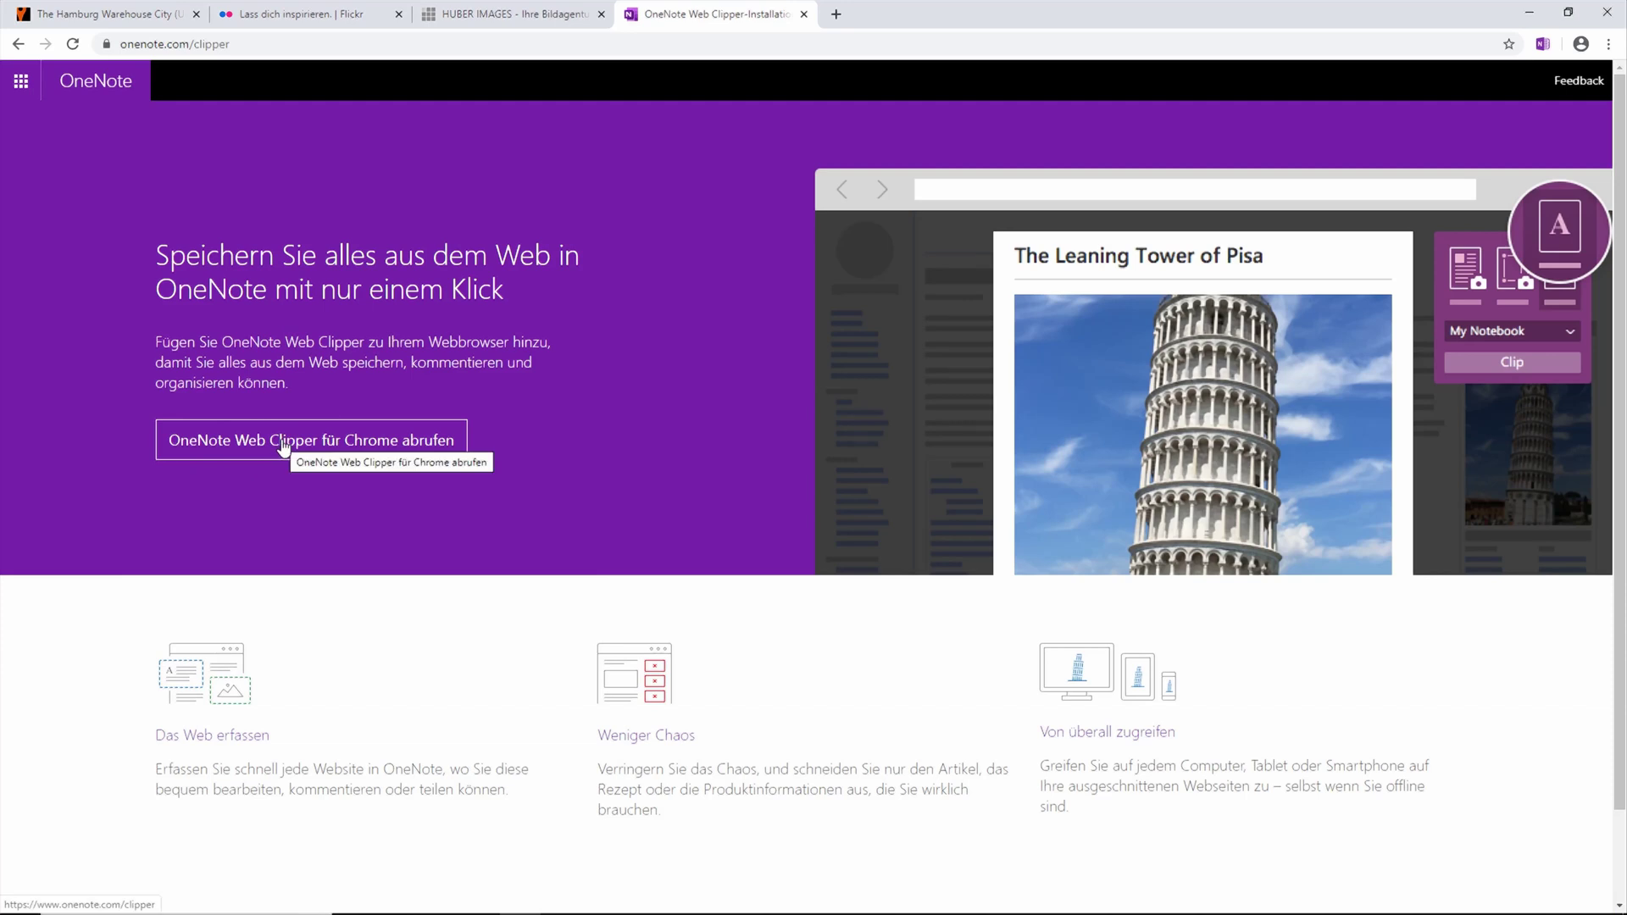
Start the OneNote Web Clipper on the Warehouse City page and mark the main photo as a Bereich region.
{"action": "left_click", "coordinate": [141, 17]}
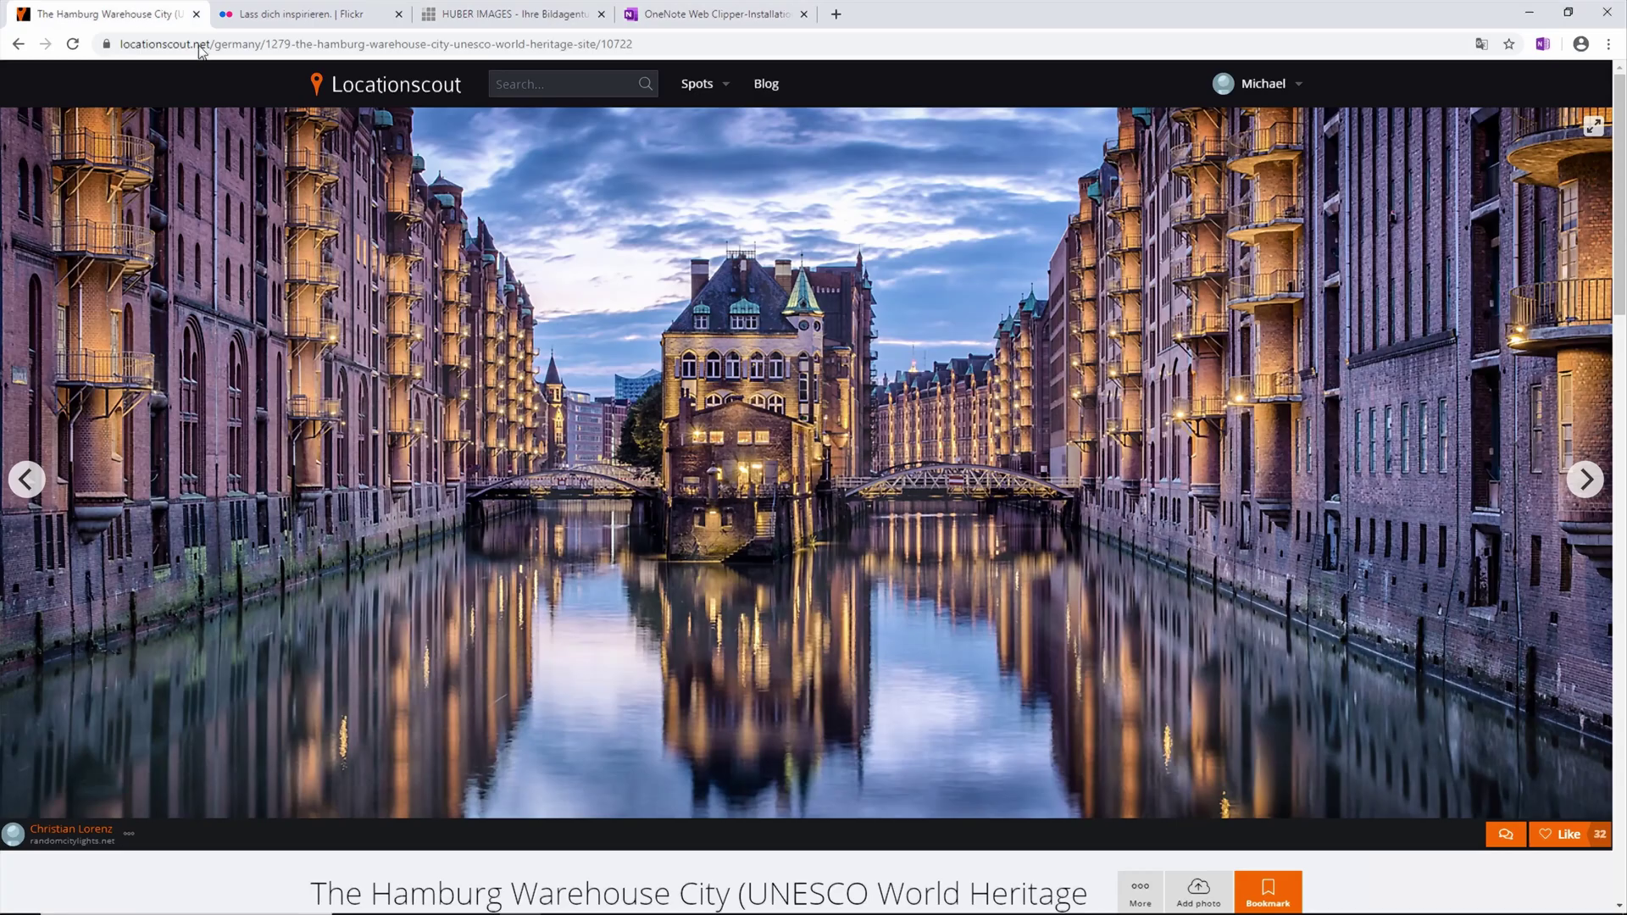
{"action": "left_click", "coordinate": [1547, 46]}
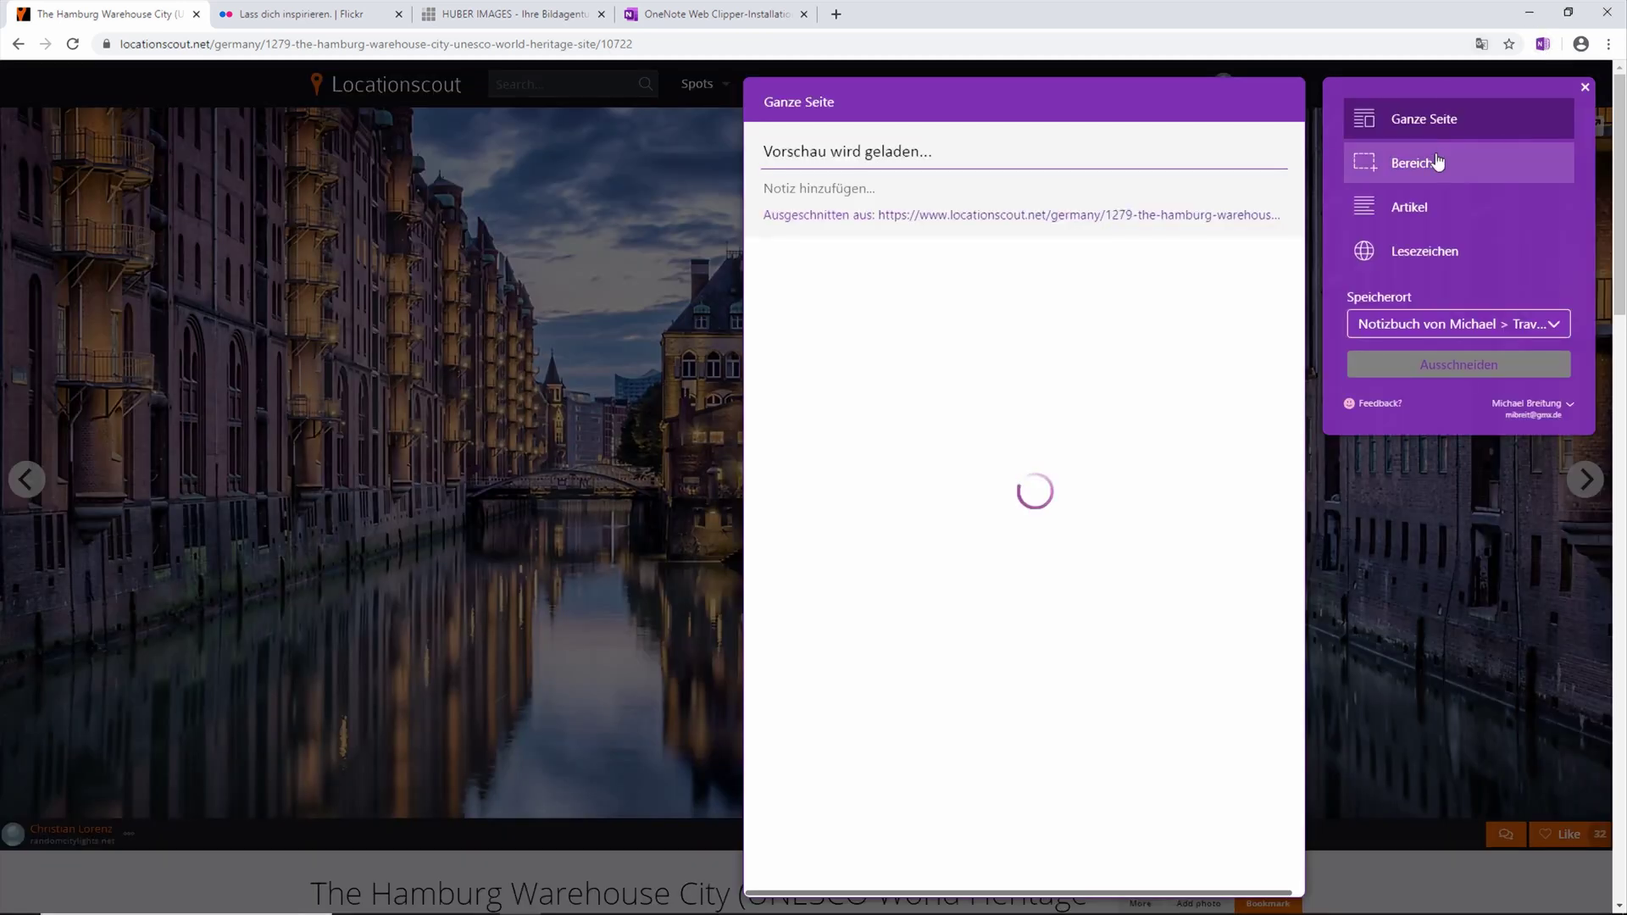
{"action": "left_click", "coordinate": [1432, 207]}
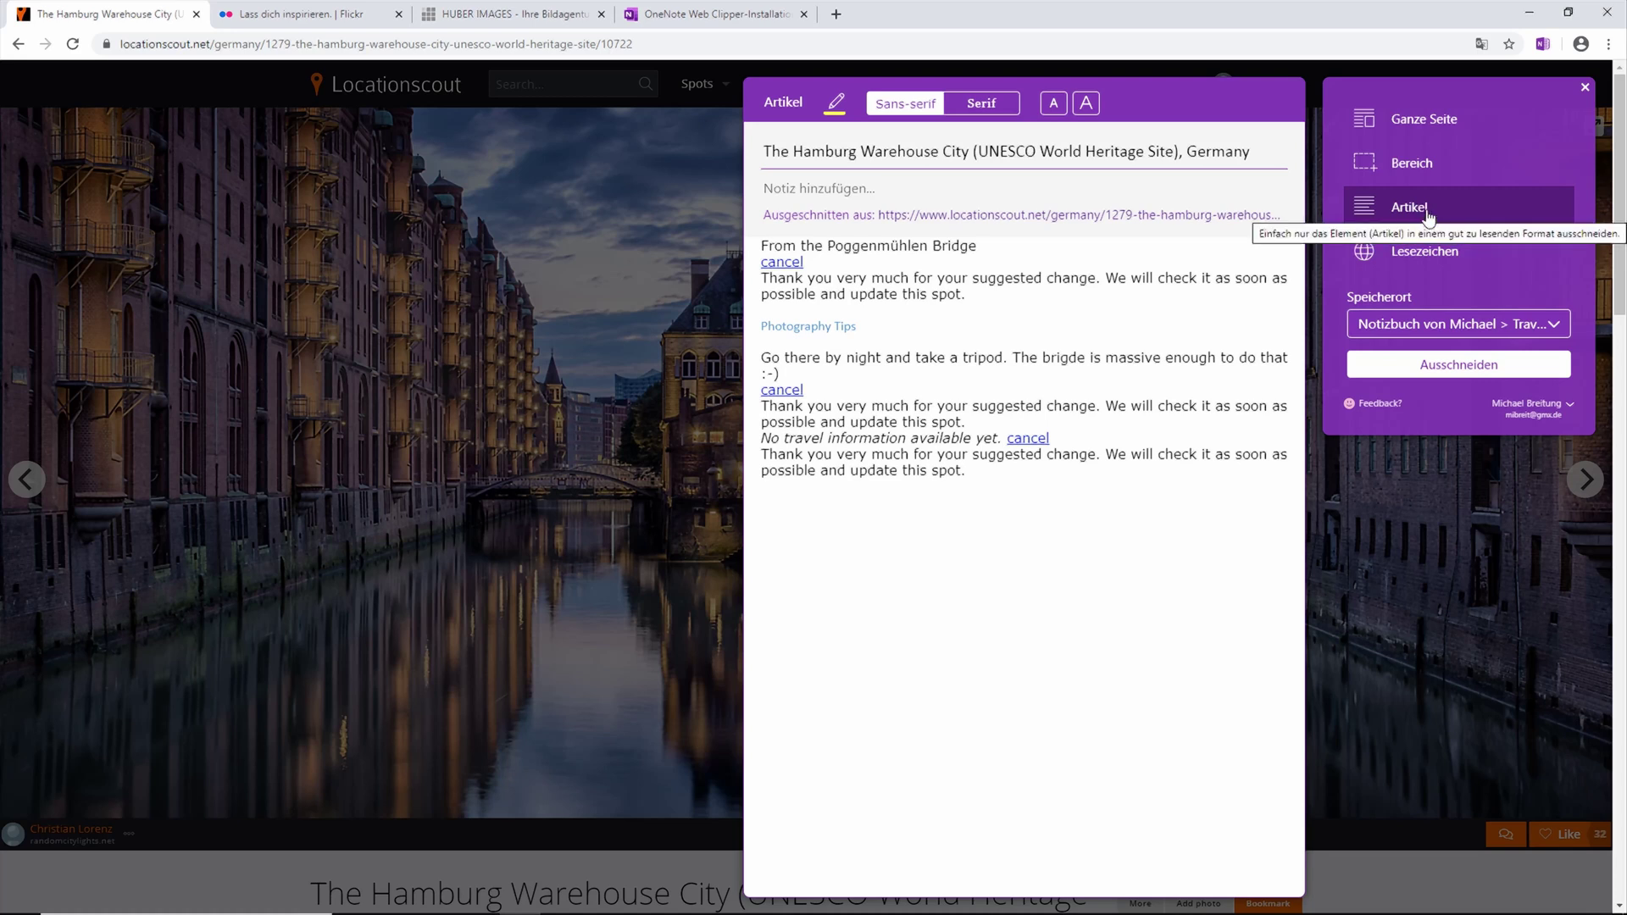
{"action": "left_click", "coordinate": [1409, 164]}
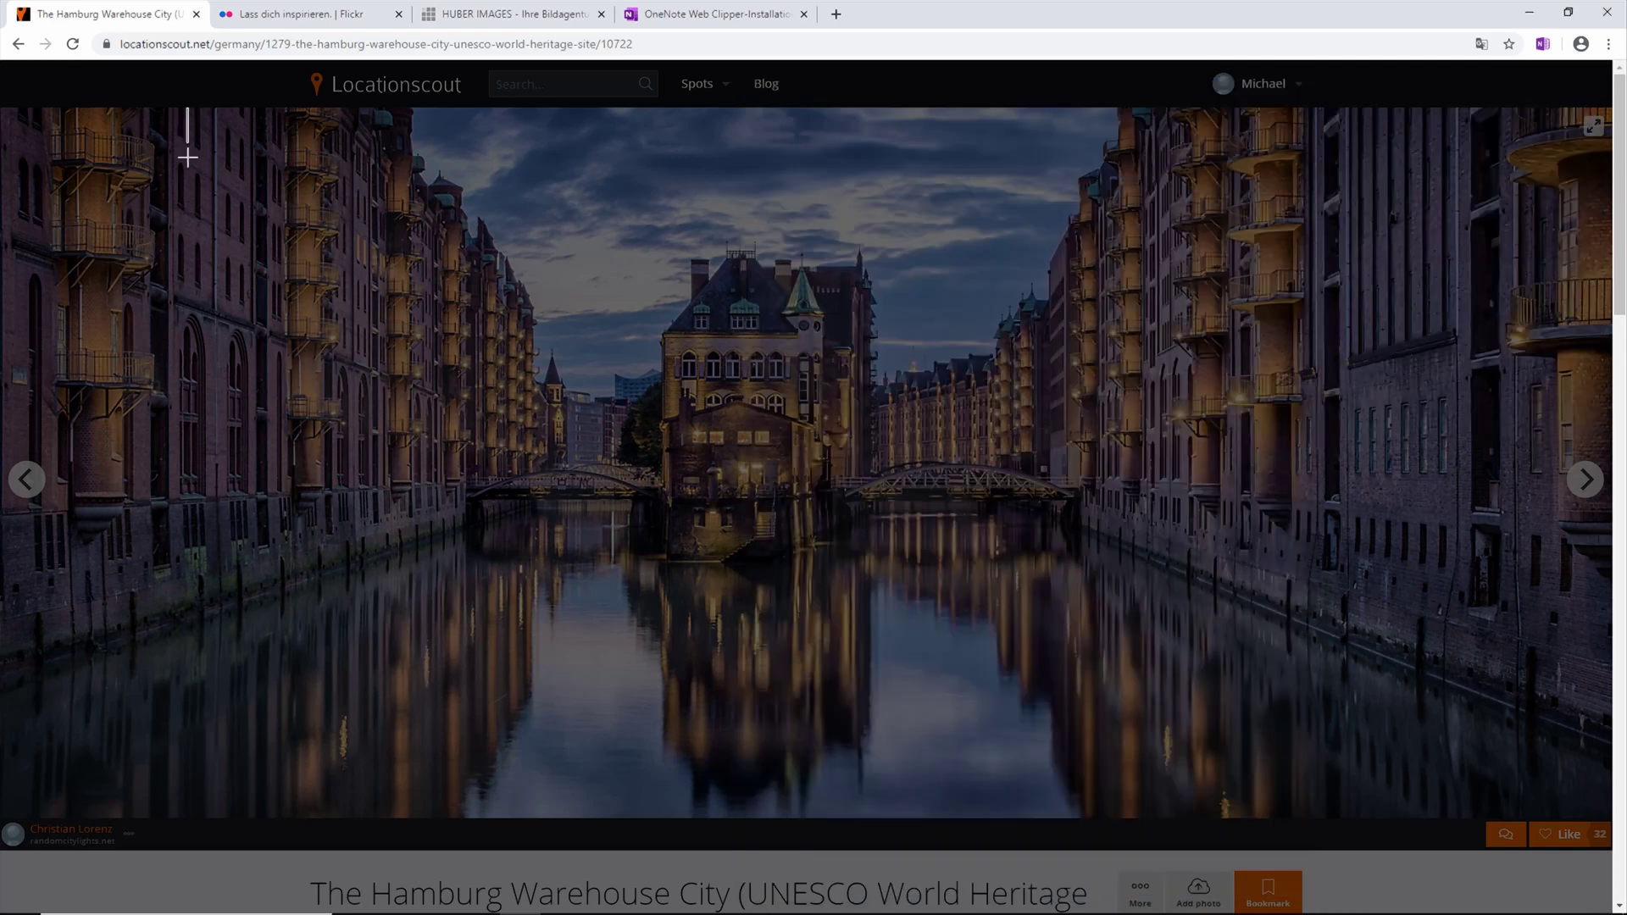
{"action": "left_click_drag", "start_coordinate": [187, 157], "coordinate": [1467, 813]}
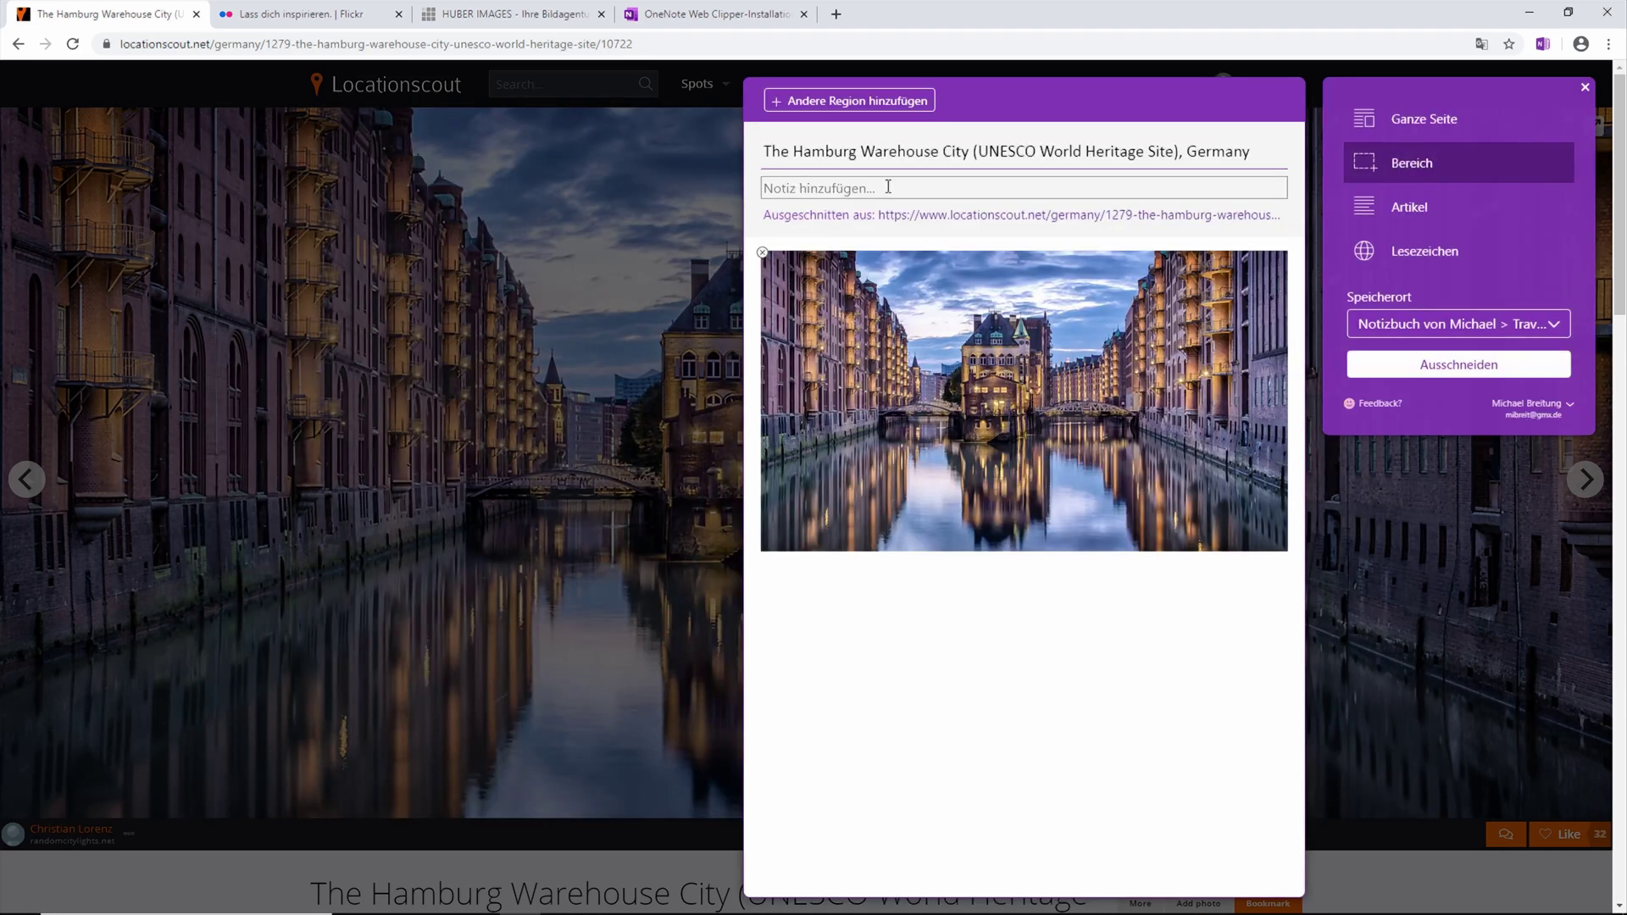
Set the clip's Speicherort to Locations > Germany and save it with Ausschneiden.
{"action": "left_click", "coordinate": [1445, 324]}
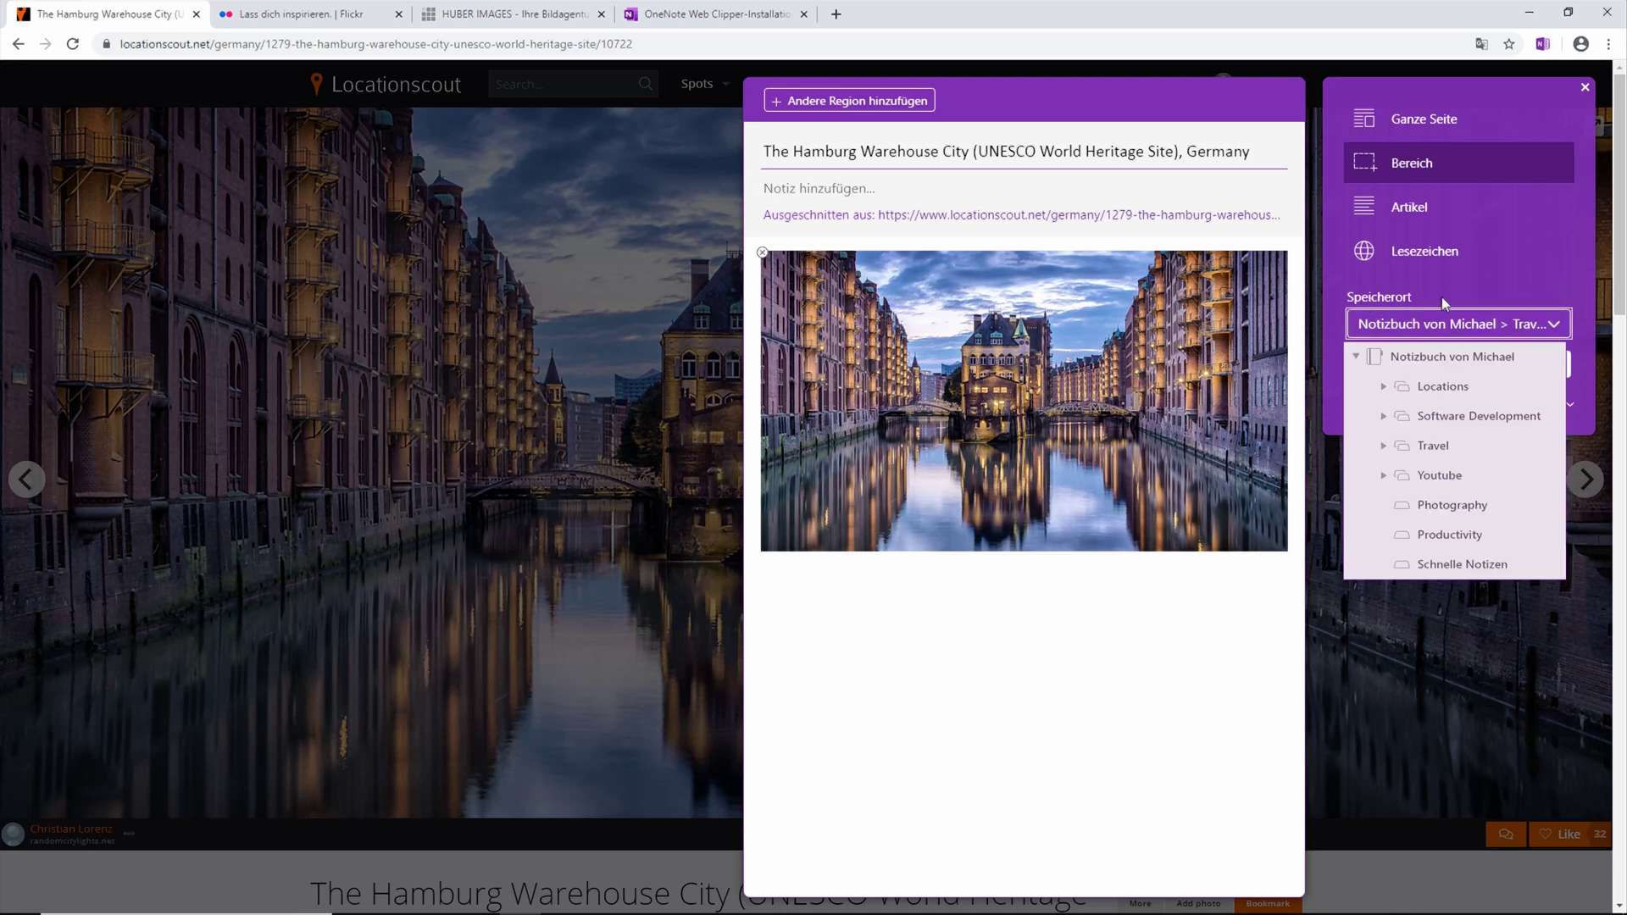
{"action": "left_click", "coordinate": [1453, 388]}
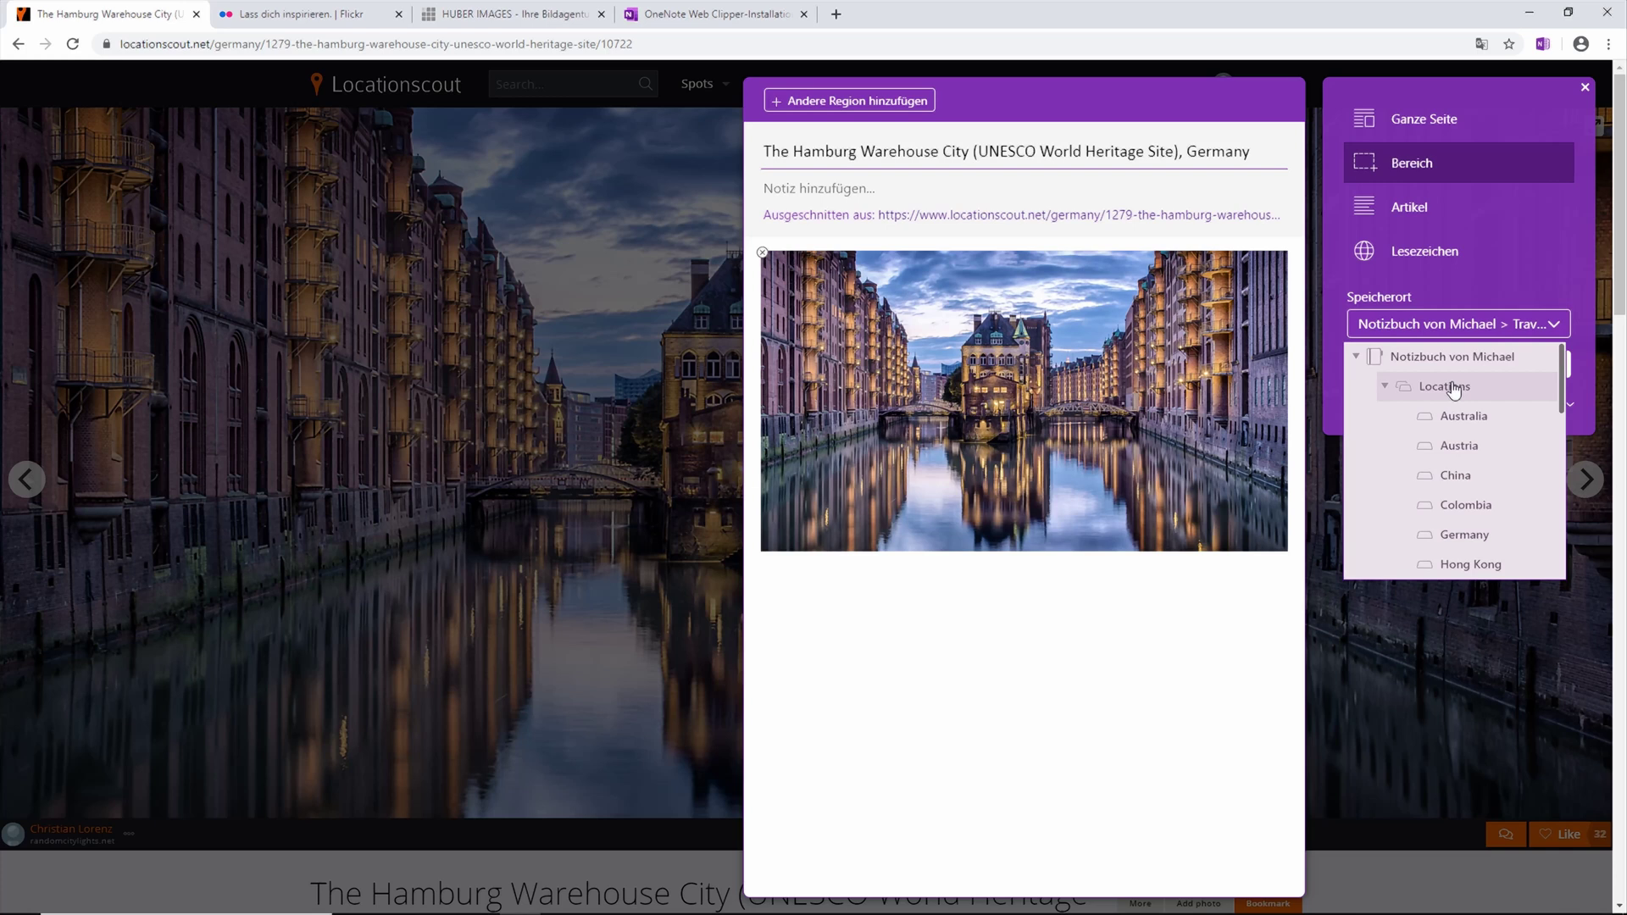
{"action": "scroll", "coordinate": [1479, 424], "scroll_direction": "down", "scroll_amount": 2}
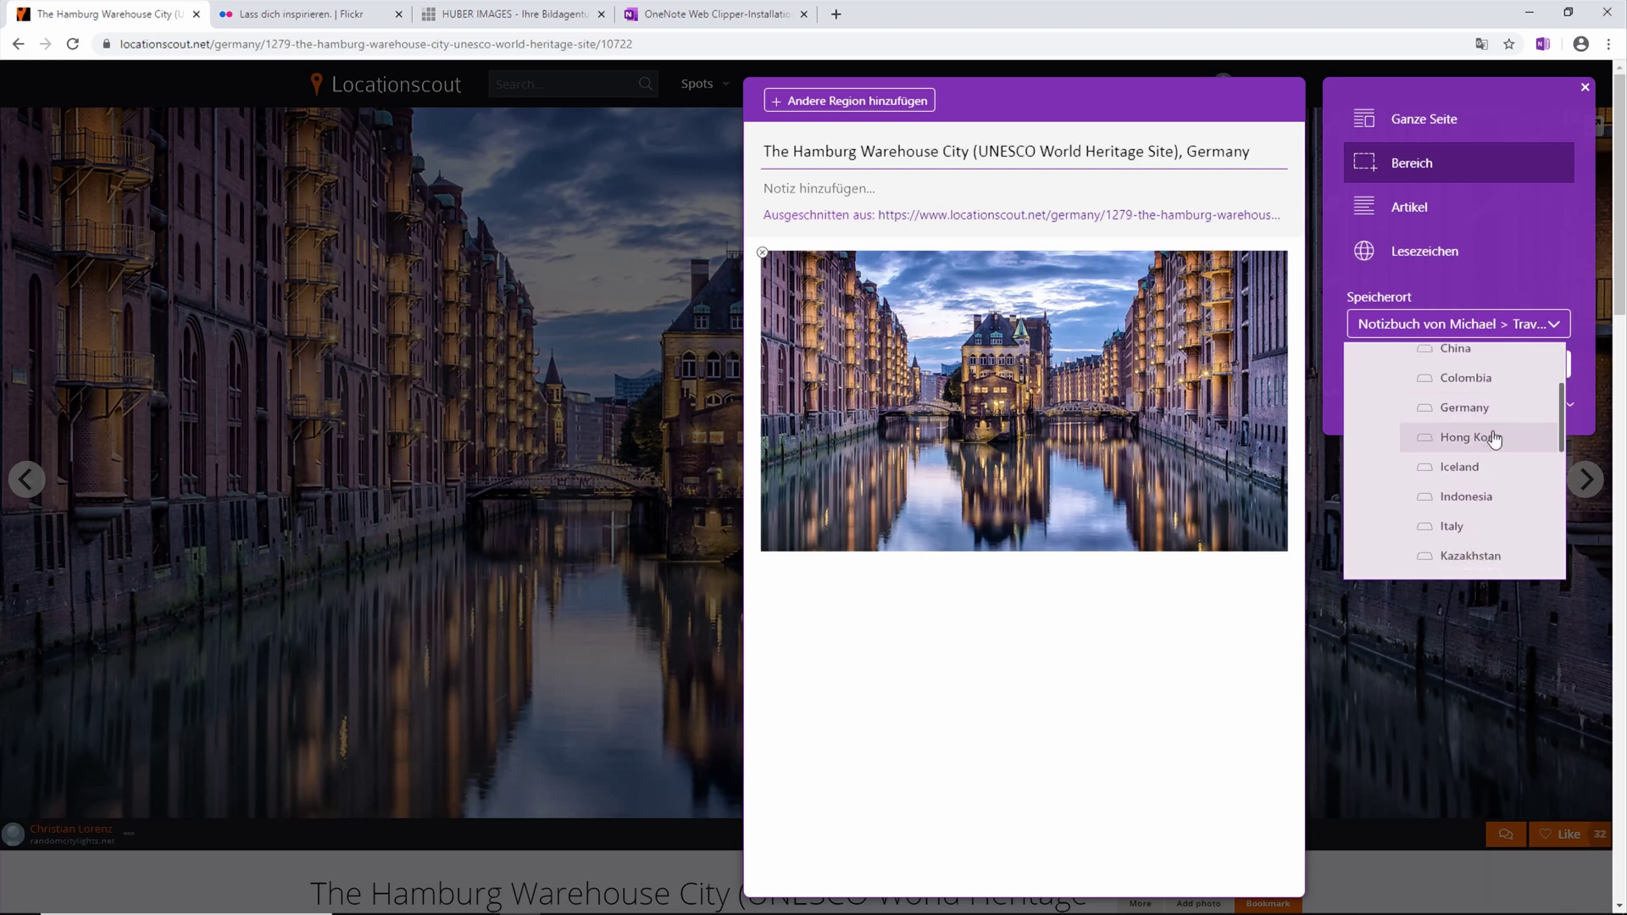
{"action": "scroll", "coordinate": [1494, 437], "scroll_direction": "down", "scroll_amount": 1}
{"action": "scroll", "coordinate": [1492, 436], "scroll_direction": "up", "scroll_amount": 3}
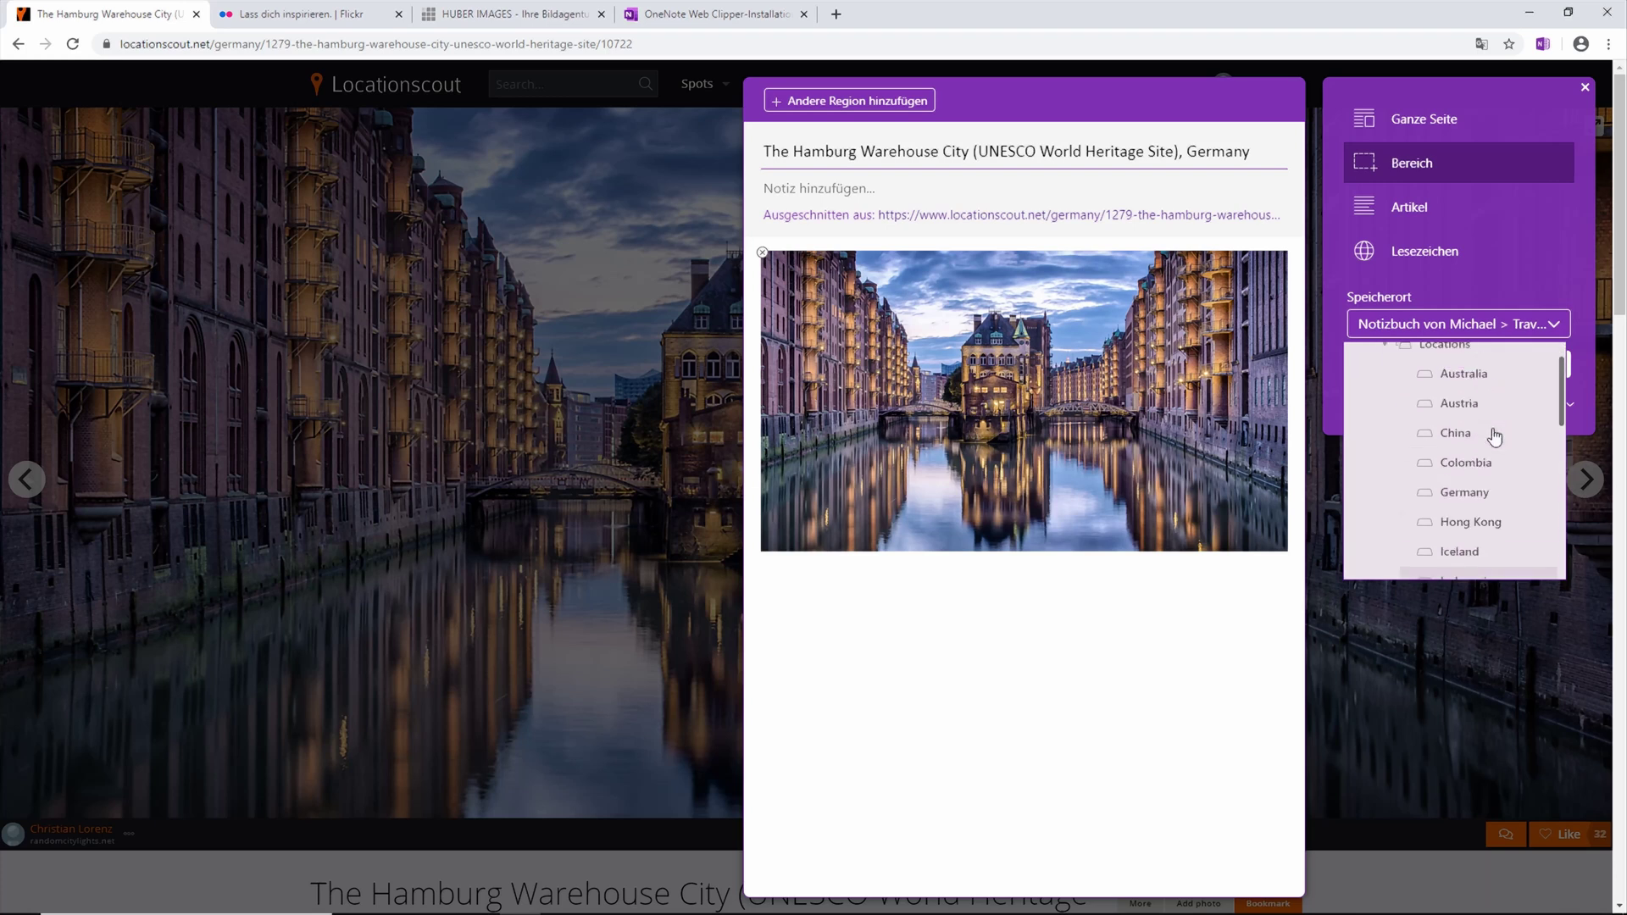
{"action": "left_click", "coordinate": [1480, 491]}
{"action": "left_click", "coordinate": [1458, 366]}
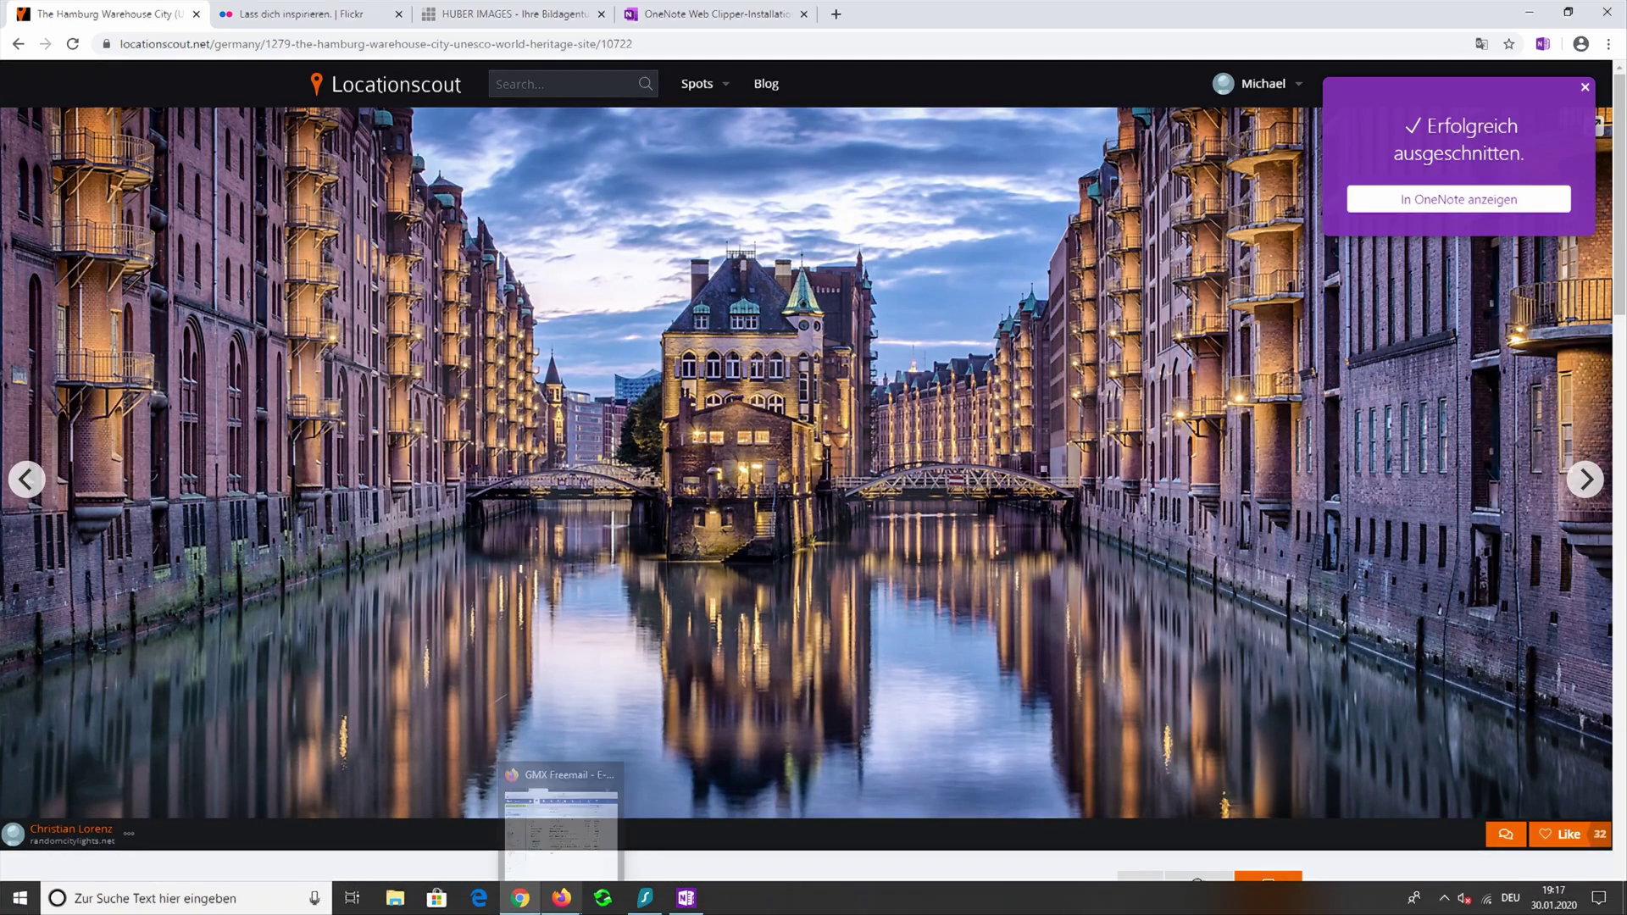
{"action": "left_click", "coordinate": [686, 900]}
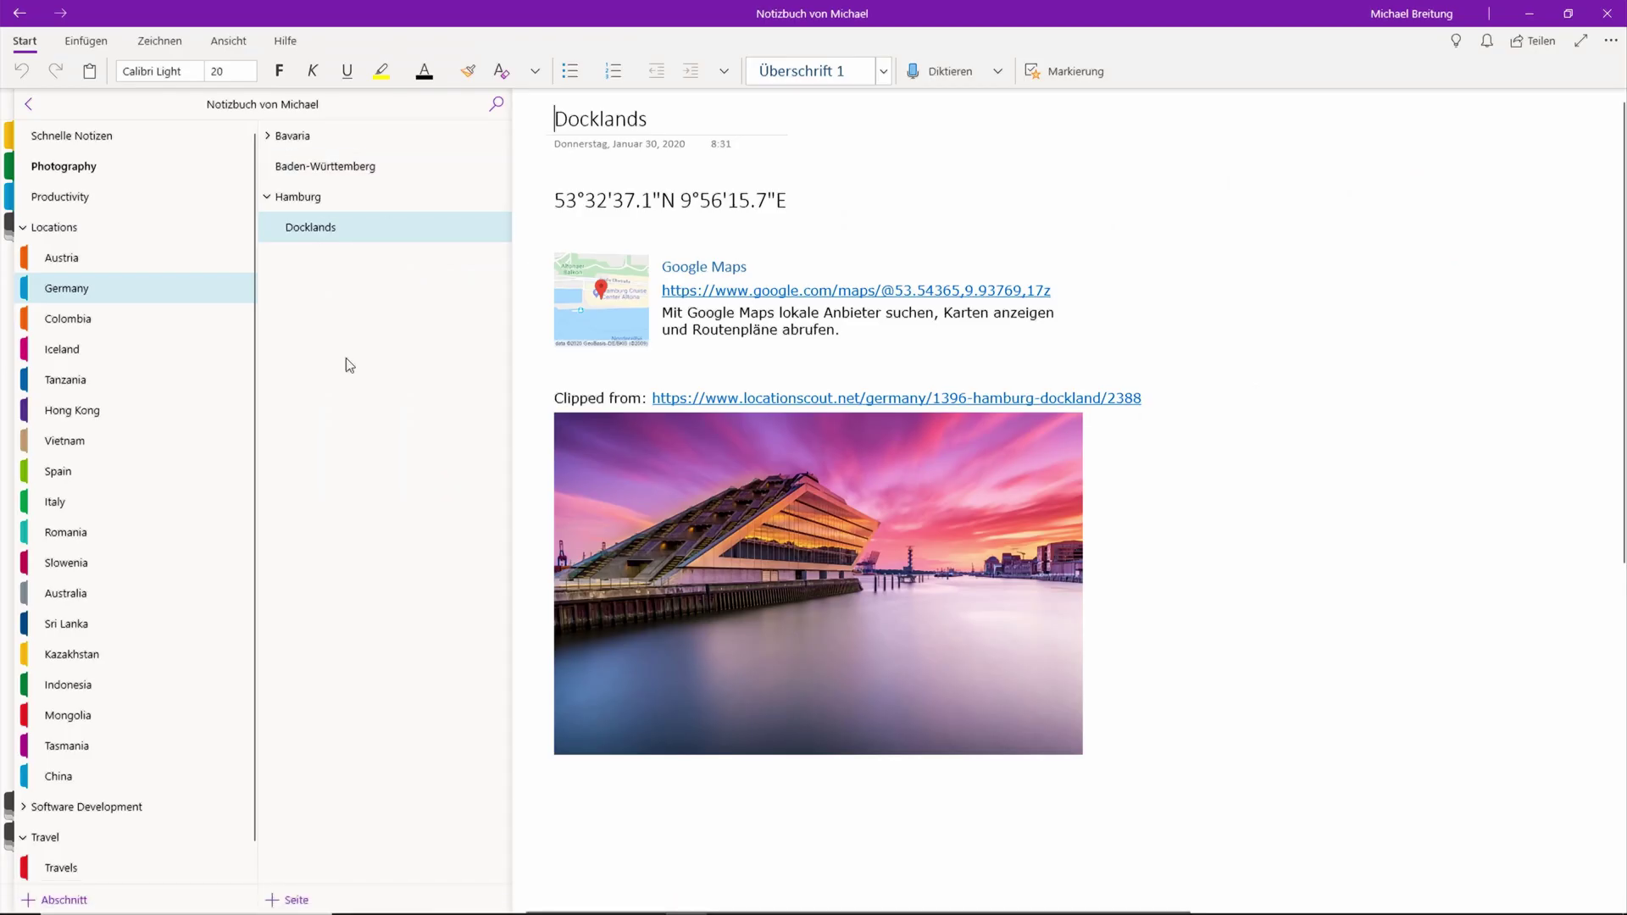
Open the new clipped page under Hamburg and shorten its title to 'The Hamburg Warehouse City'.
{"action": "left_click", "coordinate": [271, 199]}
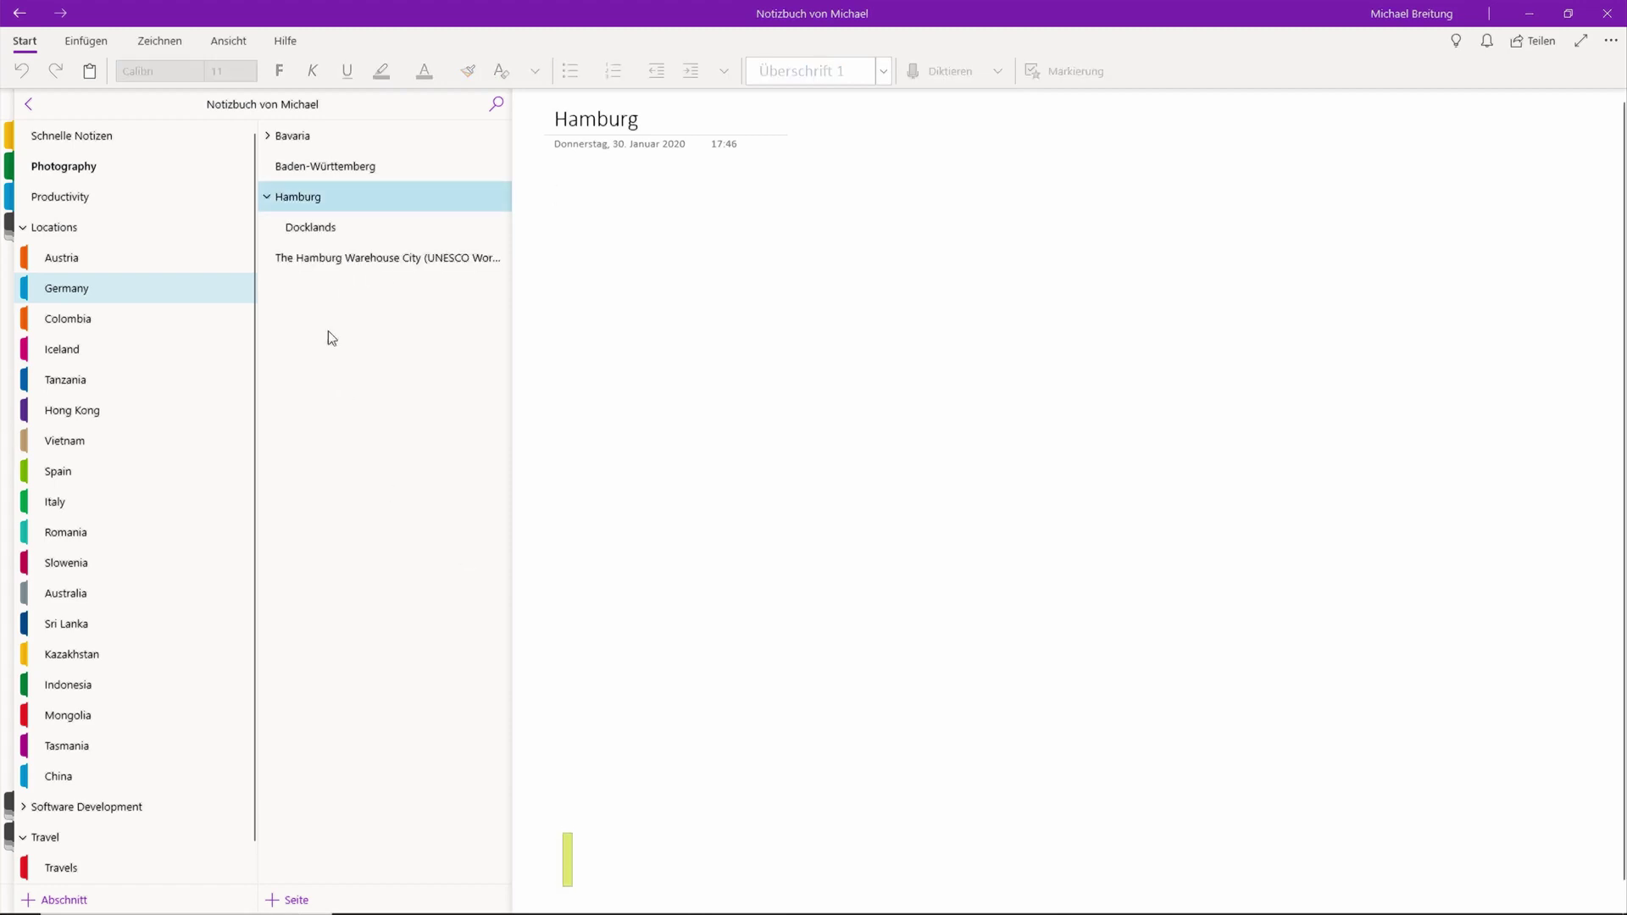
{"action": "left_click", "coordinate": [368, 256]}
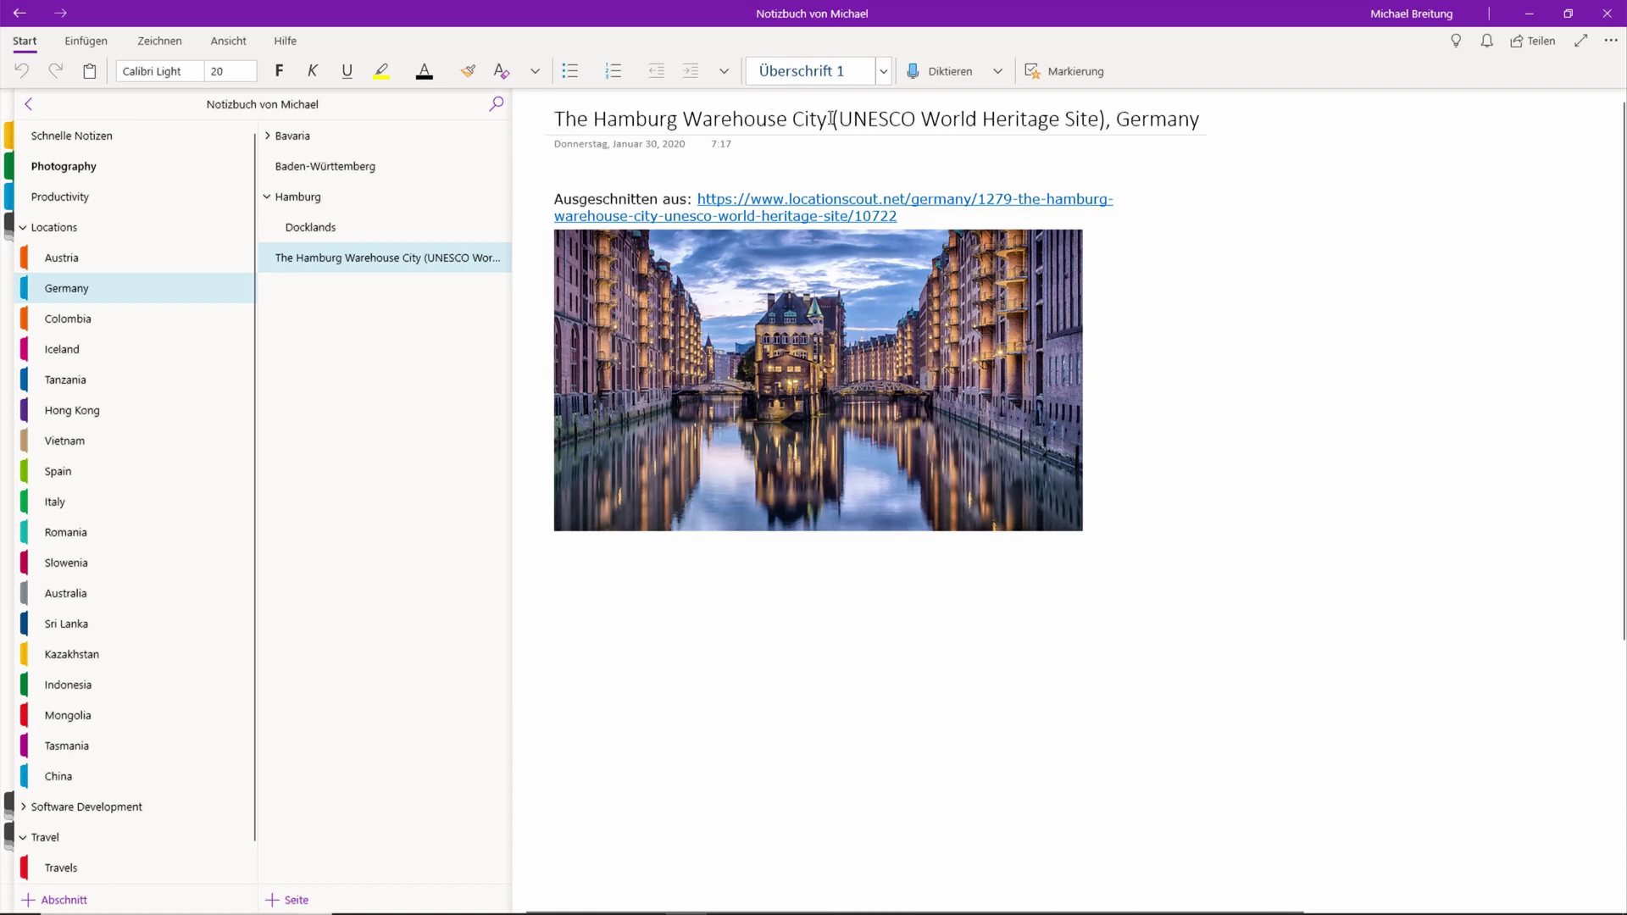
{"action": "left_click_drag", "start_coordinate": [832, 119], "coordinate": [1202, 114]}
{"action": "key", "text": "Delete"}
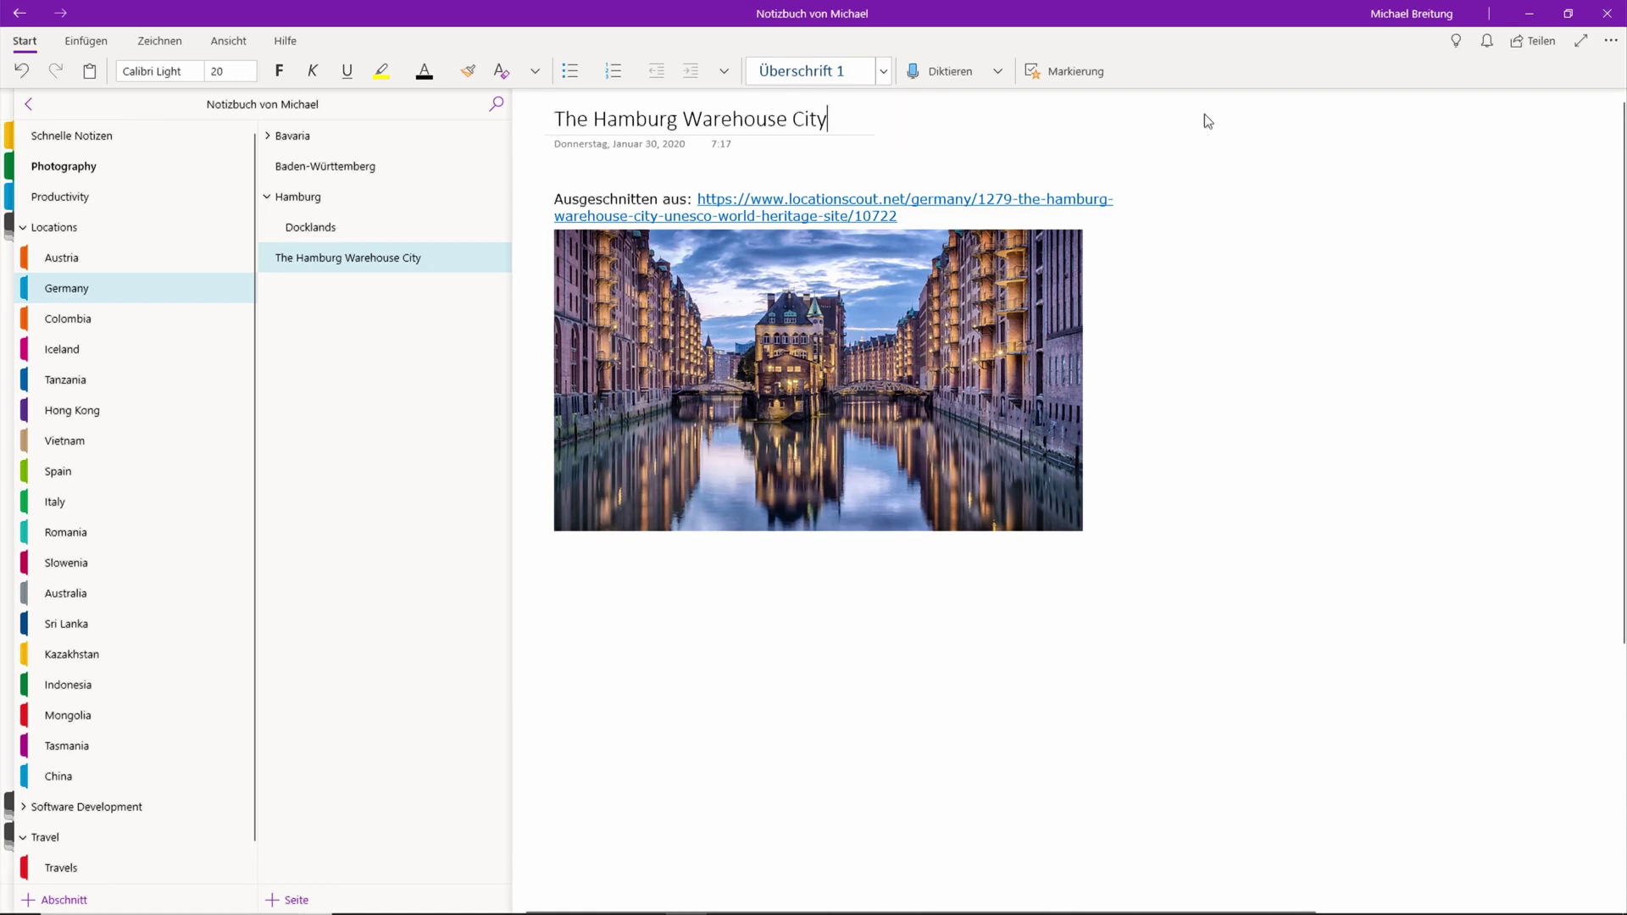
{"action": "left_click", "coordinate": [760, 746]}
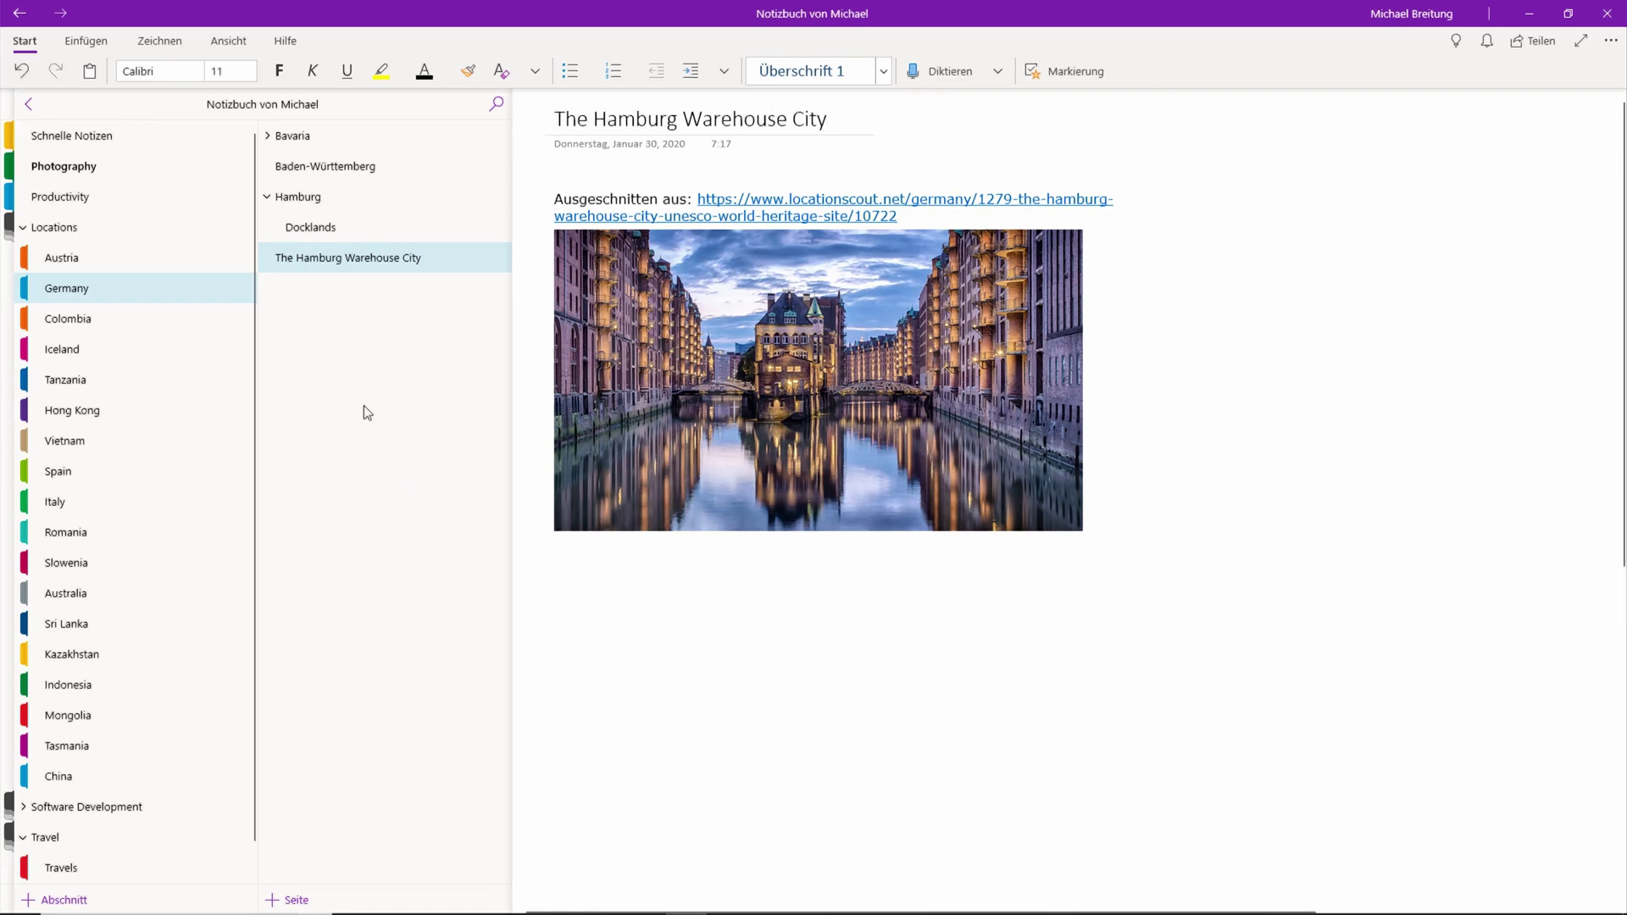
Make The Hamburg Warehouse City a subpage of Hamburg with Als Unterseite verwenden.
{"action": "right_click", "coordinate": [426, 263]}
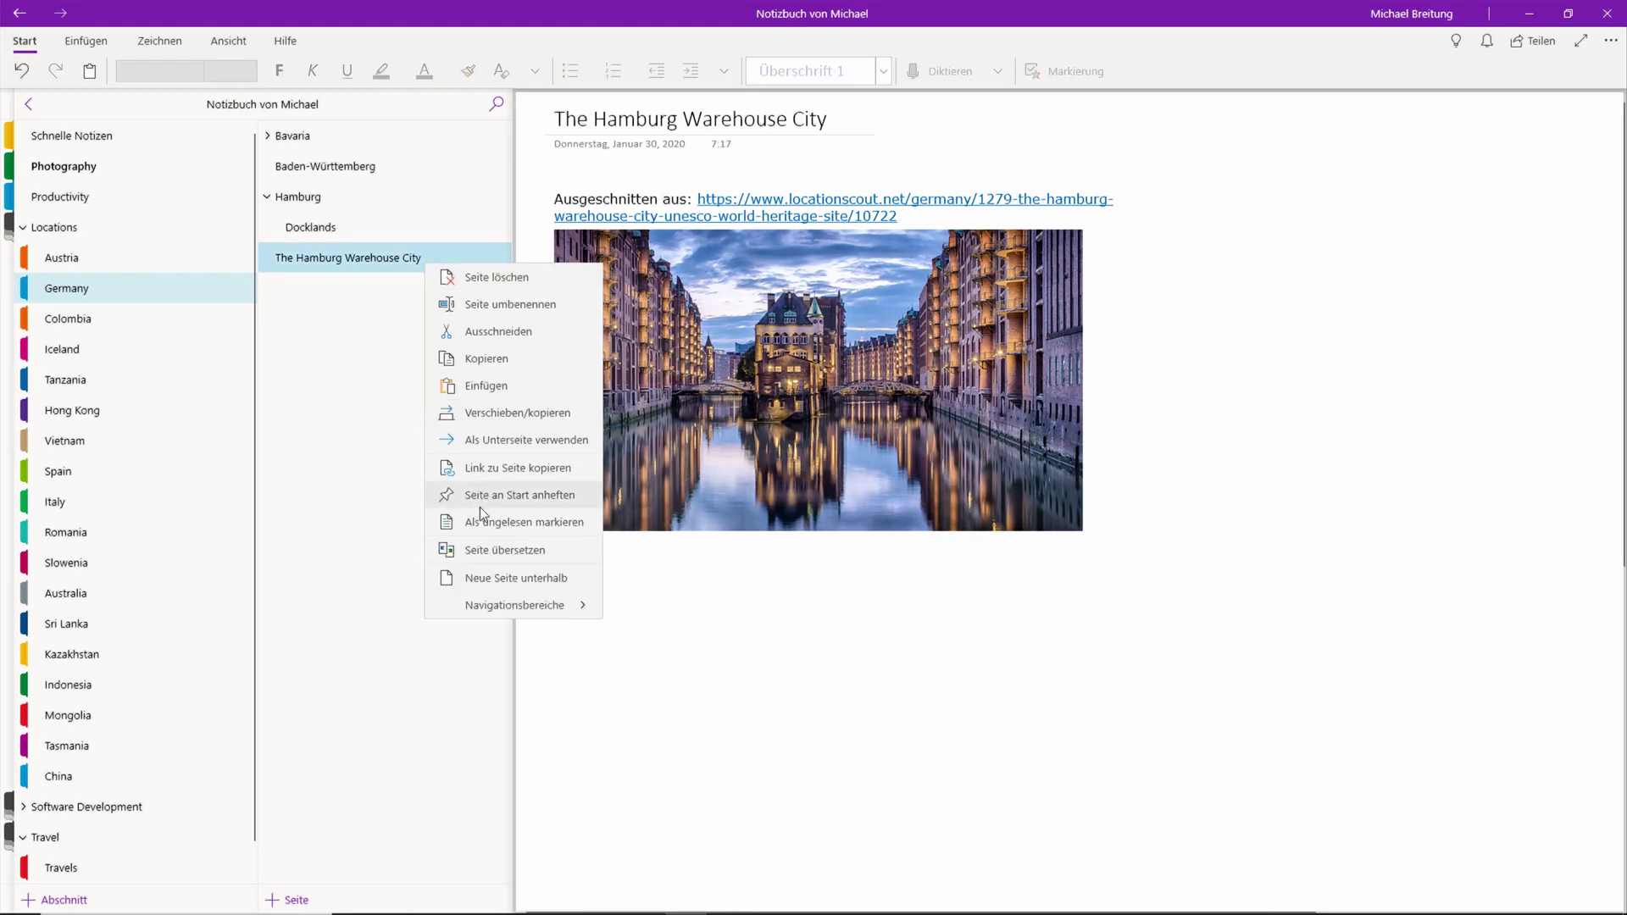
{"action": "left_click", "coordinate": [492, 440]}
{"action": "left_click", "coordinate": [267, 197]}
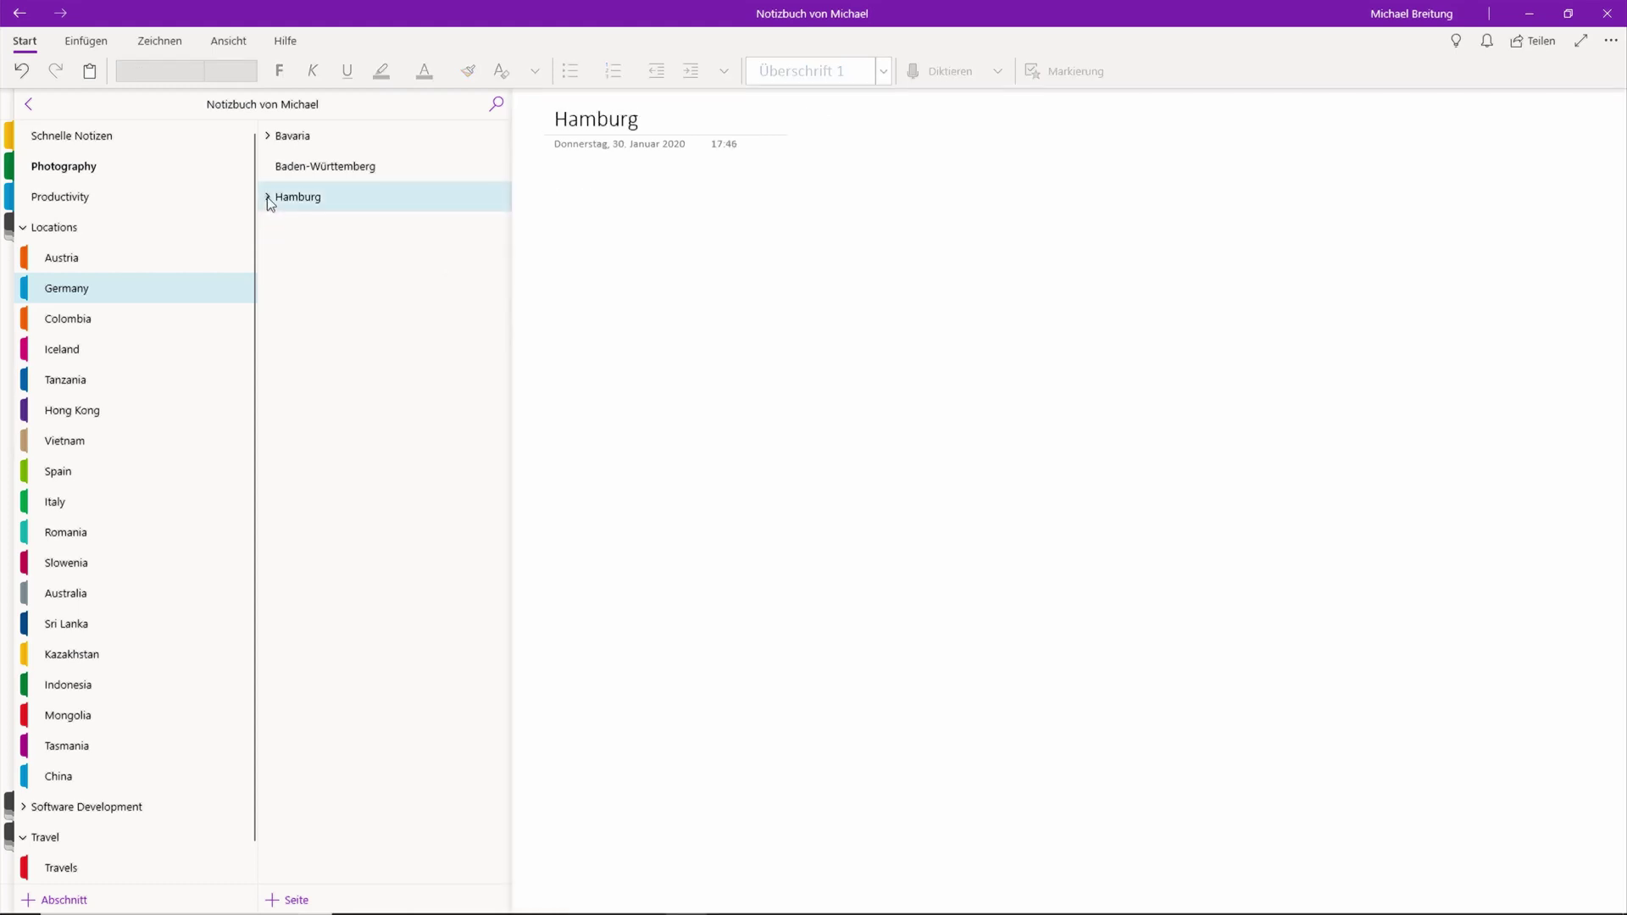
{"action": "left_click", "coordinate": [267, 197]}
Move the source link and photo container lower on The Hamburg Warehouse City page.
{"action": "left_click", "coordinate": [324, 229]}
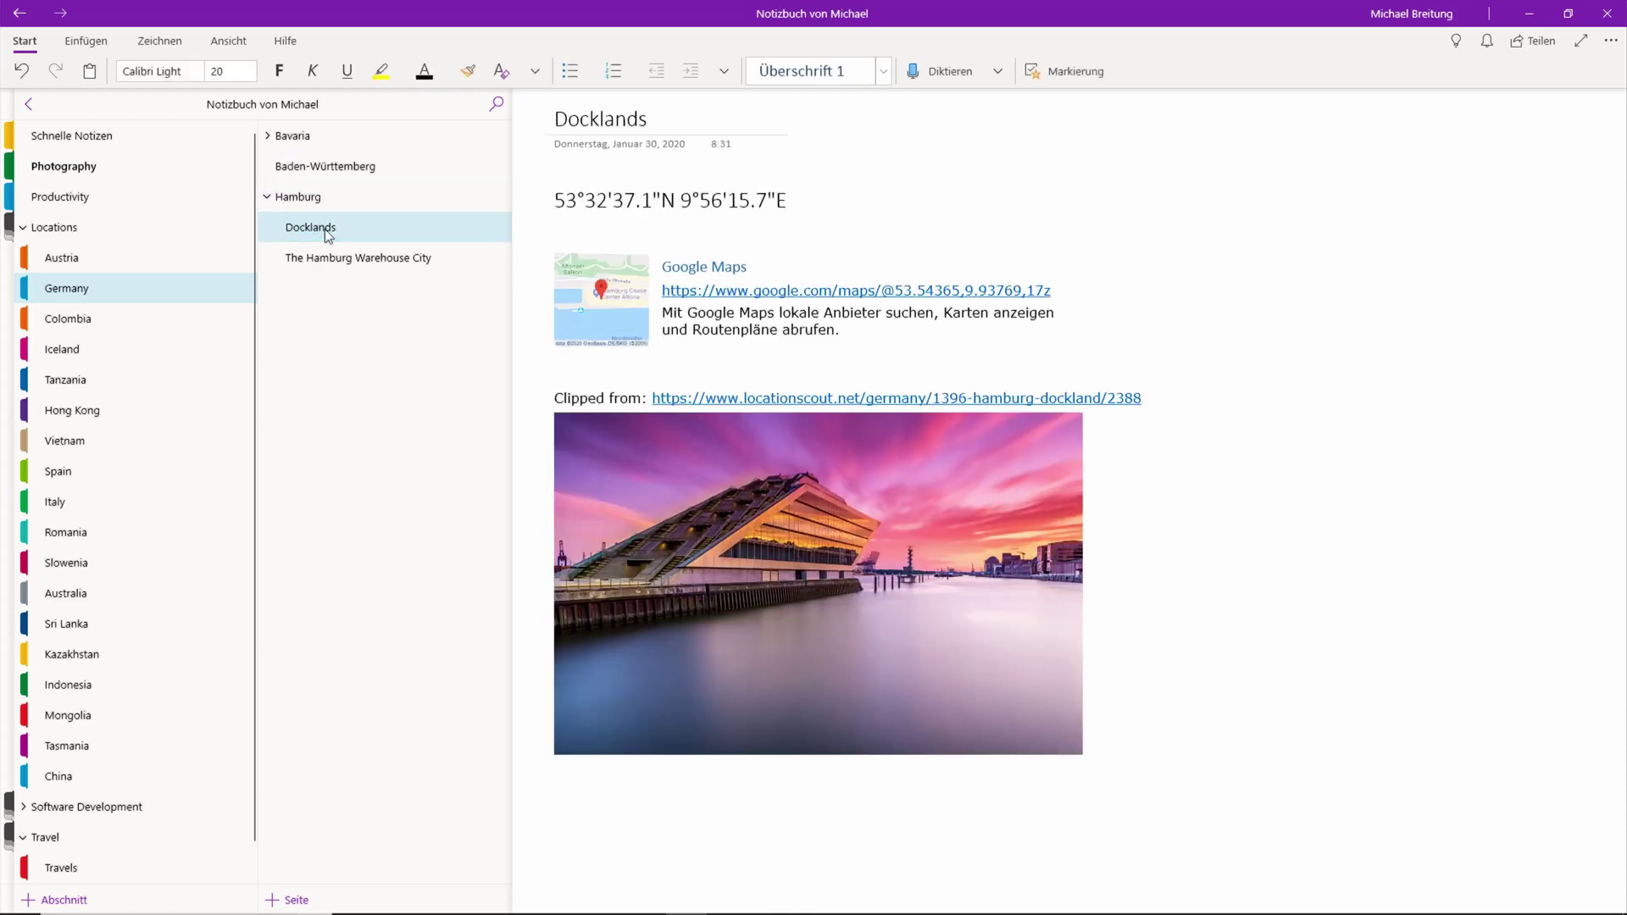
{"action": "left_click", "coordinate": [342, 256]}
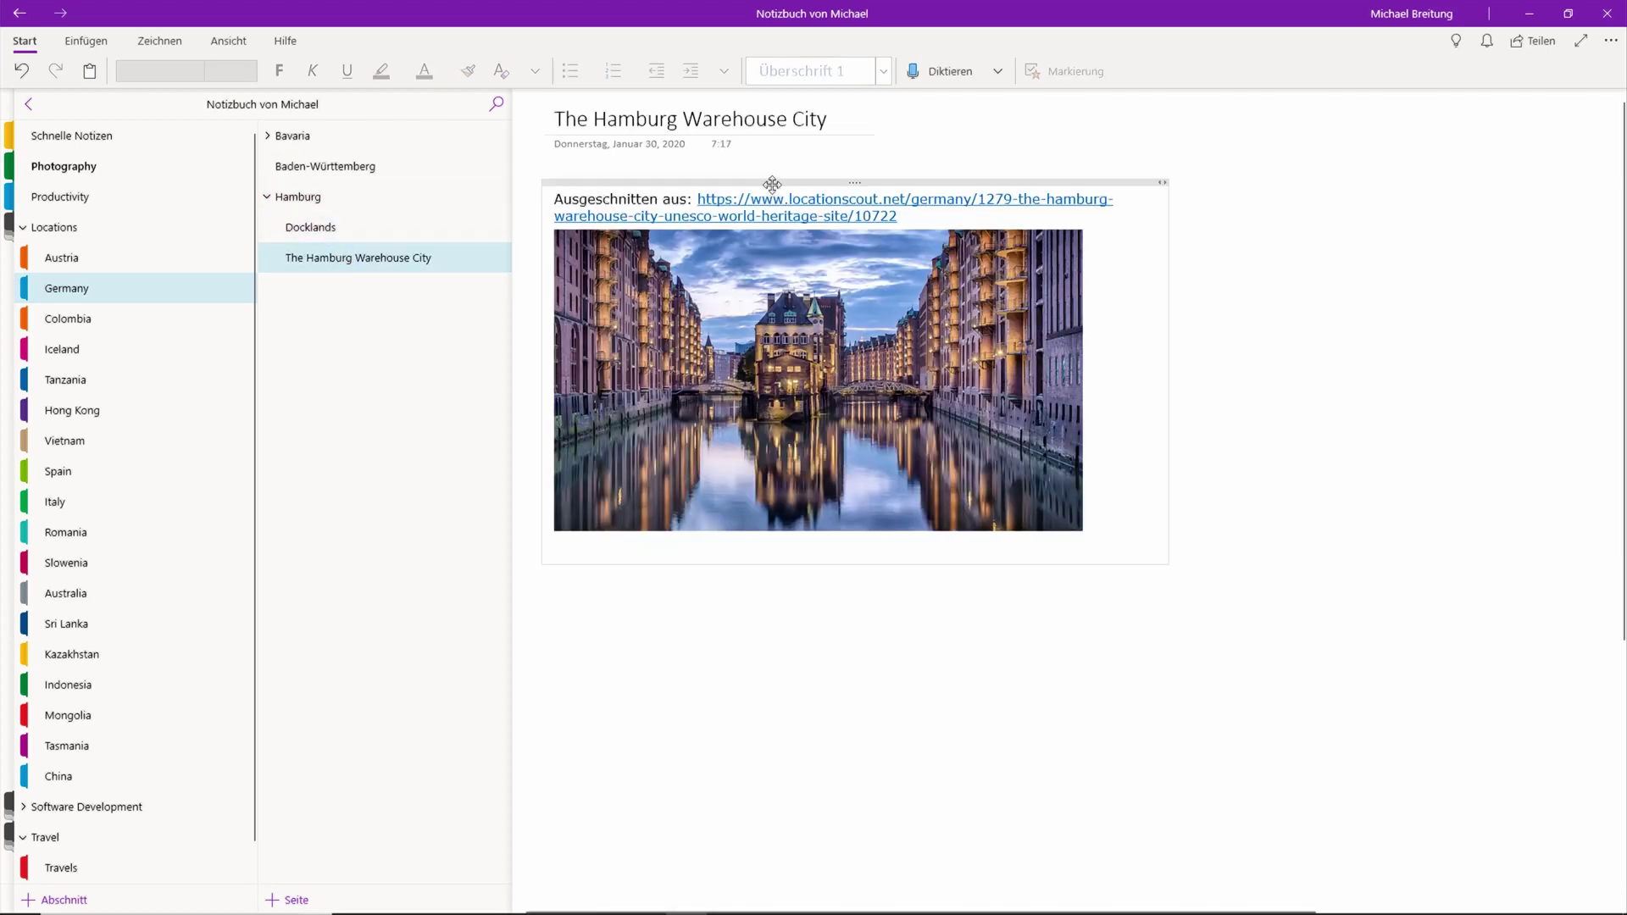
{"action": "left_click_drag", "start_coordinate": [773, 182], "coordinate": [772, 238]}
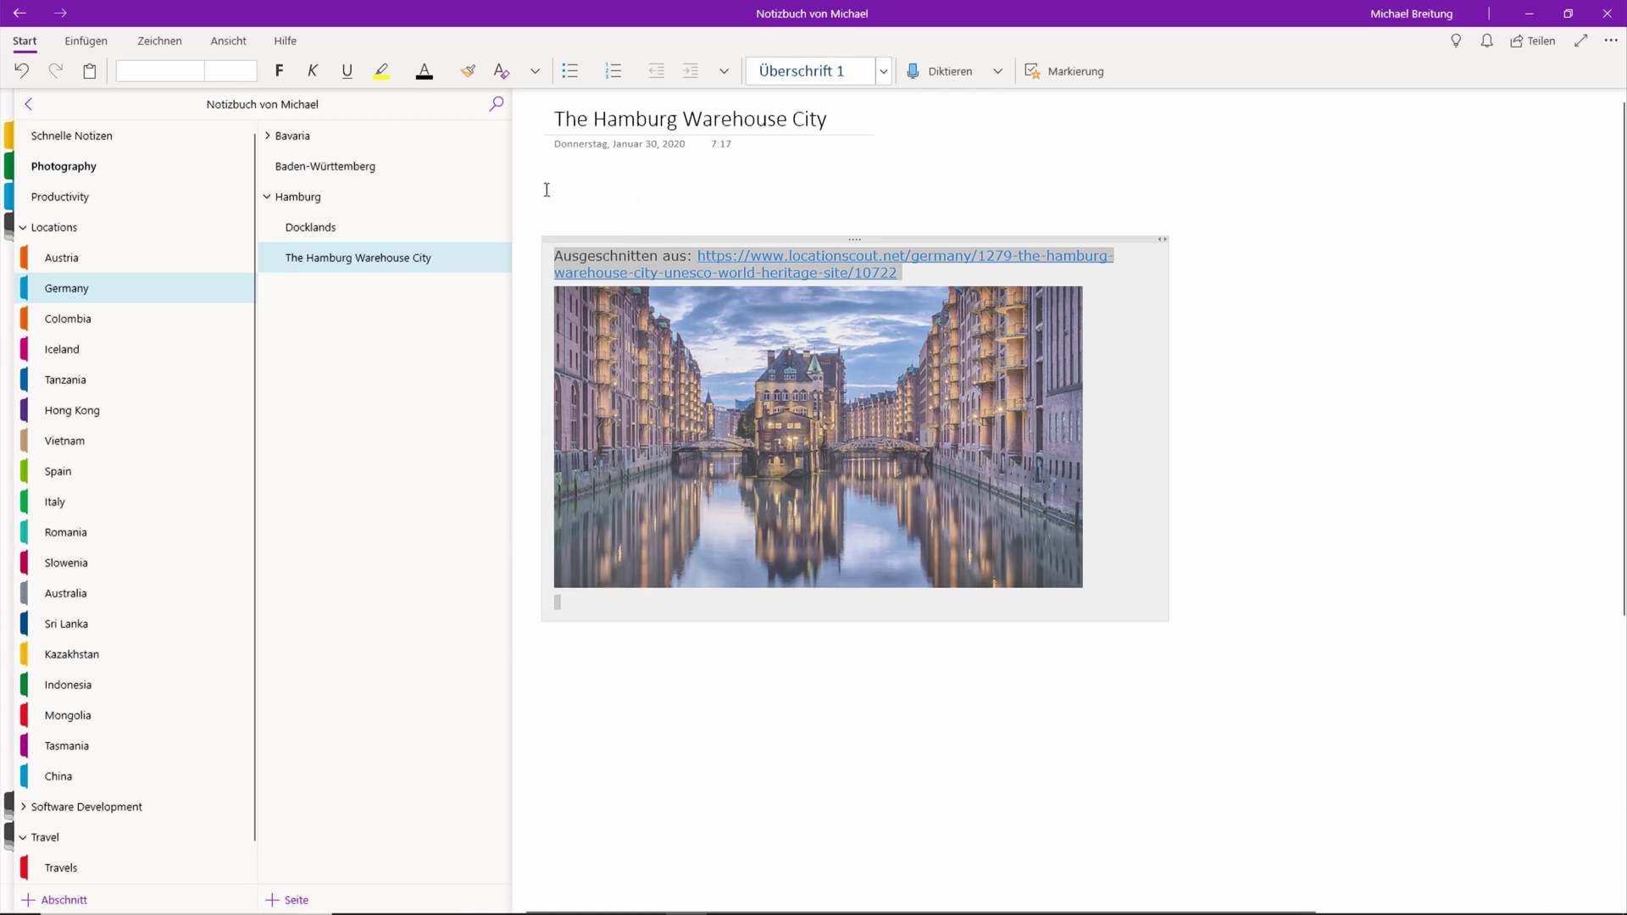
{"action": "left_click", "coordinate": [729, 717]}
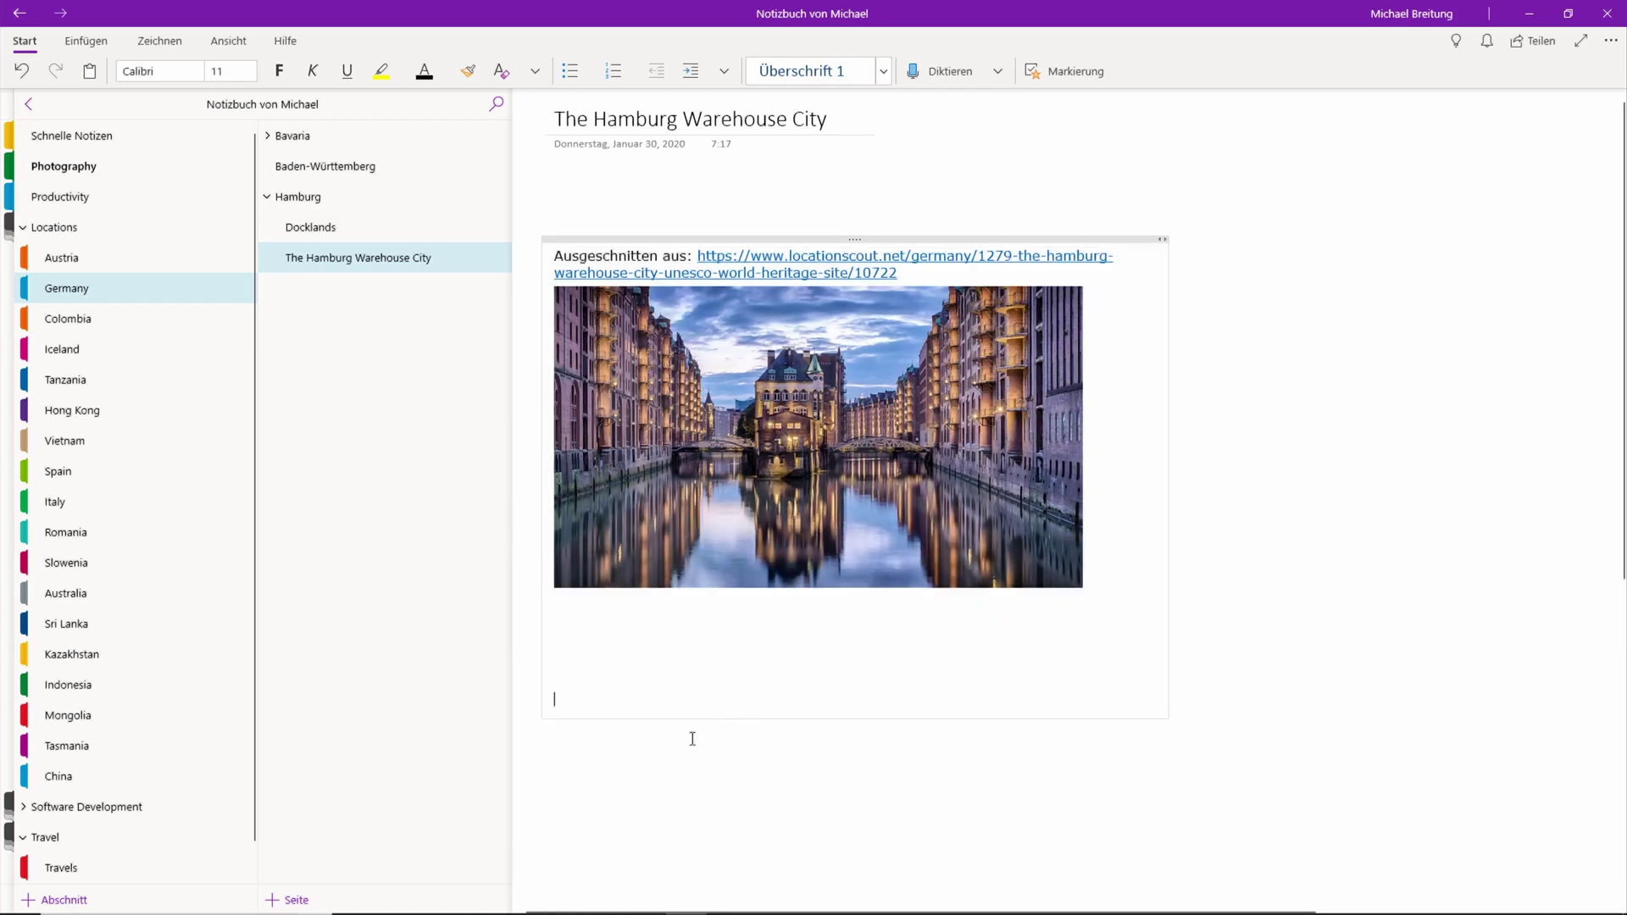
{"action": "left_click", "coordinate": [602, 897]}
Scroll to Latitude & Longitude and select the values 53.54599 10.00203.
{"action": "scroll", "coordinate": [712, 463], "scroll_direction": "down", "scroll_amount": 8}
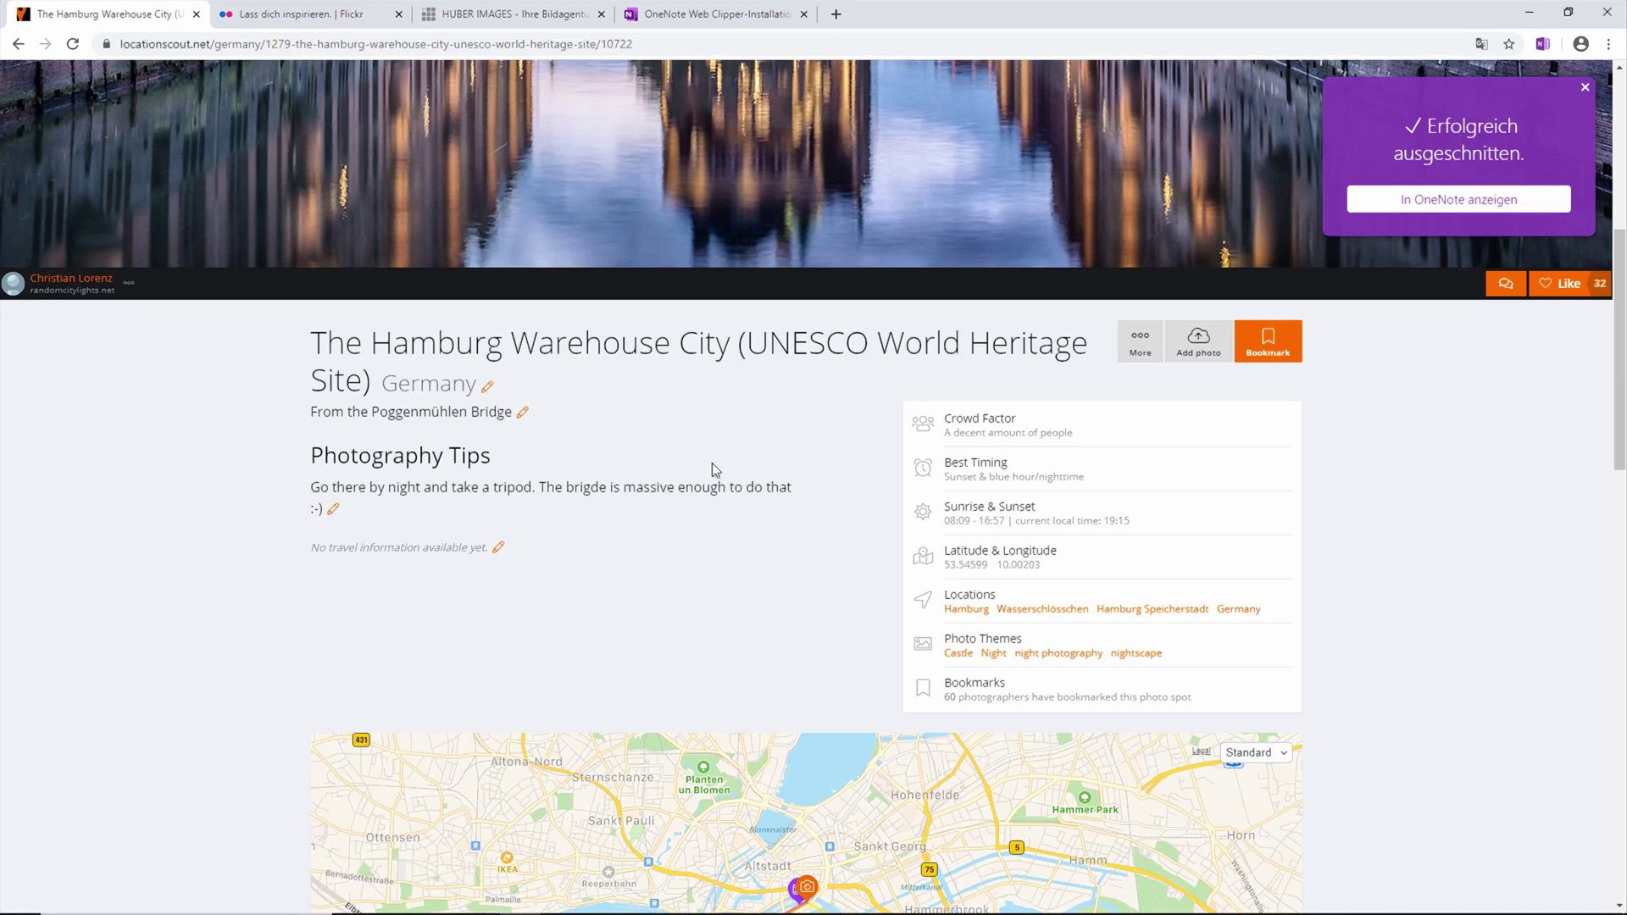
{"action": "scroll", "coordinate": [712, 463], "scroll_direction": "down", "scroll_amount": 5}
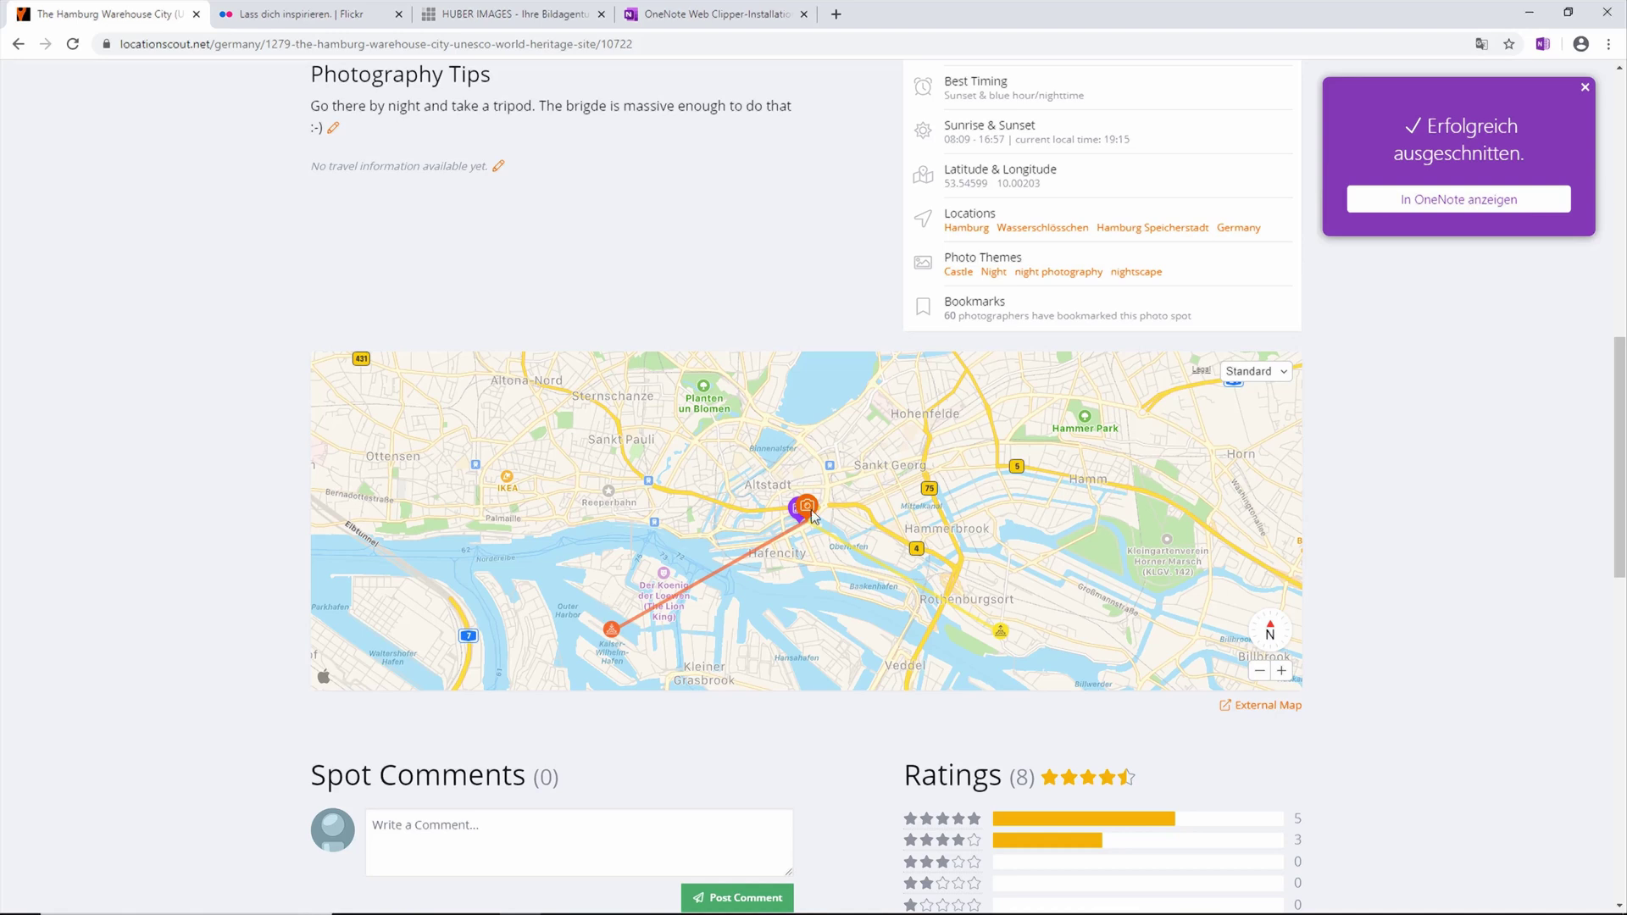
{"action": "scroll", "coordinate": [1019, 509], "scroll_direction": "up", "scroll_amount": 3}
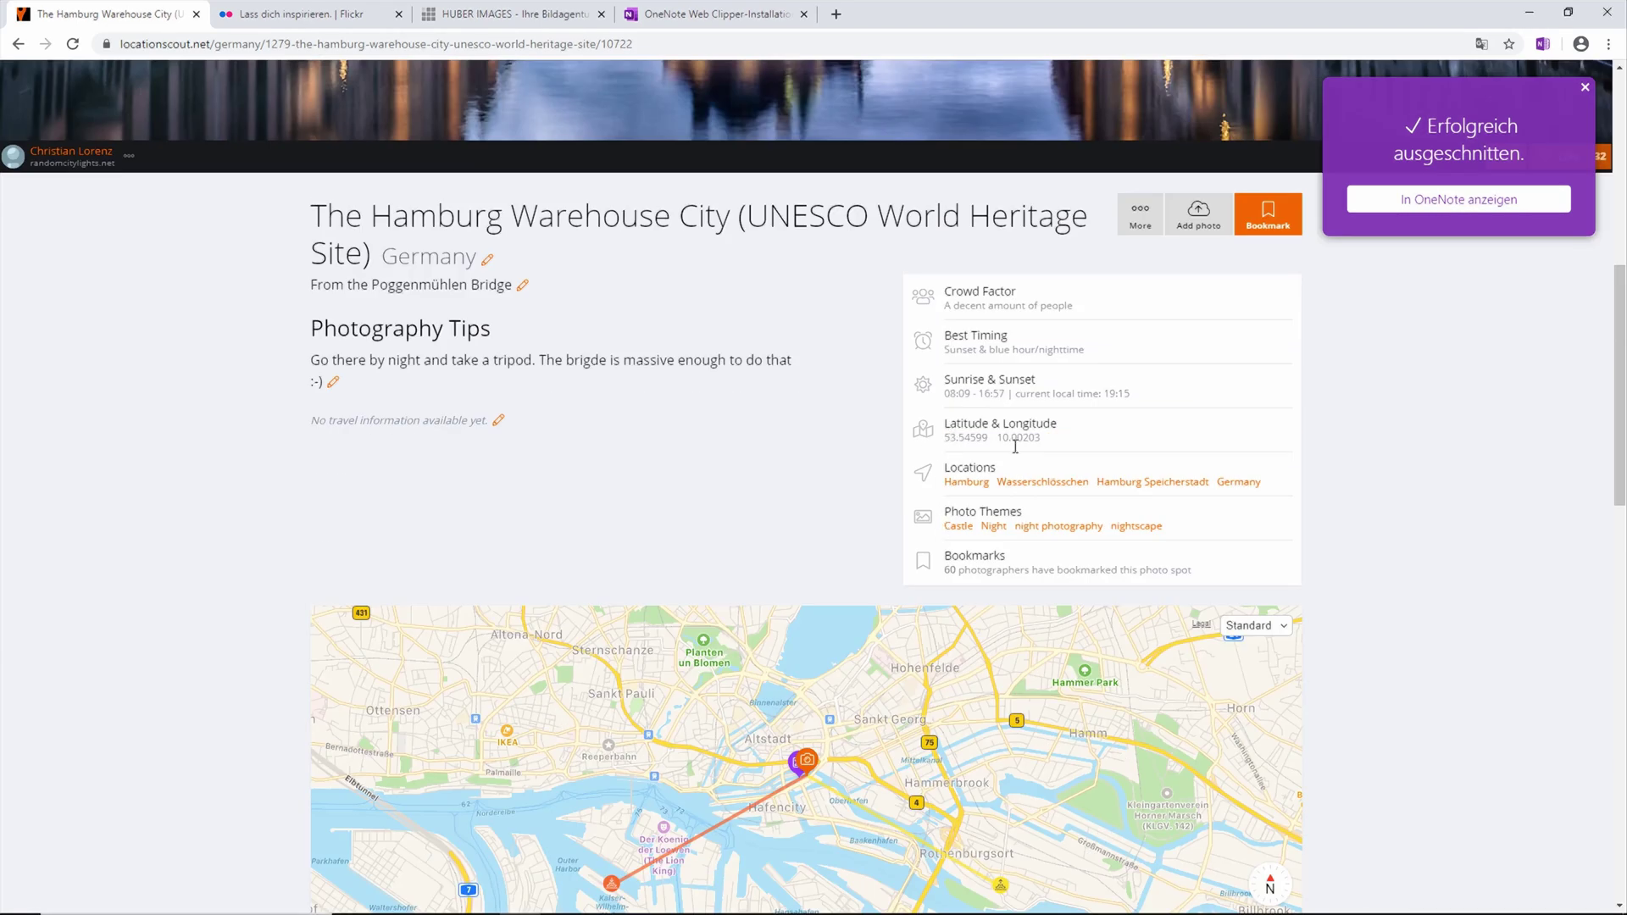
{"action": "left_click_drag", "start_coordinate": [1044, 439], "coordinate": [947, 453]}
{"action": "key", "text": "ctrl+c"}
Open Google Maps in a new tab and search the pasted coordinates 53.54599 10.00203.
{"action": "key", "text": "ctrl+t"}
{"action": "type", "text": "map"}
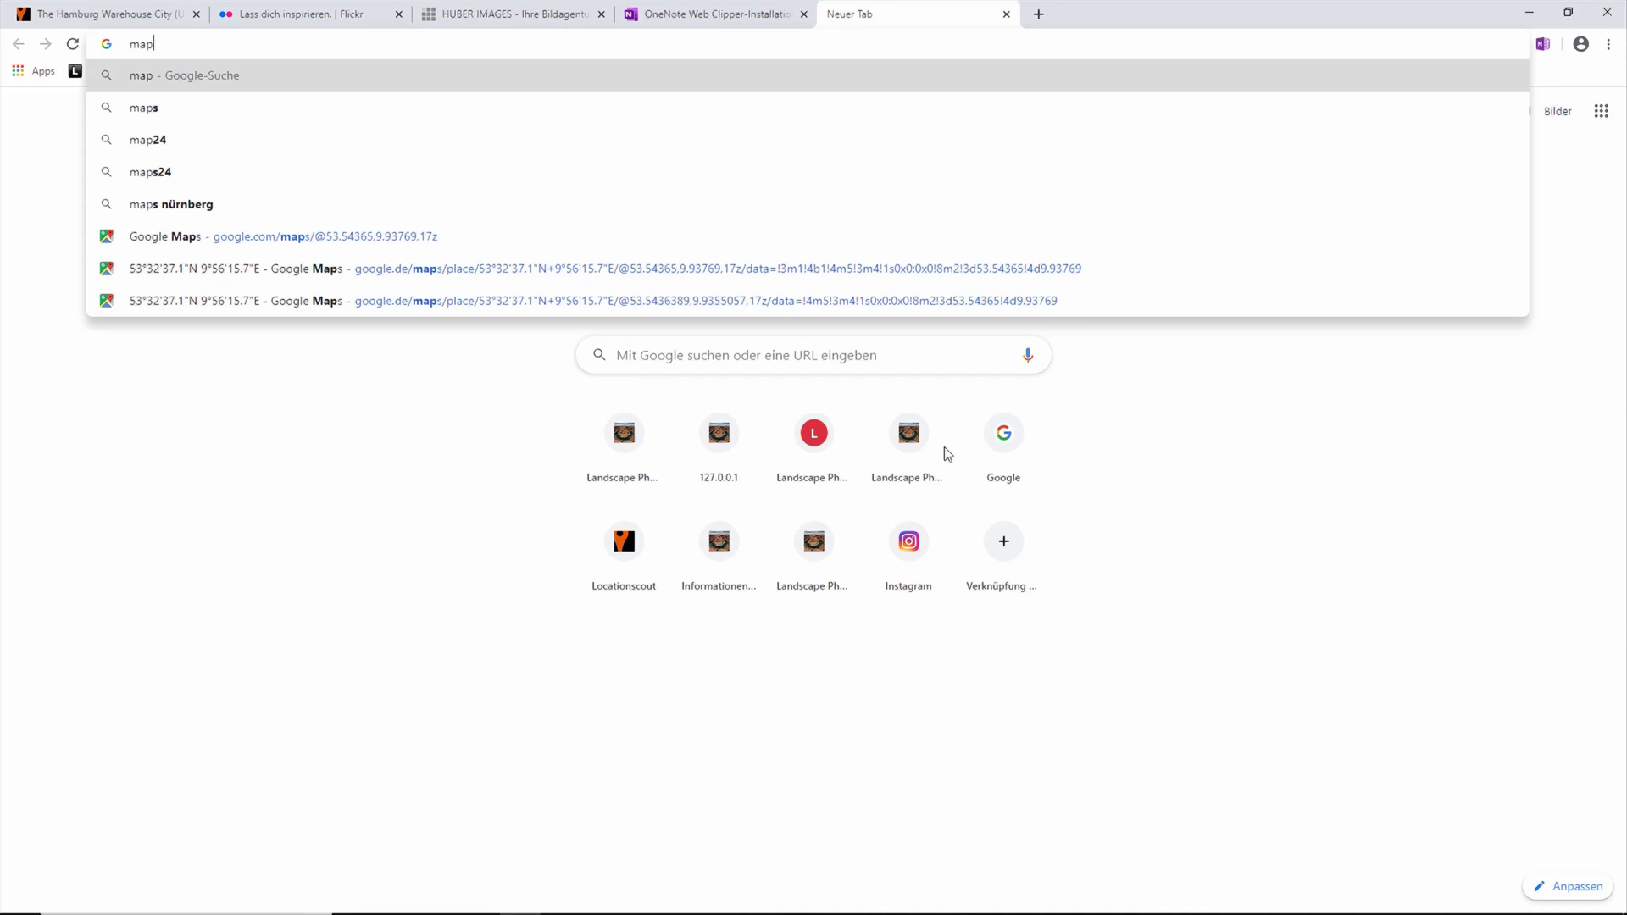
{"action": "type", "text": "s google"}
{"action": "key", "text": "Return"}
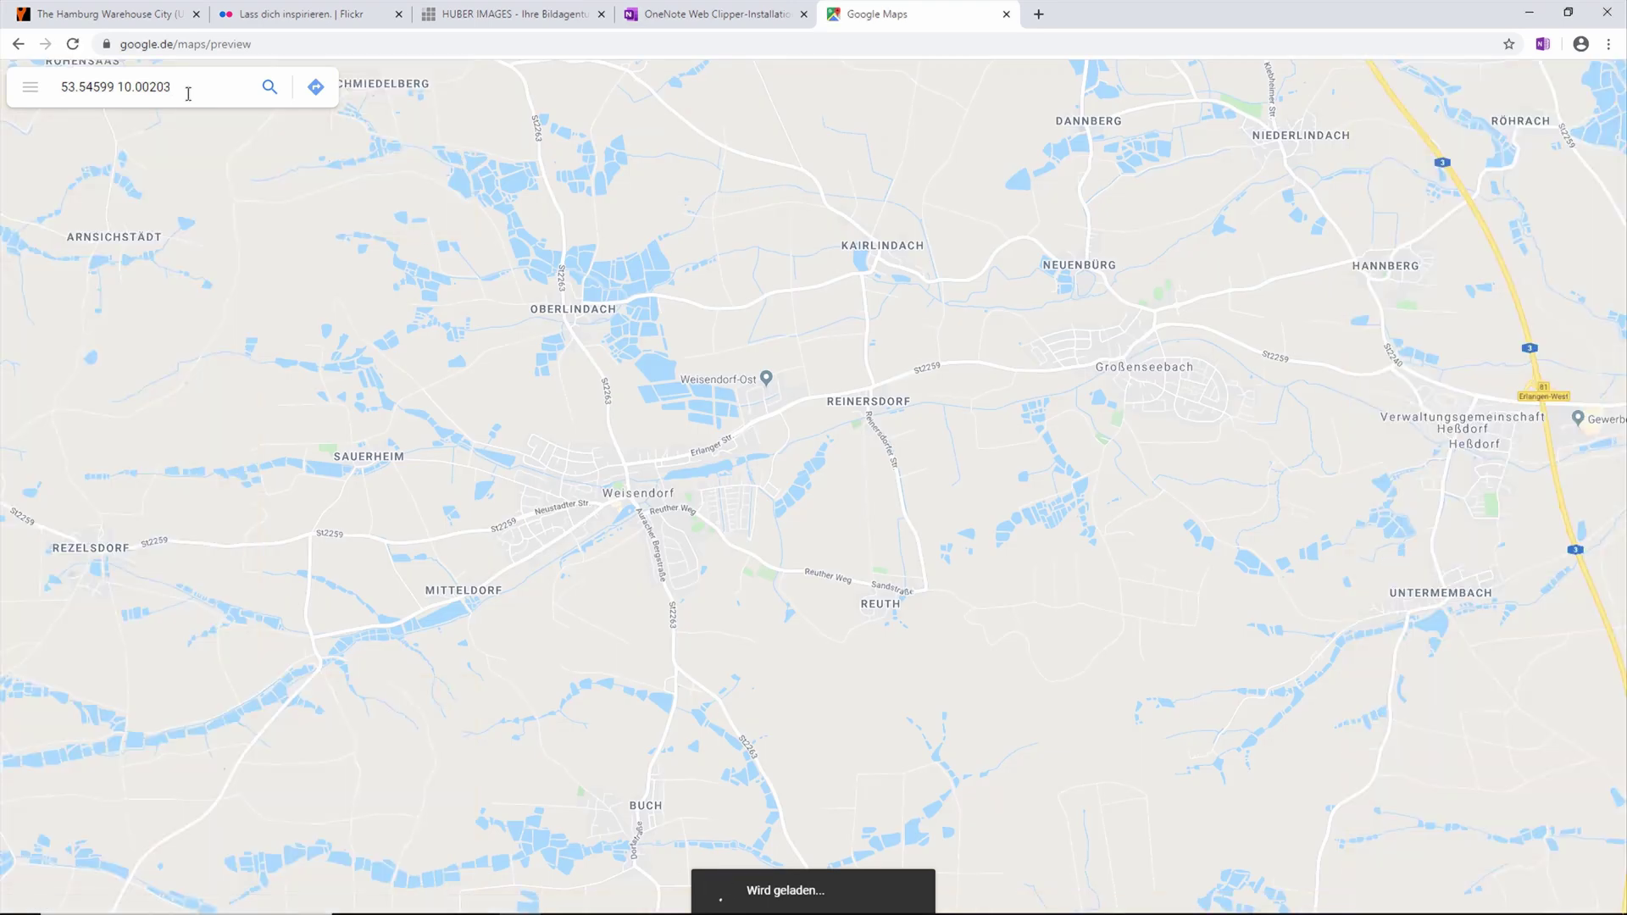
{"action": "key", "text": "Return"}
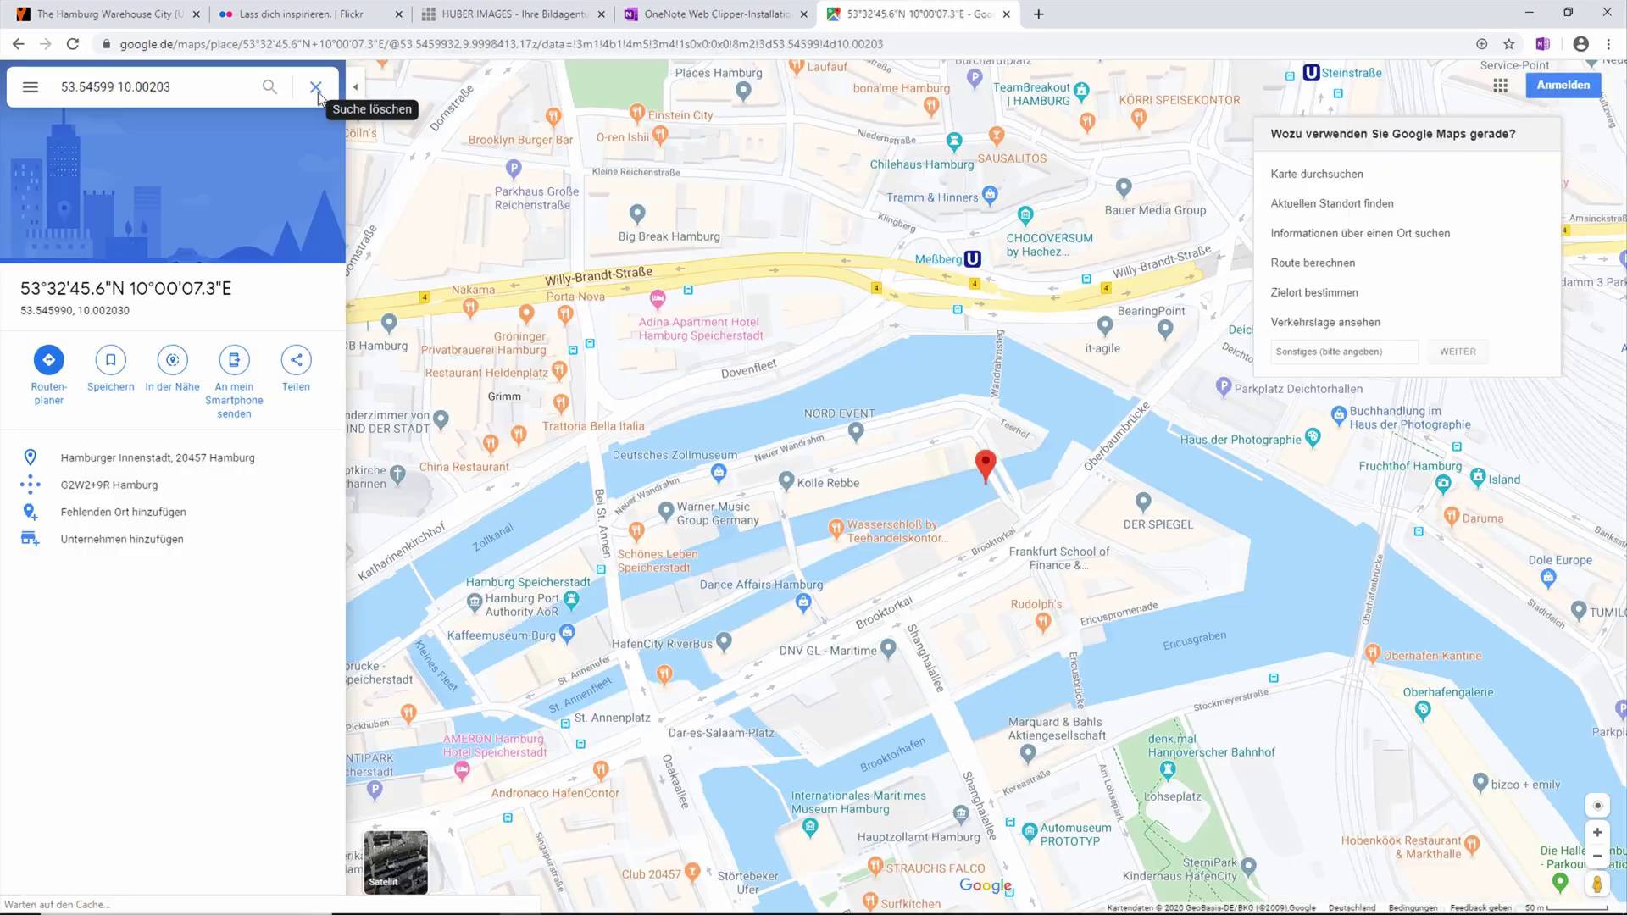
{"action": "left_click", "coordinate": [316, 87]}
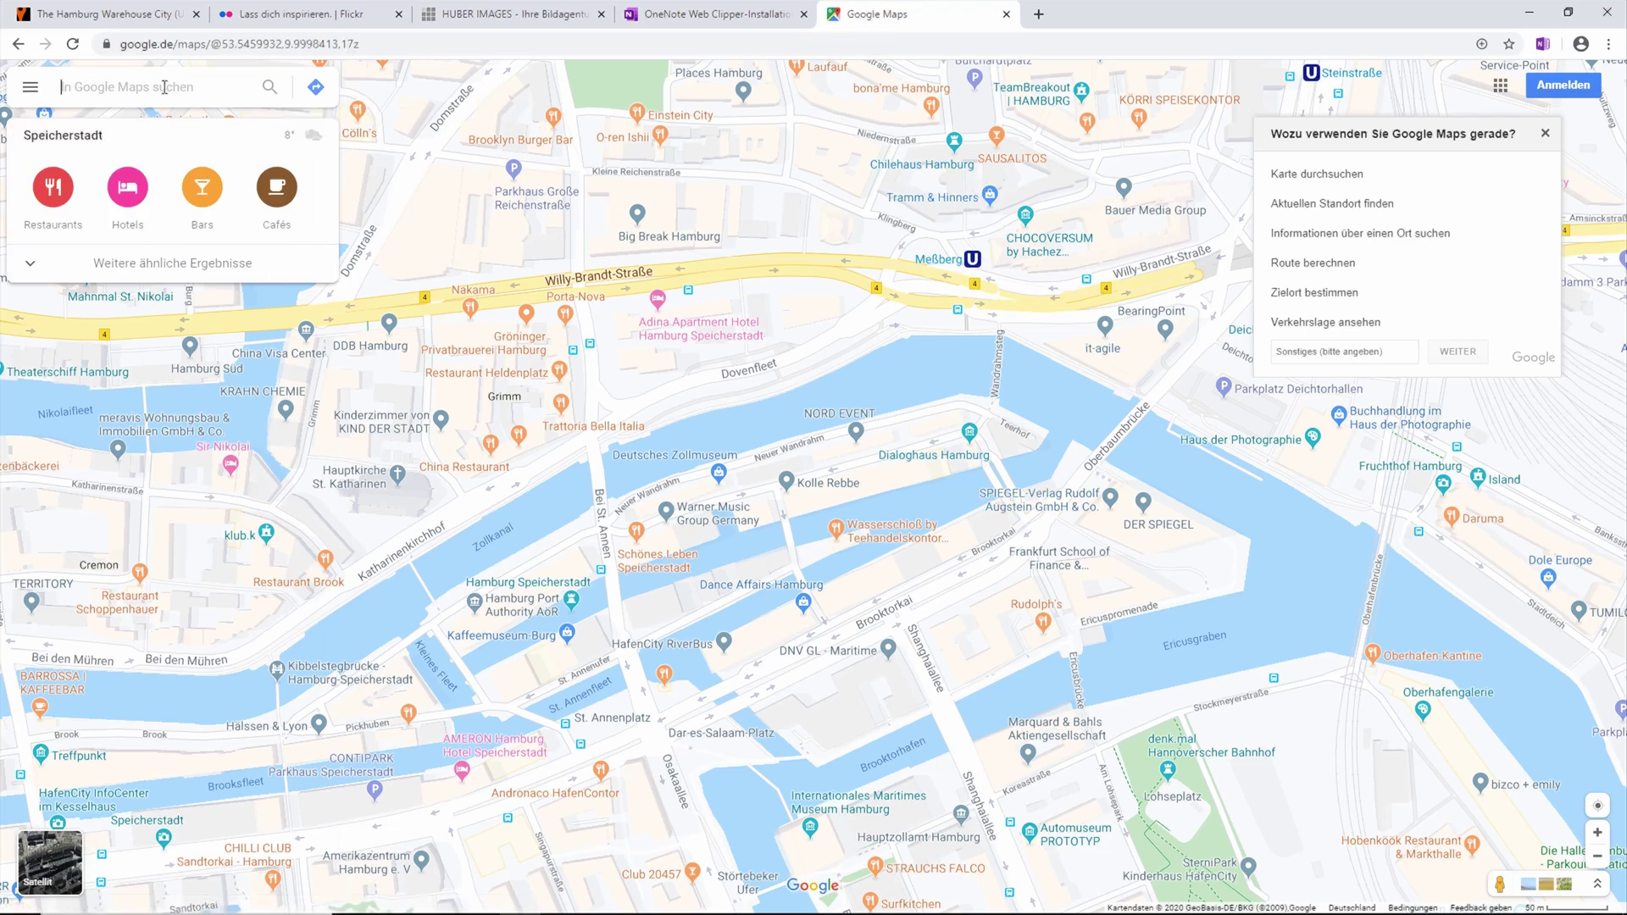
{"action": "key", "text": "ctrl+v"}
{"action": "key", "text": "Return"}
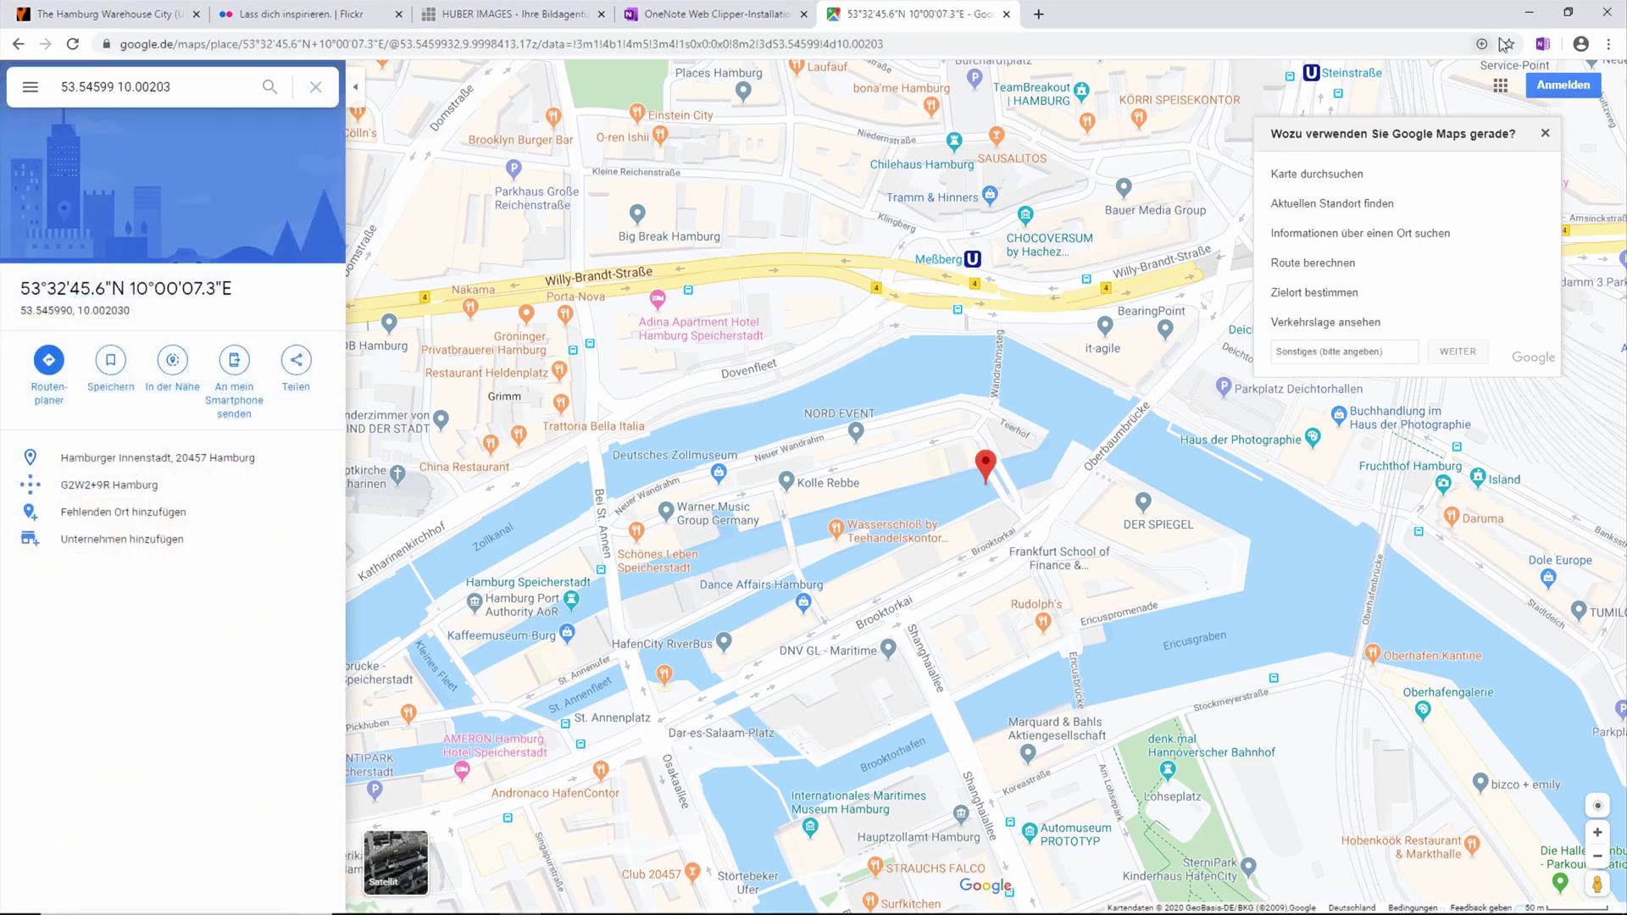
Clip the Google Maps page for 53°32'45.6"N 10°00'07.3"E to Locations as a Lesezeichen.
{"action": "left_click", "coordinate": [1542, 45]}
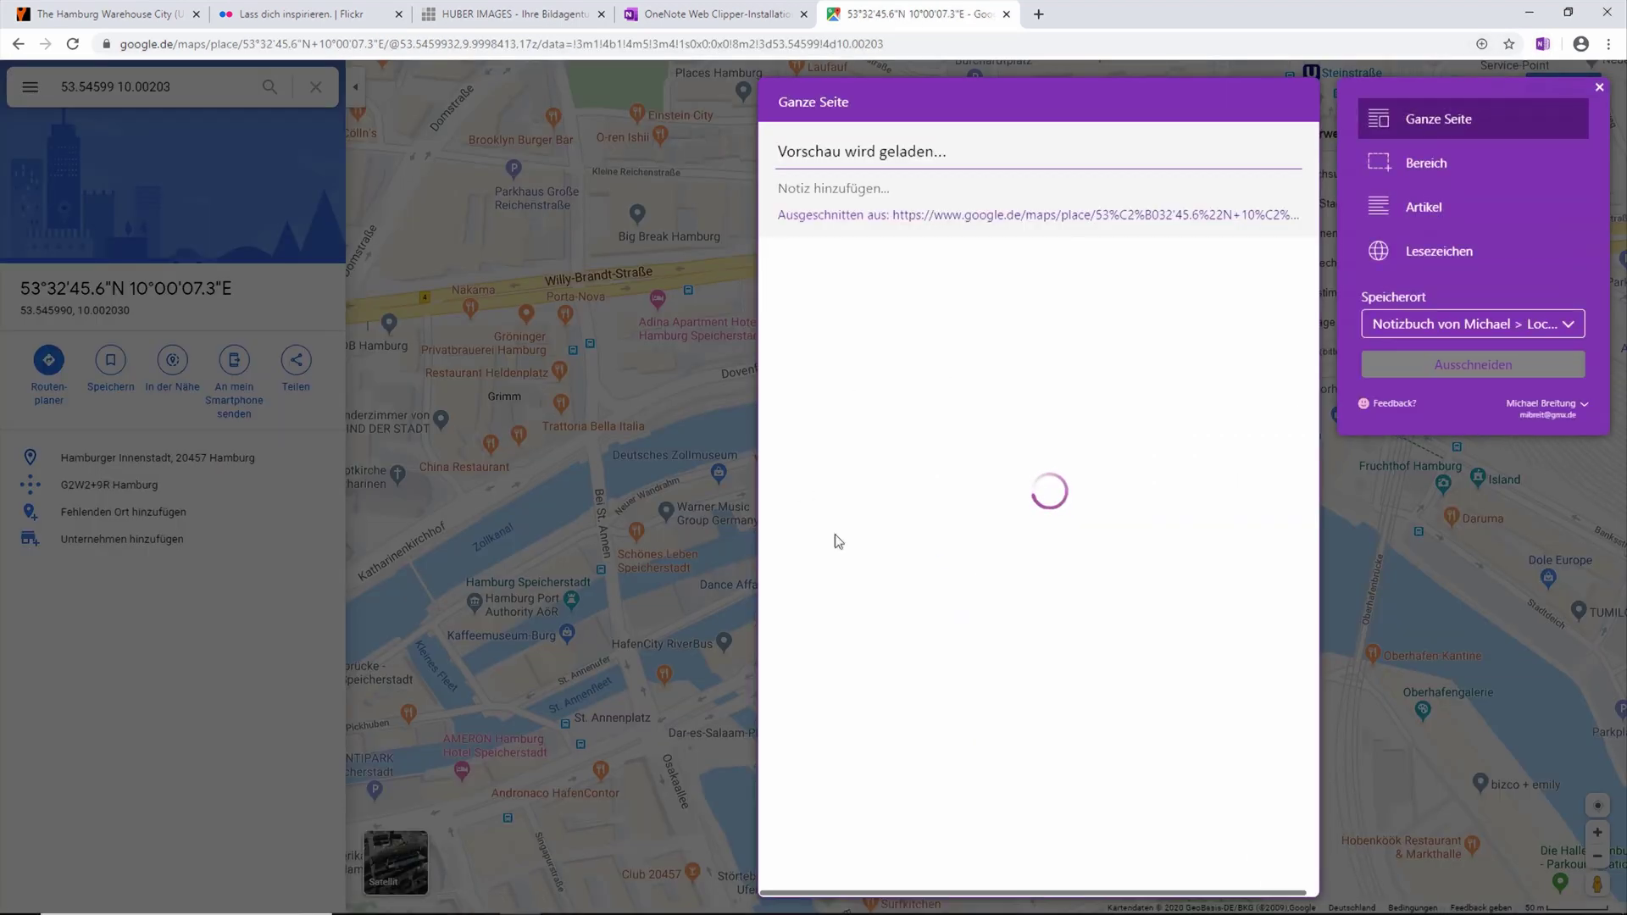
{"action": "left_click", "coordinate": [1381, 251]}
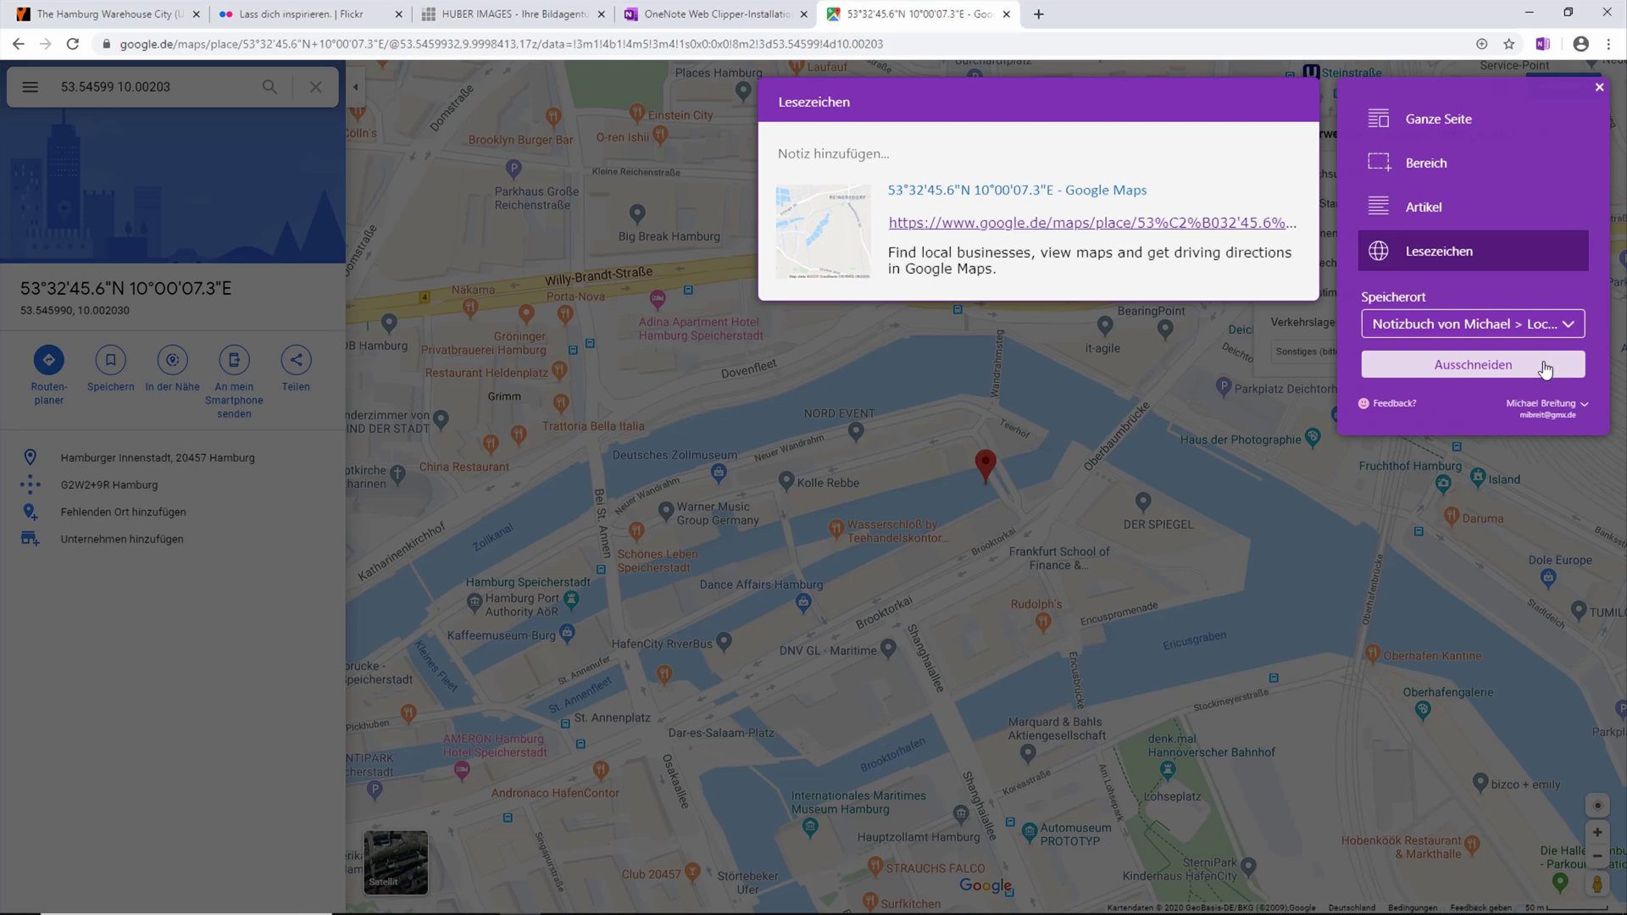
{"action": "left_click", "coordinate": [1544, 366]}
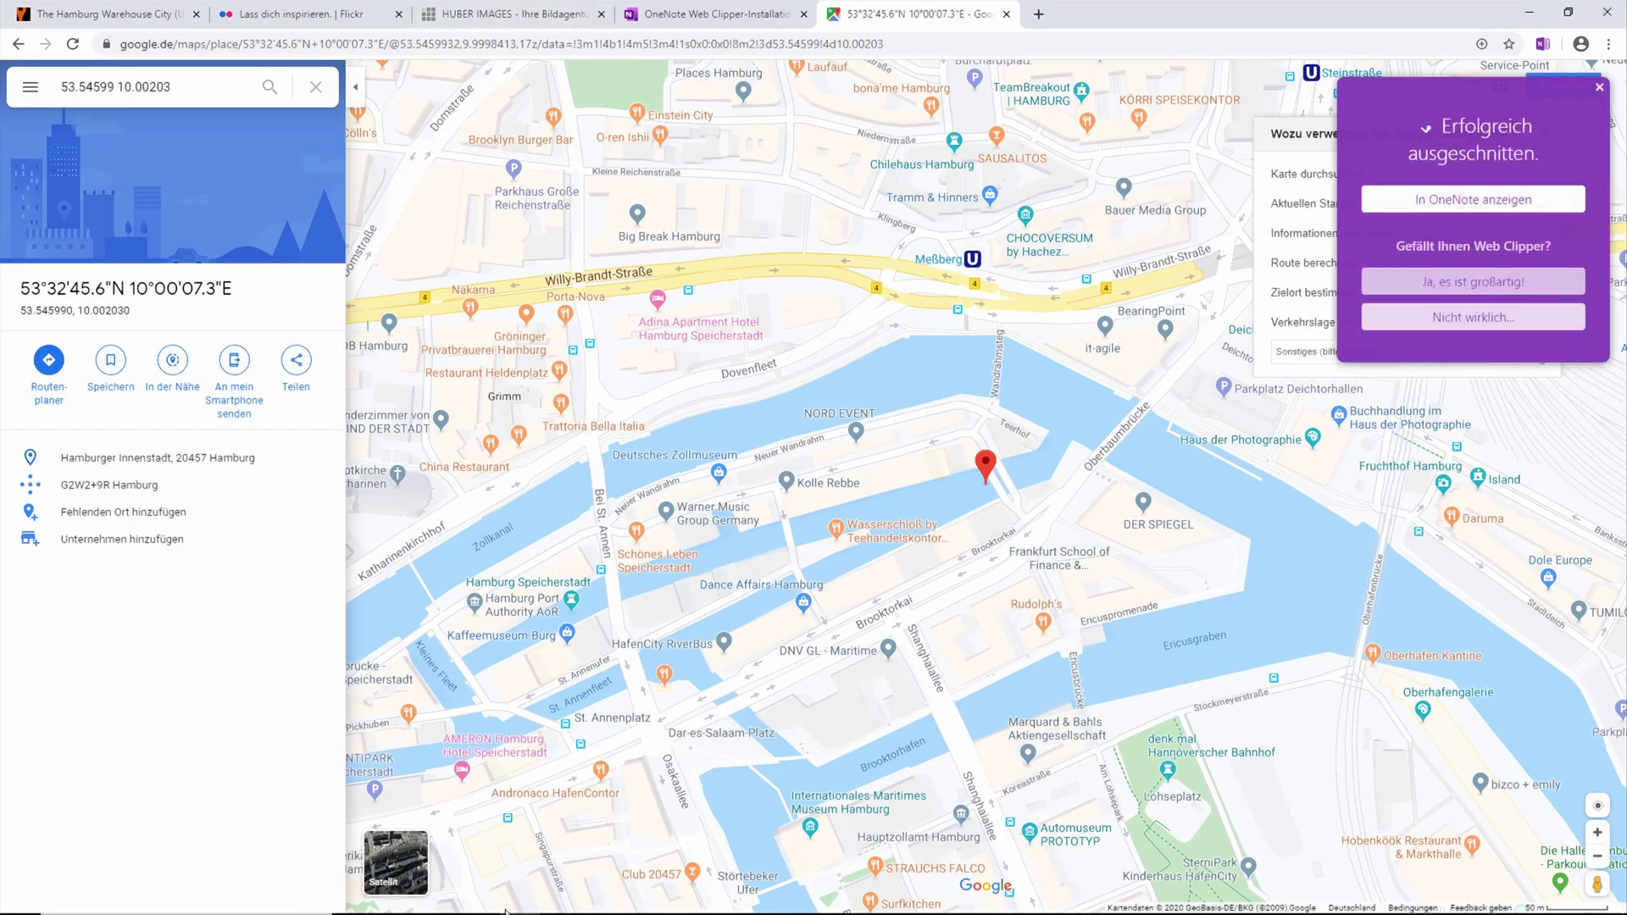
Lower the photo clip and paste the cut Google Maps link block above it on Warehouse City page.
{"action": "left_click", "coordinate": [686, 899]}
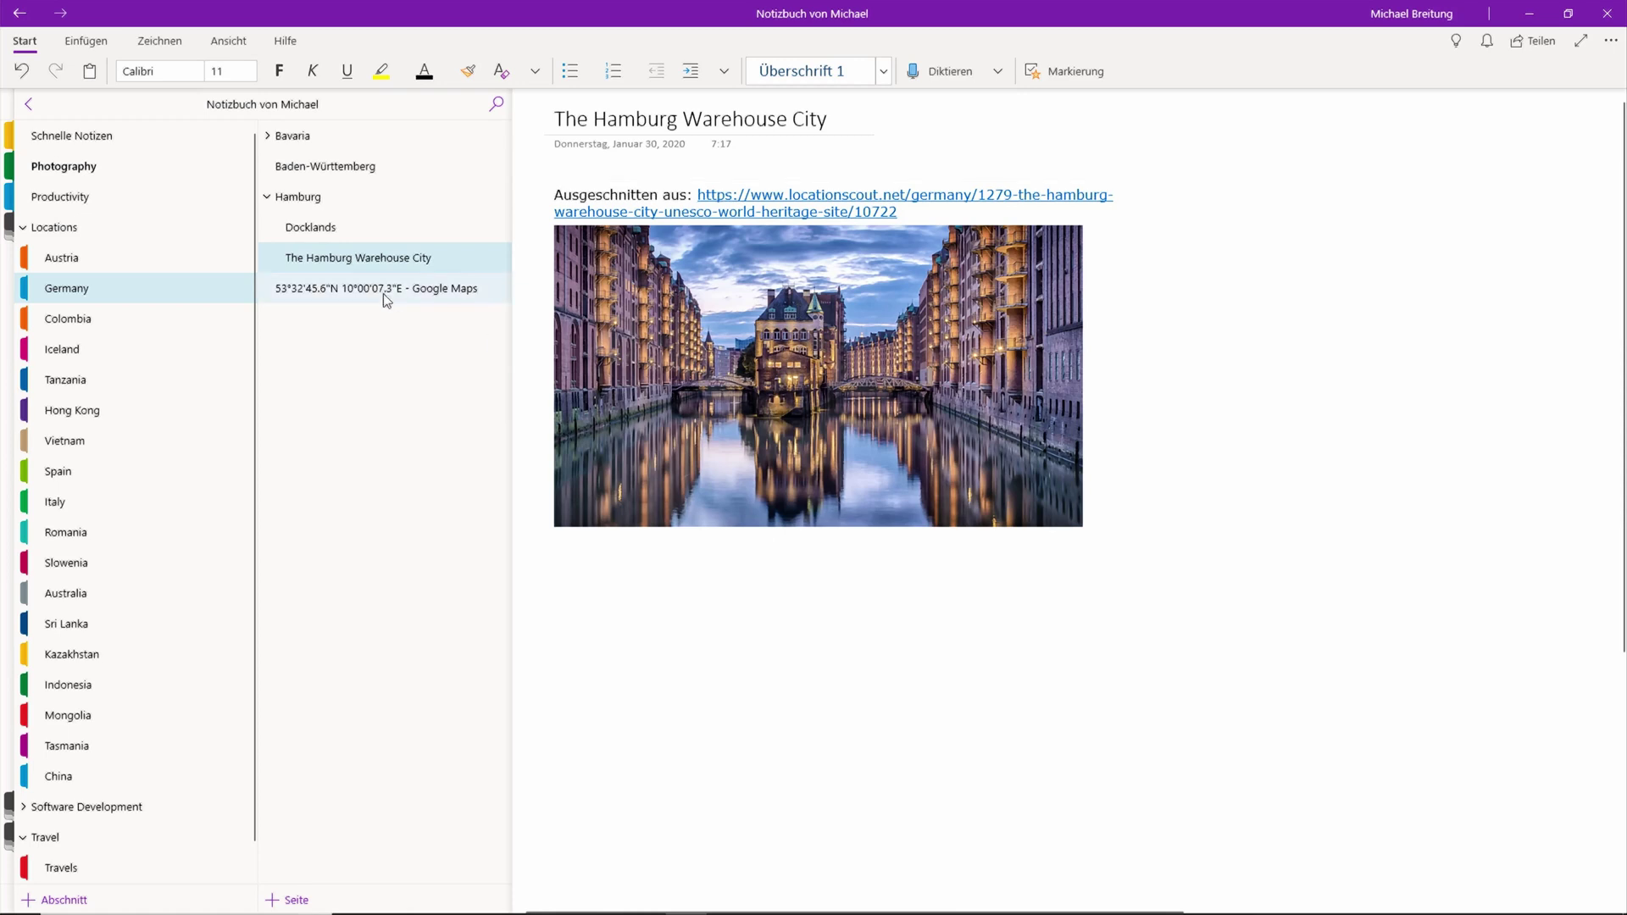
{"action": "left_click_drag", "start_coordinate": [803, 178], "coordinate": [804, 449]}
{"action": "left_click", "coordinate": [364, 288]}
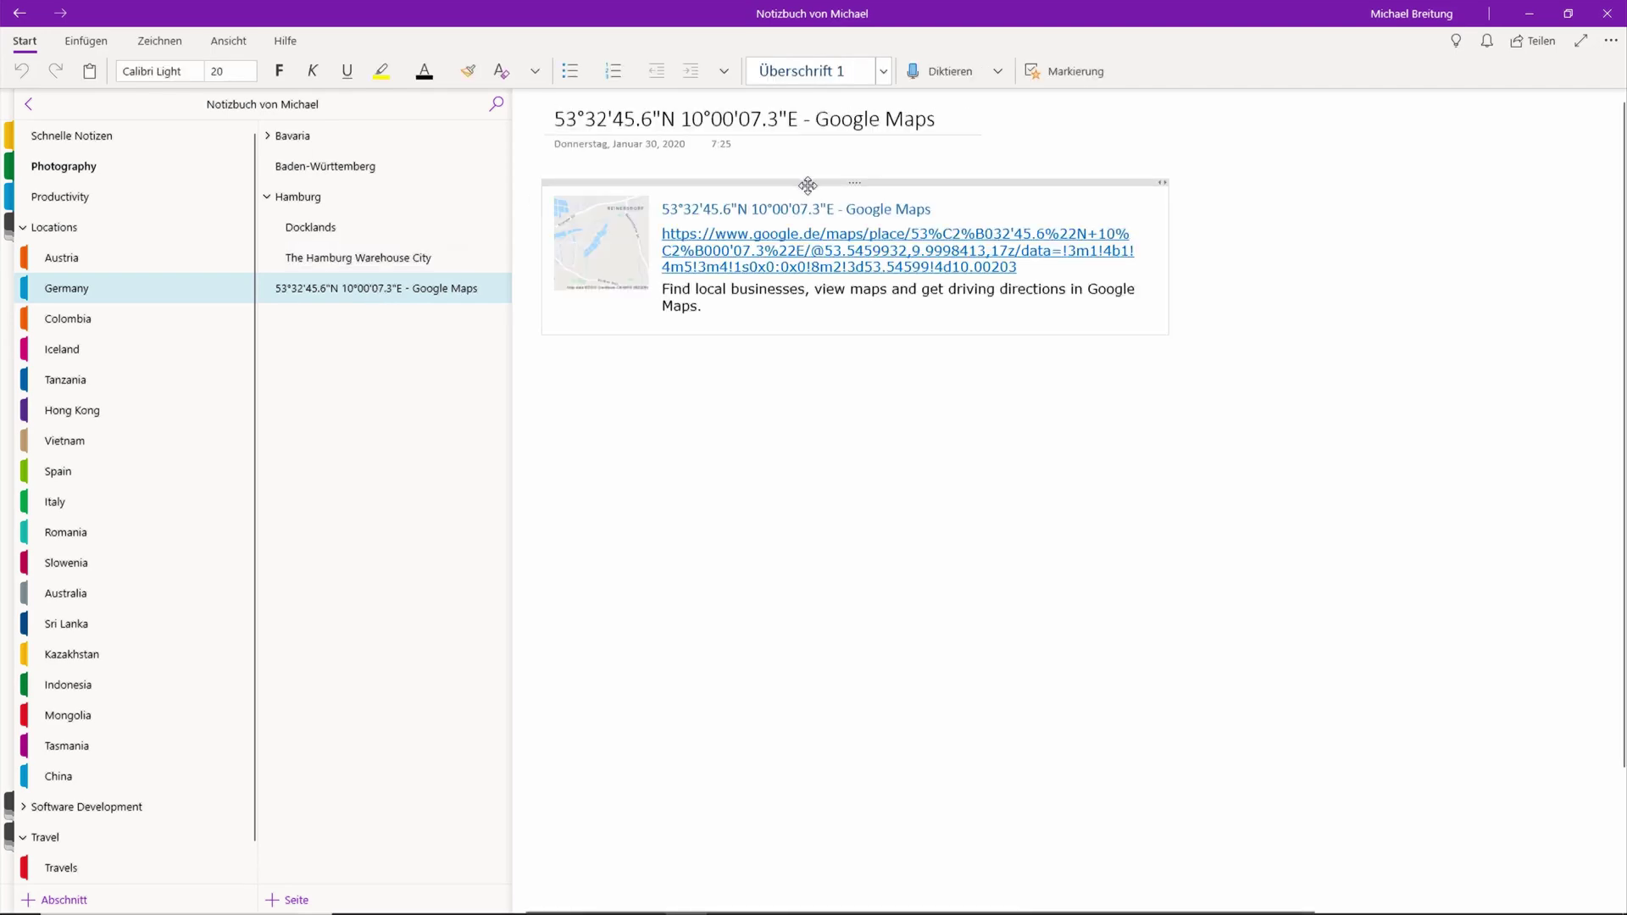
{"action": "right_click", "coordinate": [811, 184]}
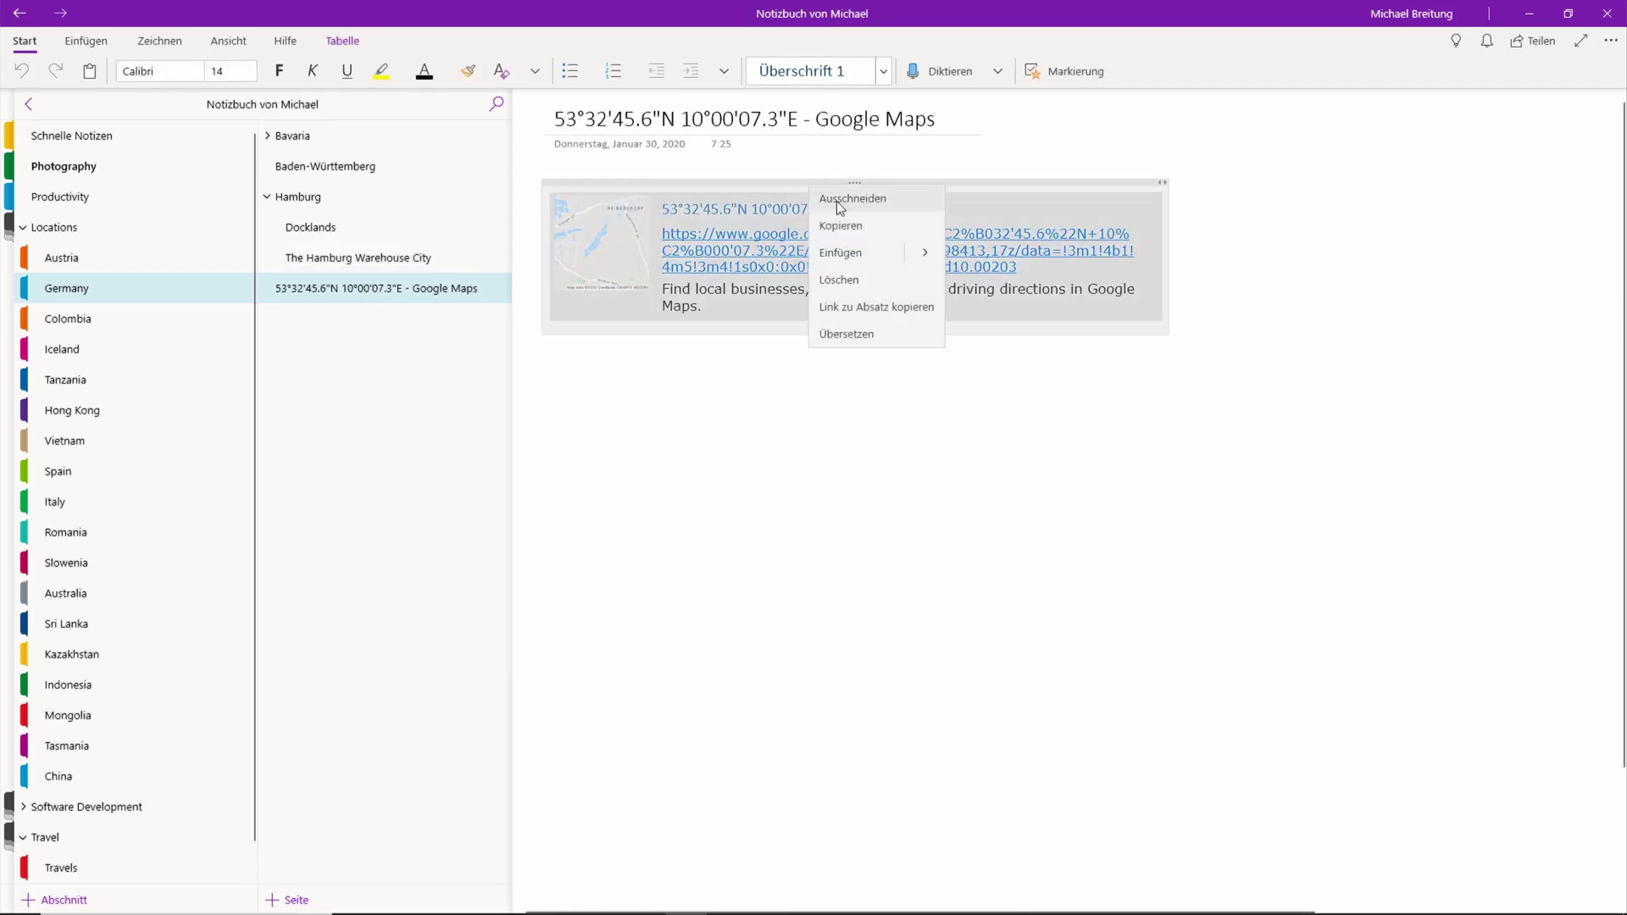
{"action": "left_click", "coordinate": [837, 200]}
{"action": "left_click", "coordinate": [373, 259]}
{"action": "left_click", "coordinate": [565, 264]}
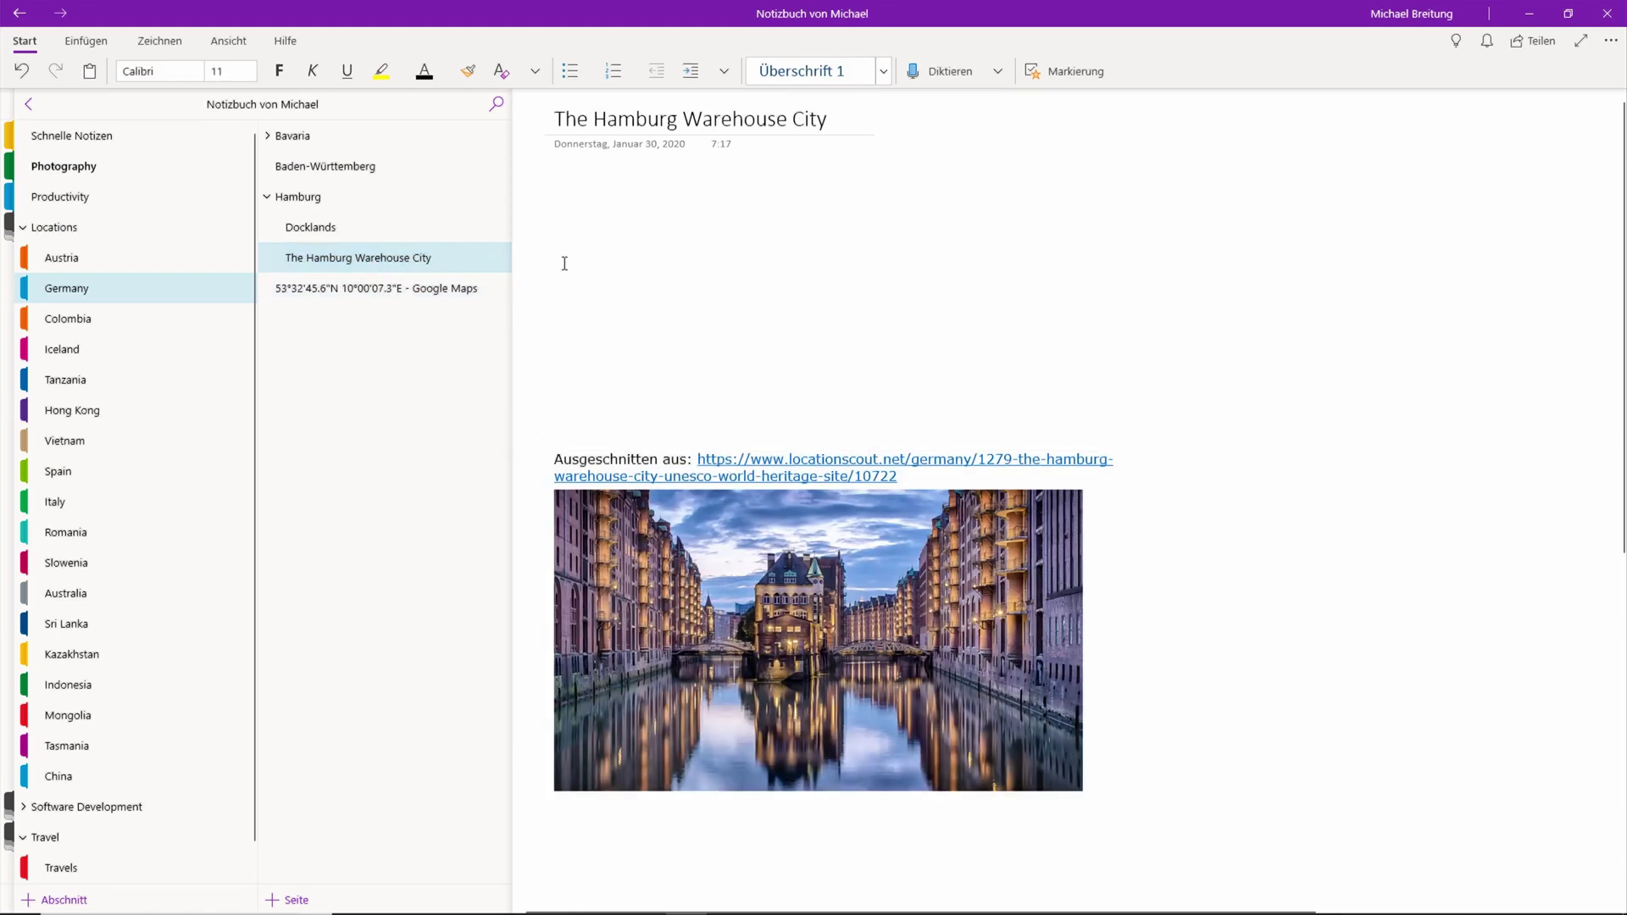
{"action": "right_click", "coordinate": [564, 263]}
{"action": "left_click", "coordinate": [596, 327]}
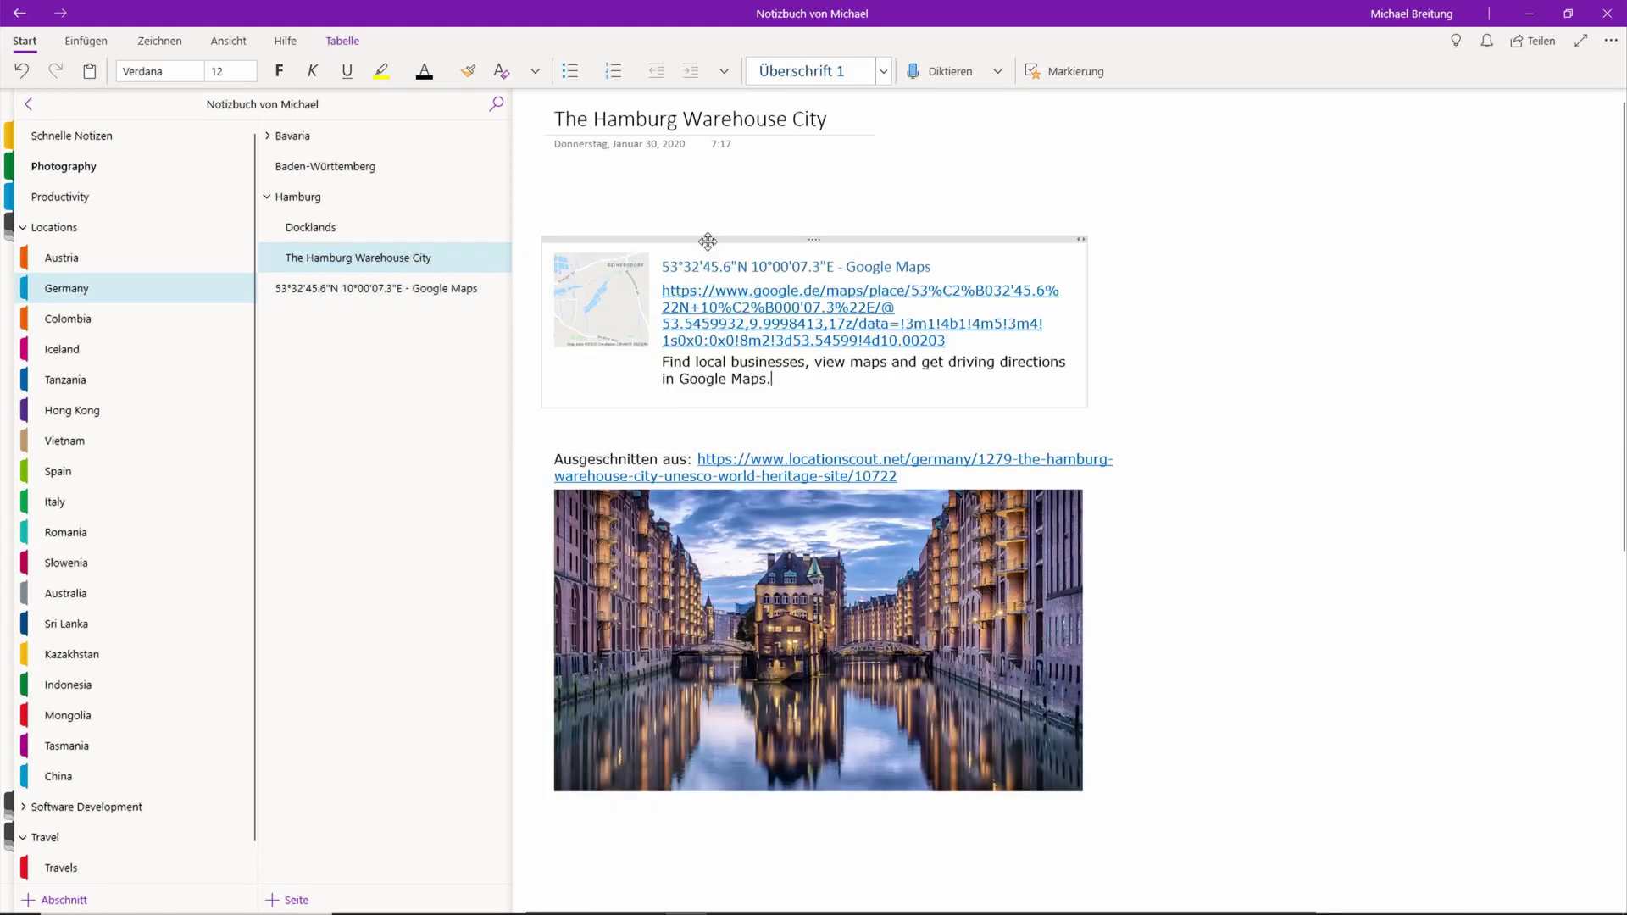
Check the Docklands coordinate line, then delete the emptied Google Maps page with Seite löschen.
{"action": "left_click", "coordinate": [329, 226]}
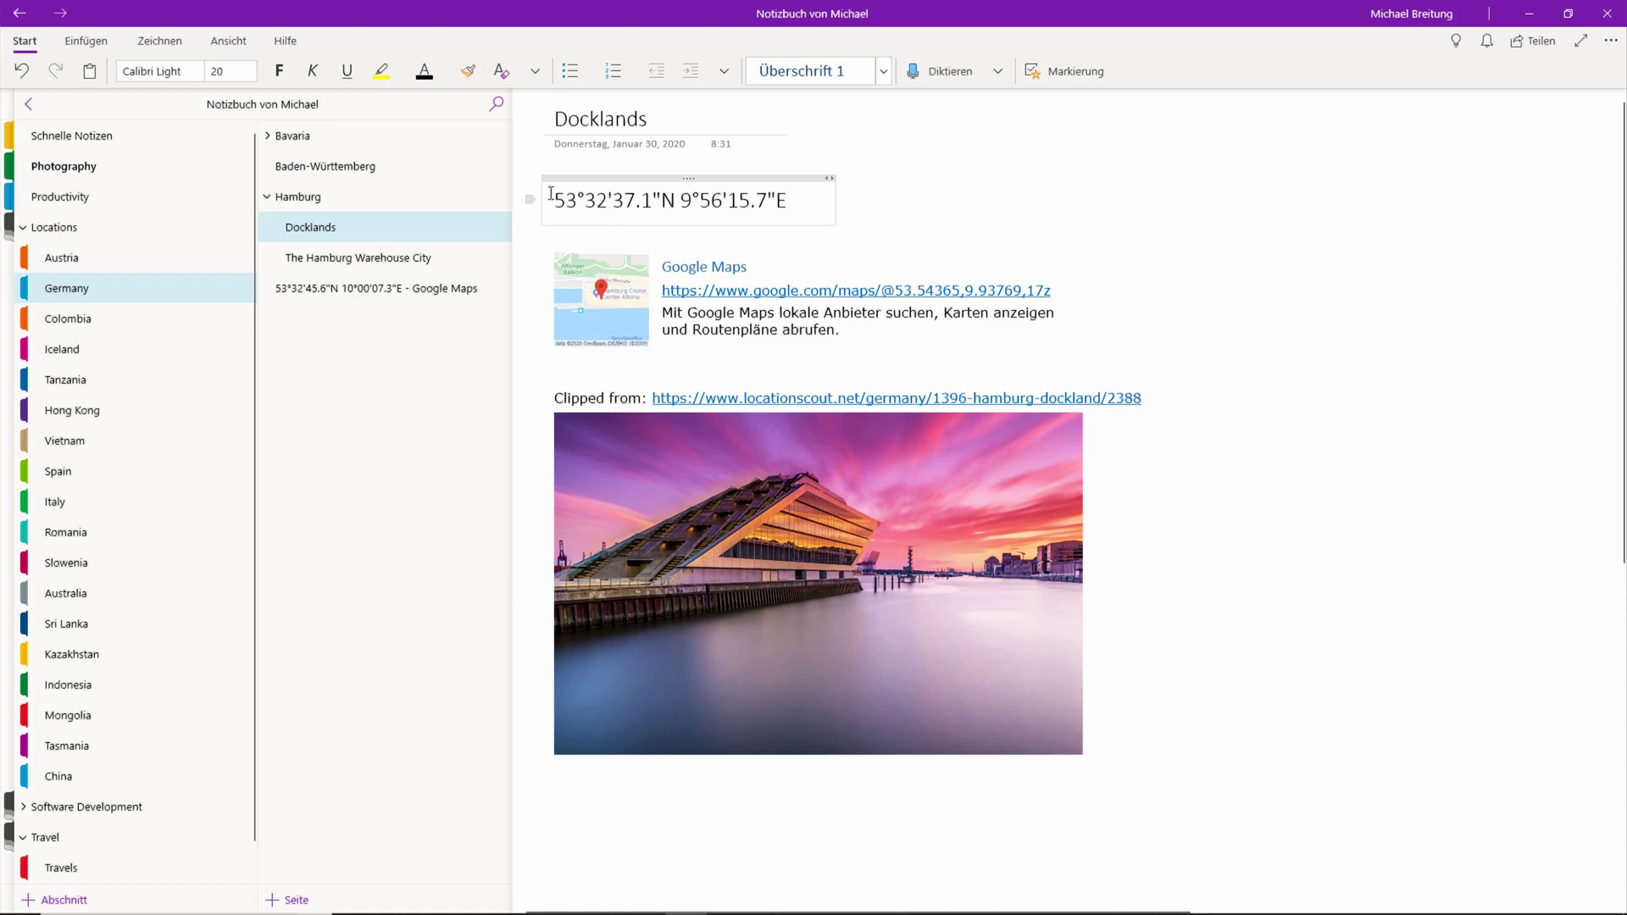
{"action": "left_click_drag", "start_coordinate": [552, 200], "coordinate": [794, 200]}
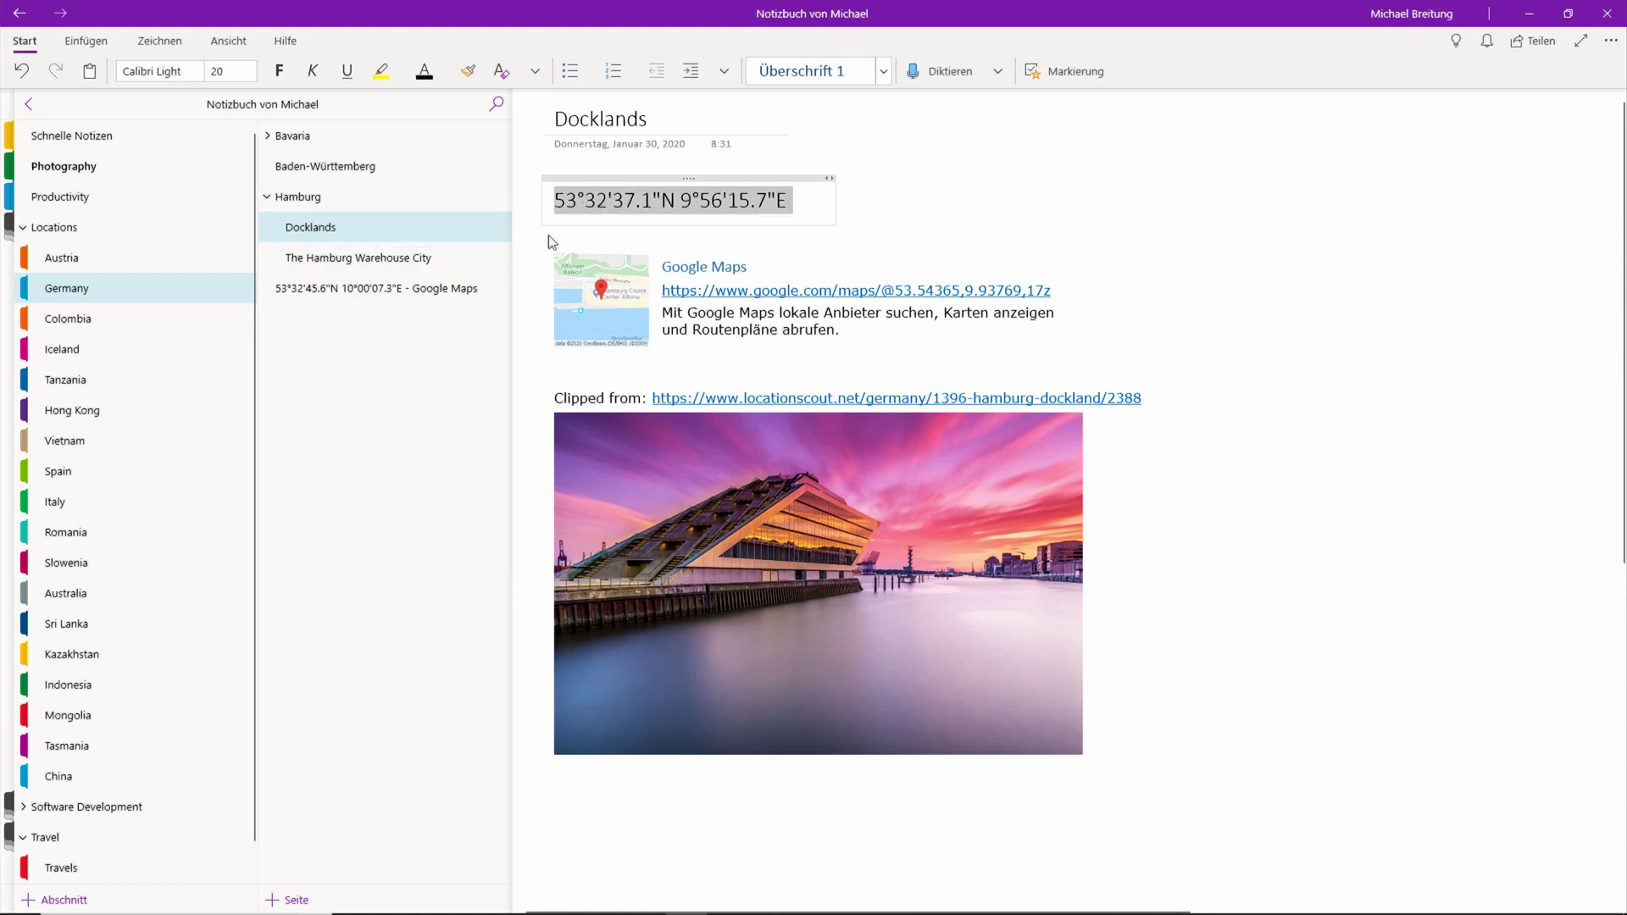
{"action": "left_click", "coordinate": [411, 262]}
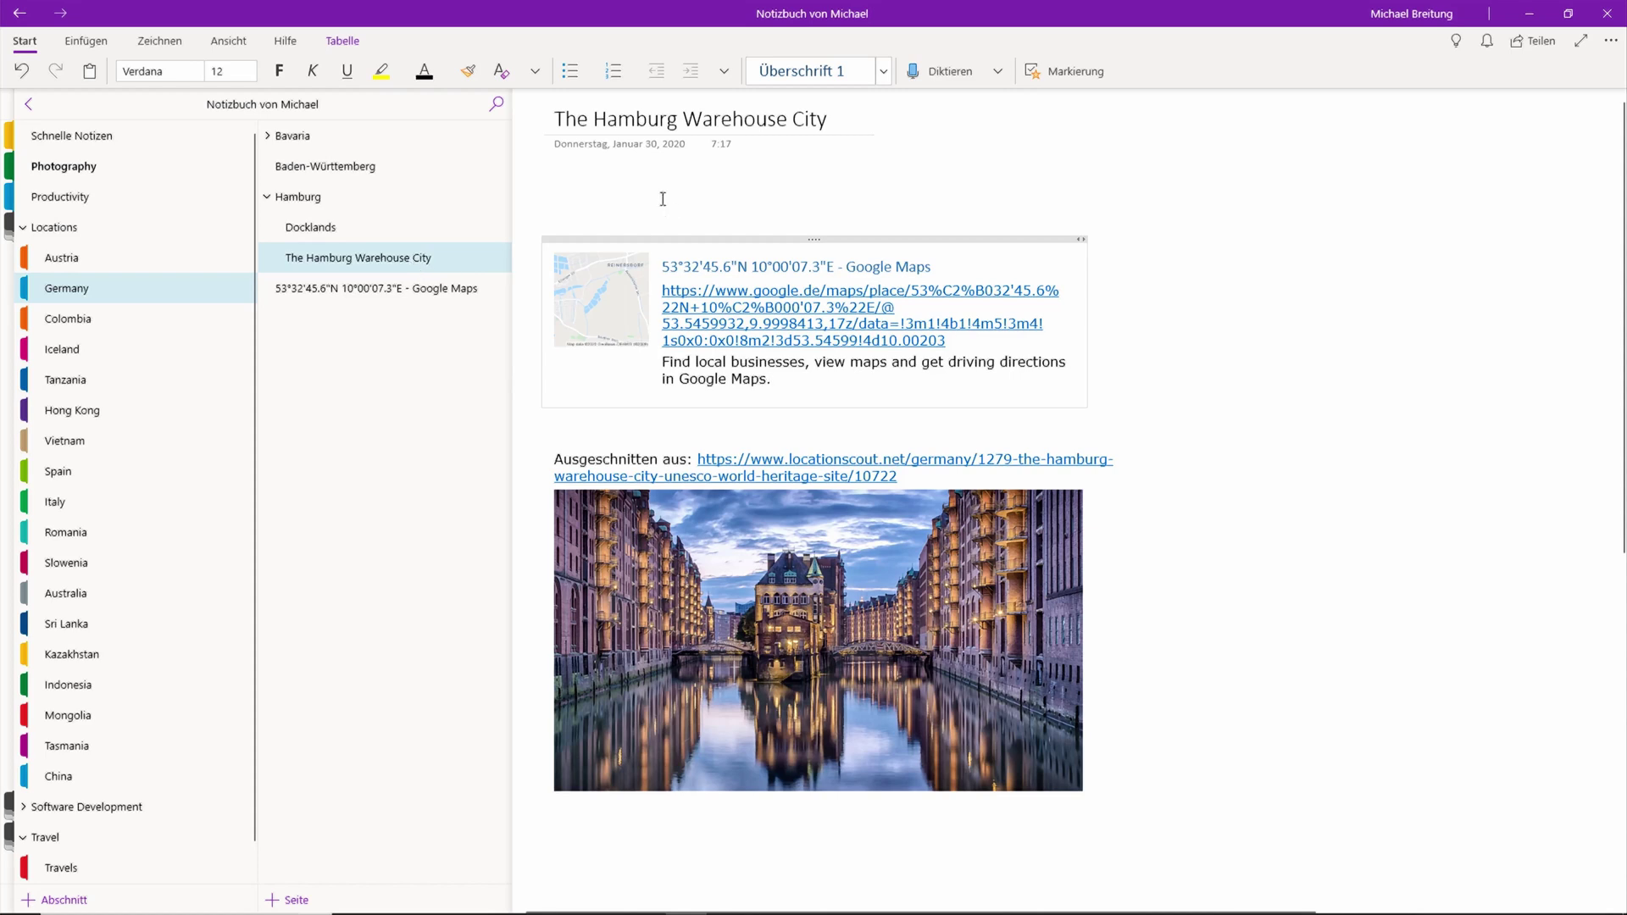
{"action": "left_click", "coordinate": [435, 291]}
{"action": "right_click", "coordinate": [435, 292]}
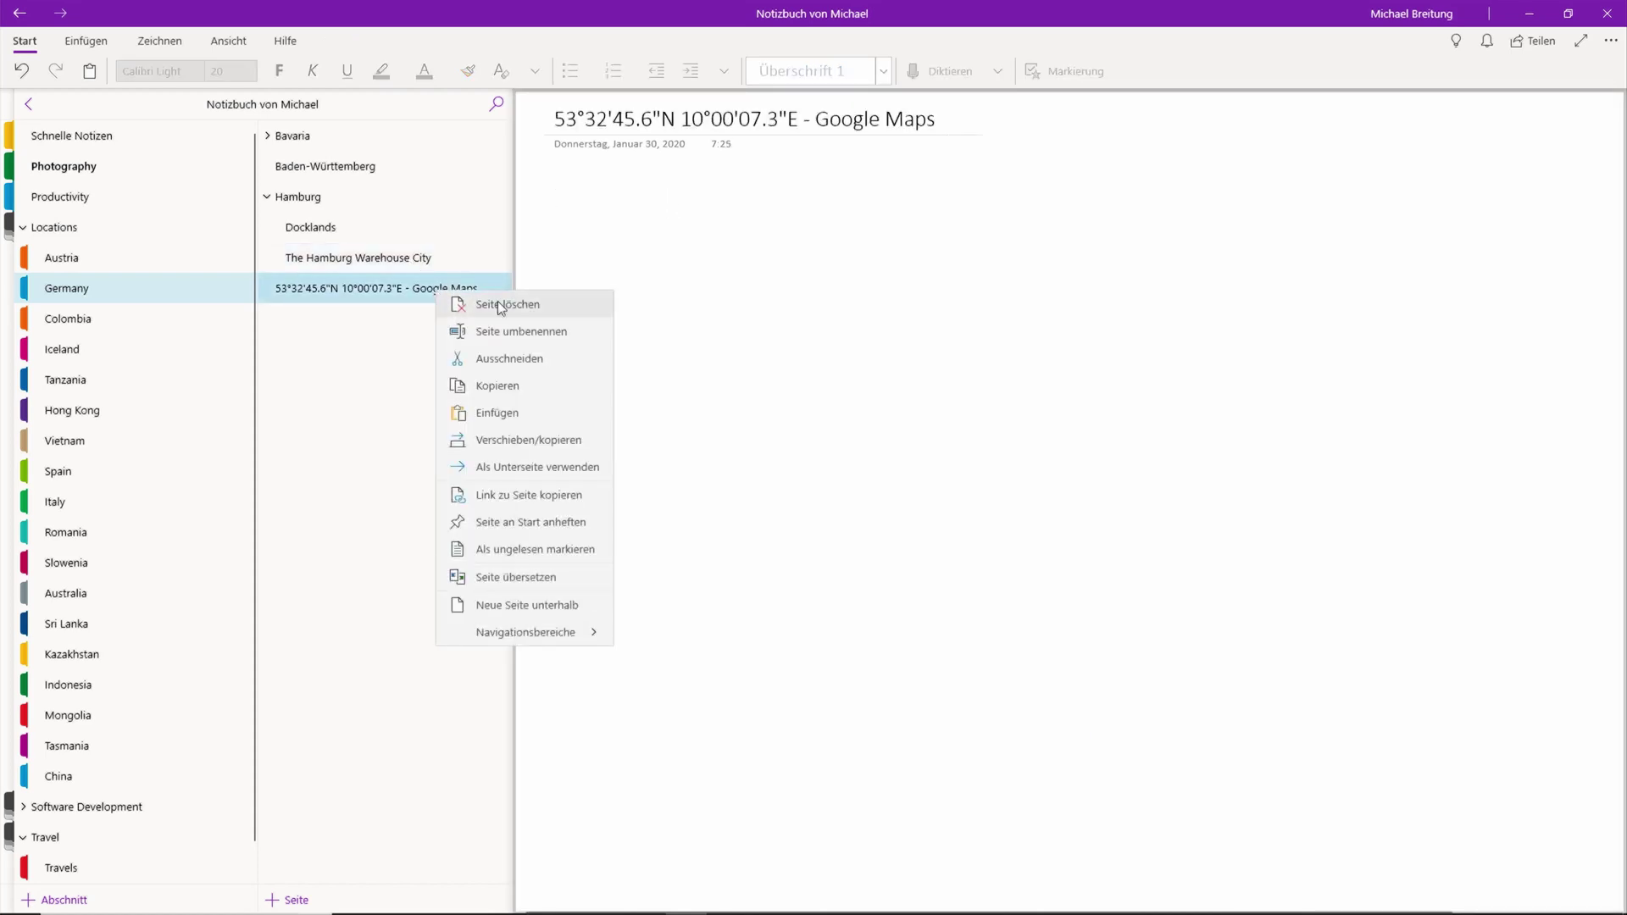
{"action": "left_click", "coordinate": [498, 303]}
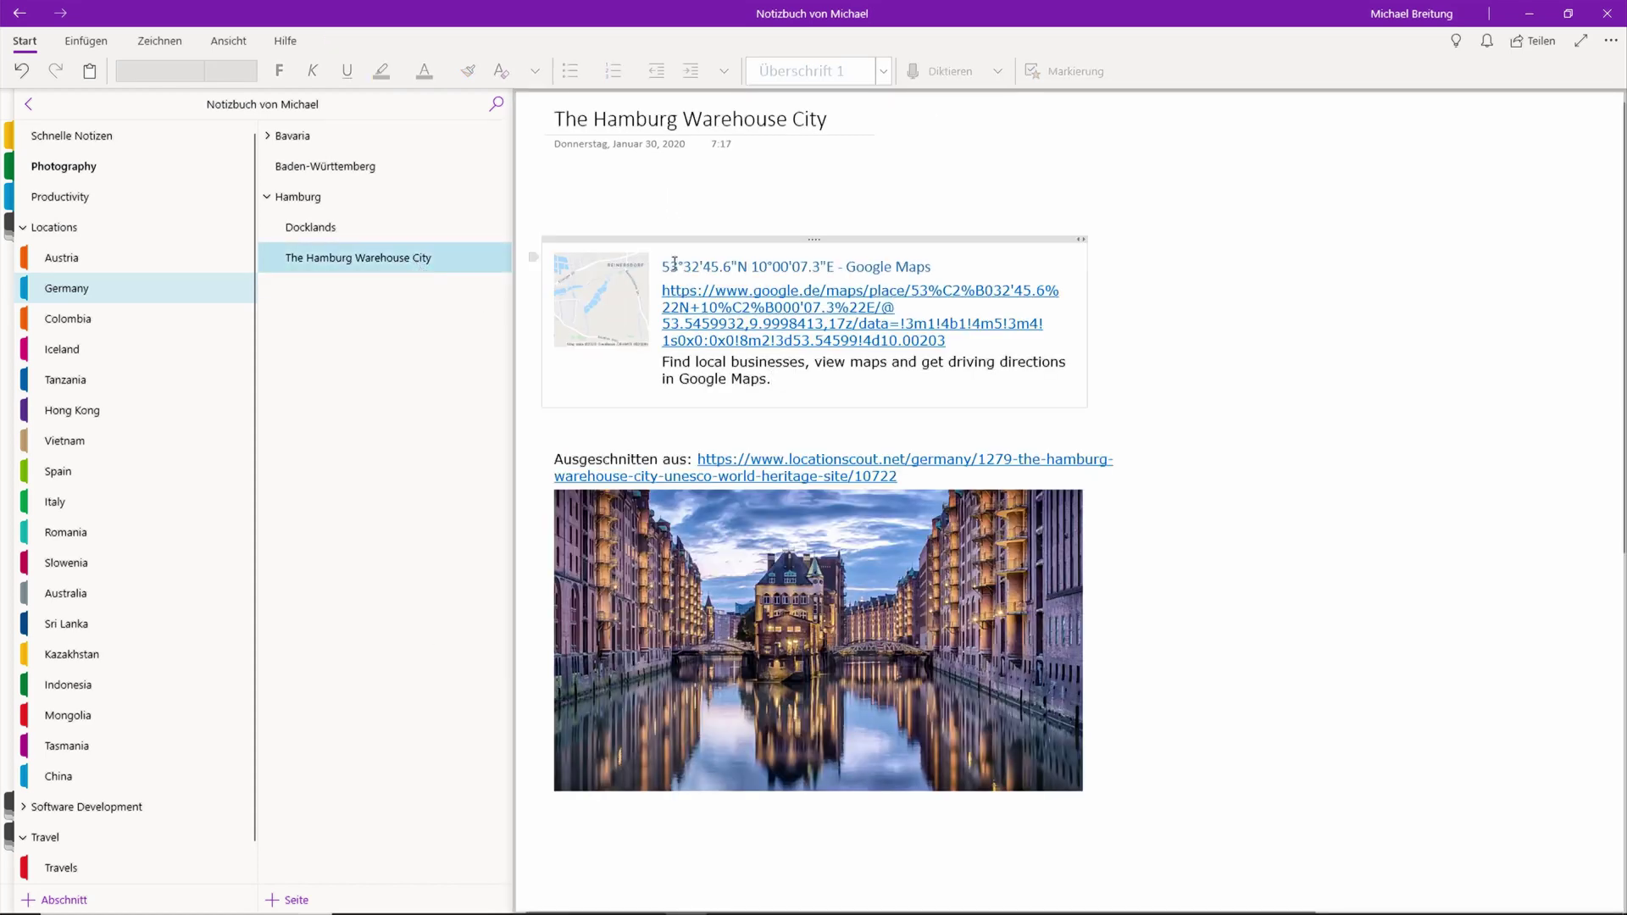
Open the page's Google Maps link and copy the coordinates 53°32'45.6"N 10°00'07.3"E from the search box.
{"action": "left_click", "coordinate": [778, 315]}
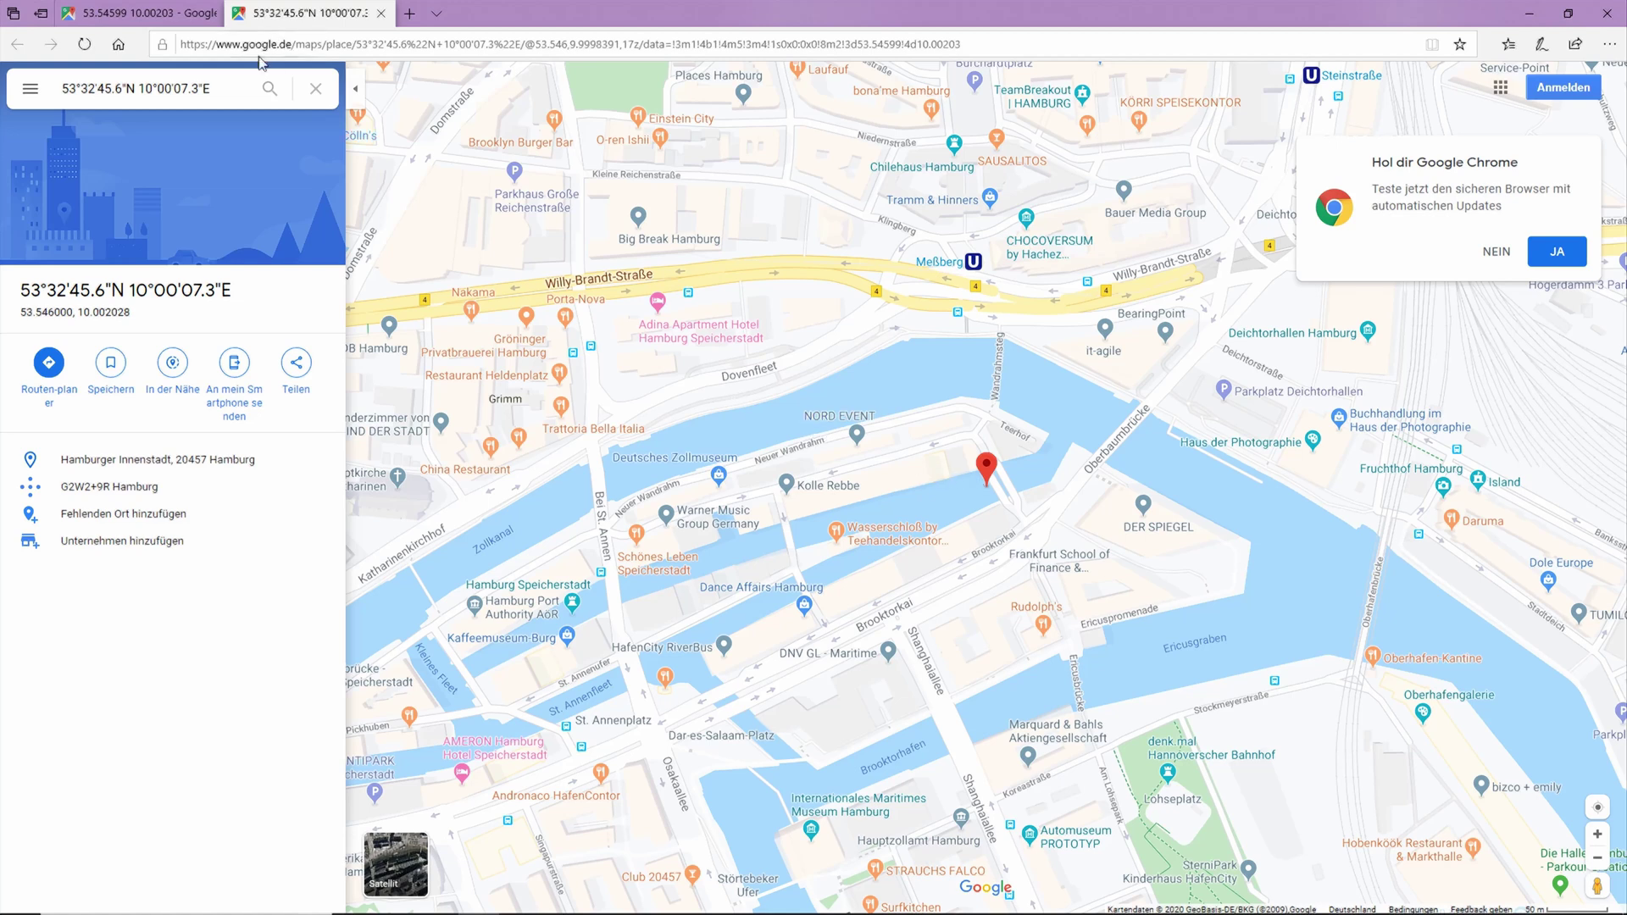
{"action": "left_click_drag", "start_coordinate": [216, 89], "coordinate": [66, 82]}
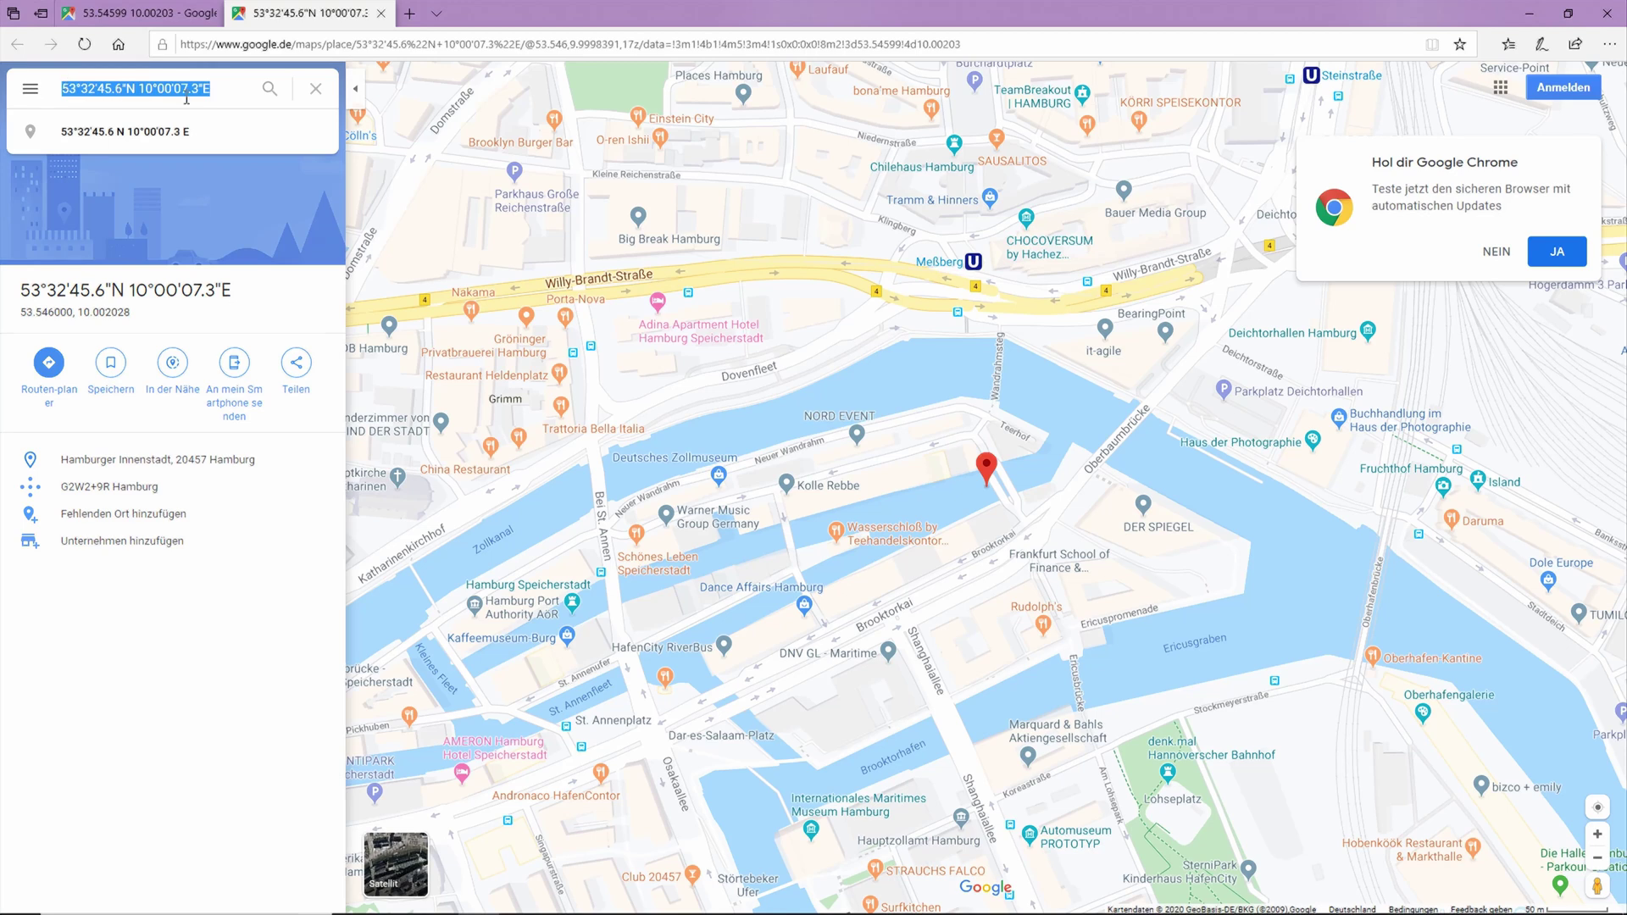
{"action": "left_click_drag", "start_coordinate": [219, 93], "coordinate": [64, 85]}
{"action": "key", "text": "ctrl+c"}
Paste 53°32'45.6"N 10°00'07.3"E atop The Hamburg Warehouse City page as an Überschrift 1 heading.
{"action": "mouse_move", "coordinate": [542, 912]}
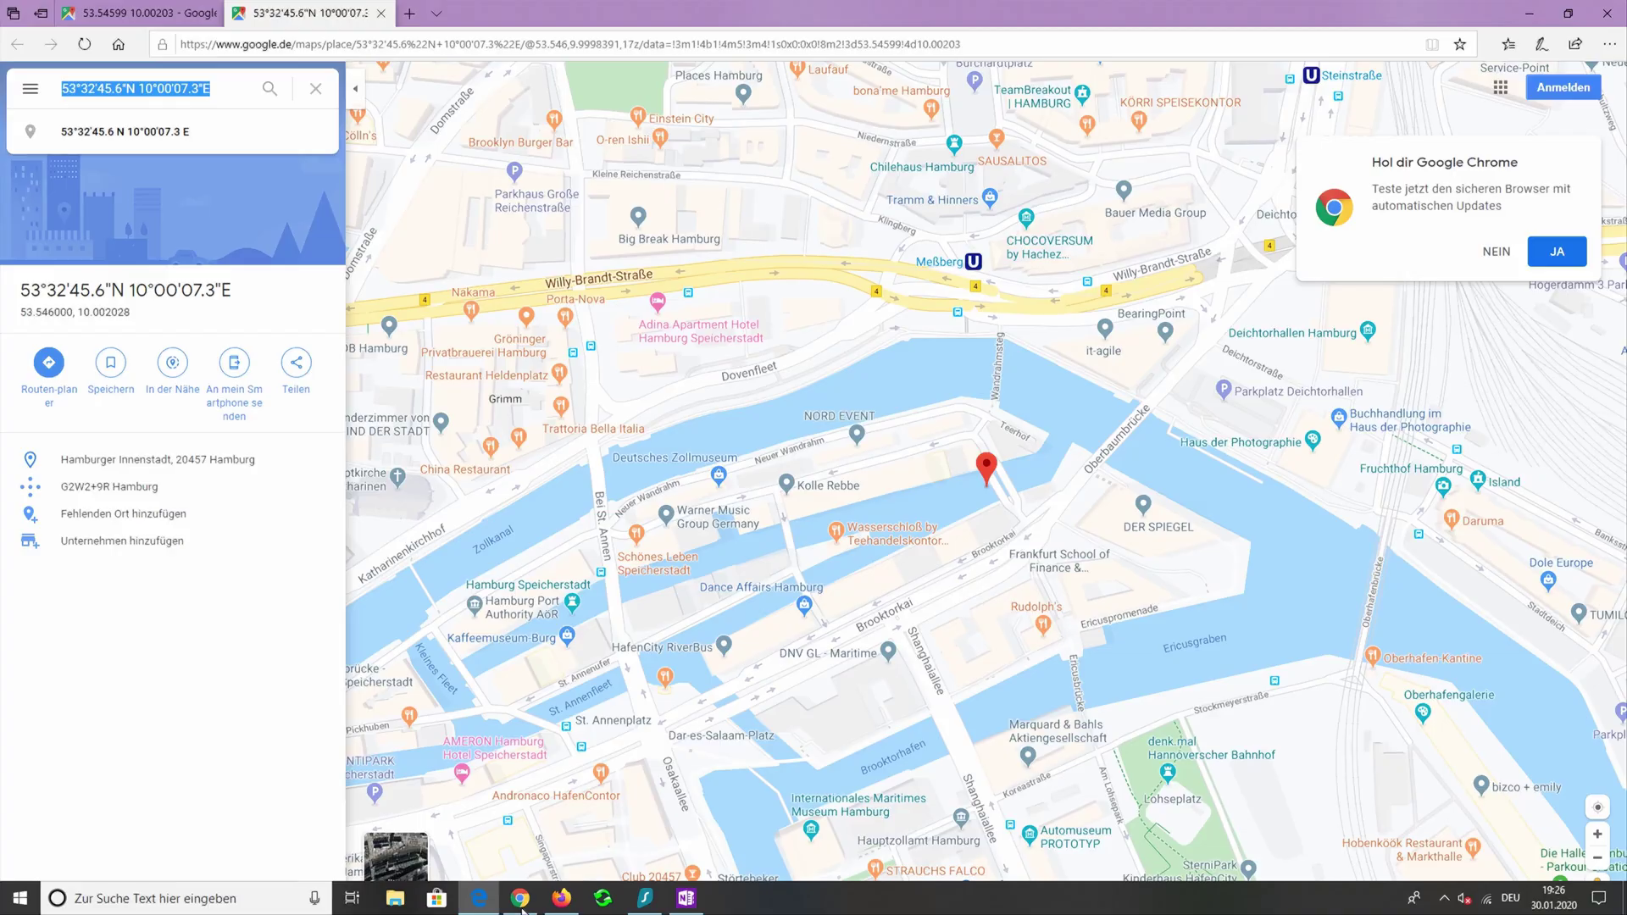
{"action": "left_click", "coordinate": [684, 899]}
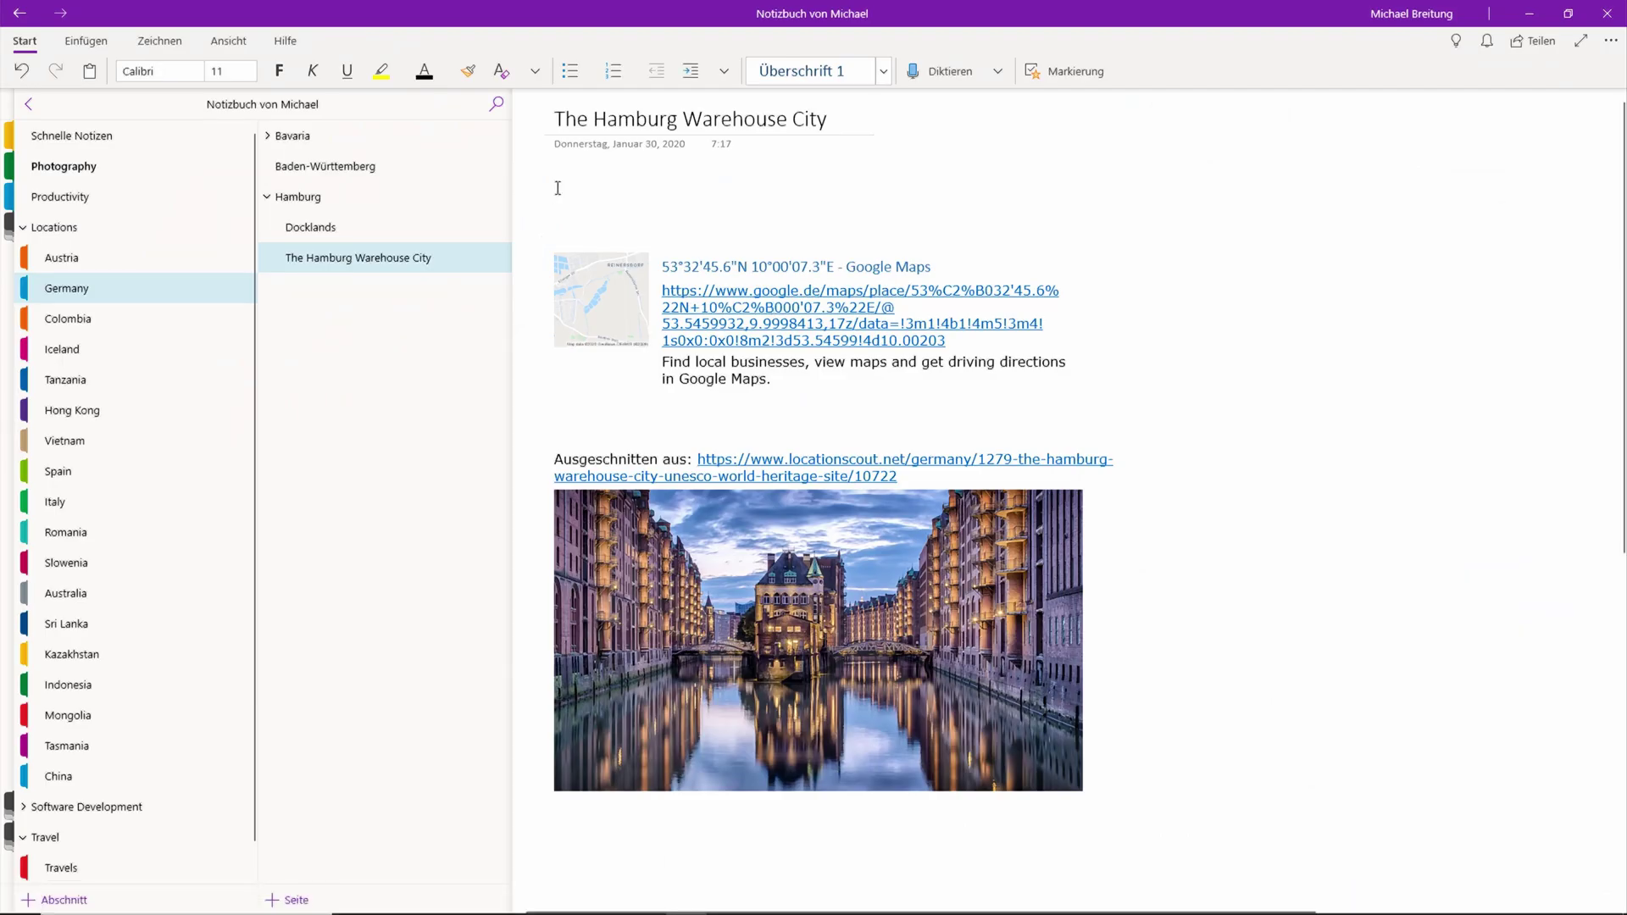
{"action": "key", "text": "ctrl+v"}
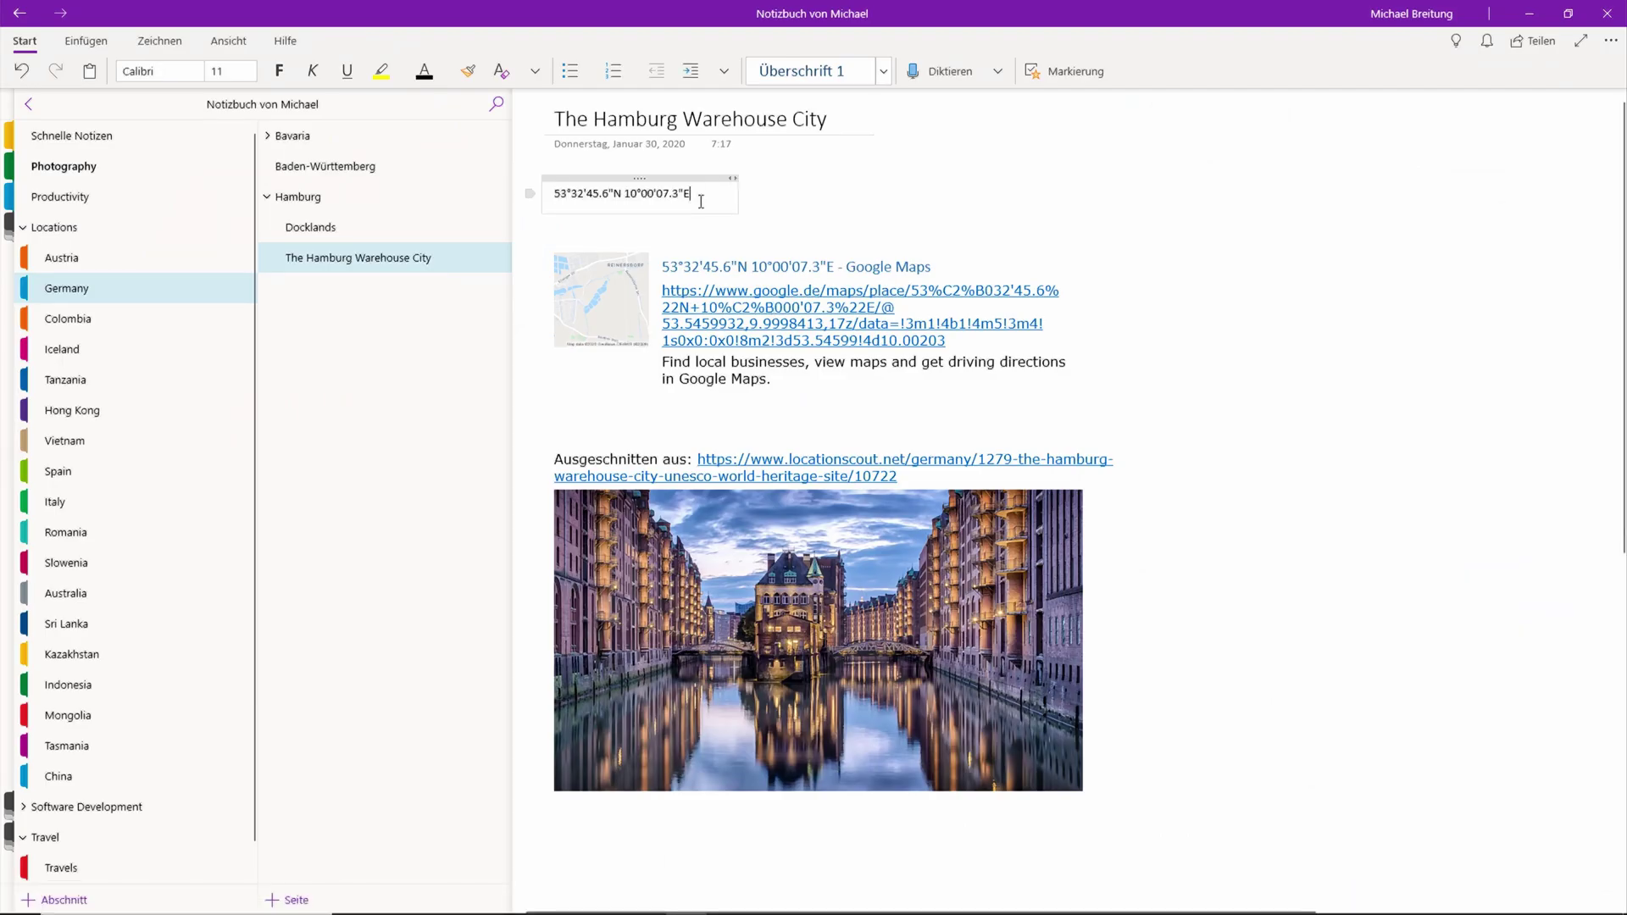
{"action": "left_click", "coordinate": [828, 70]}
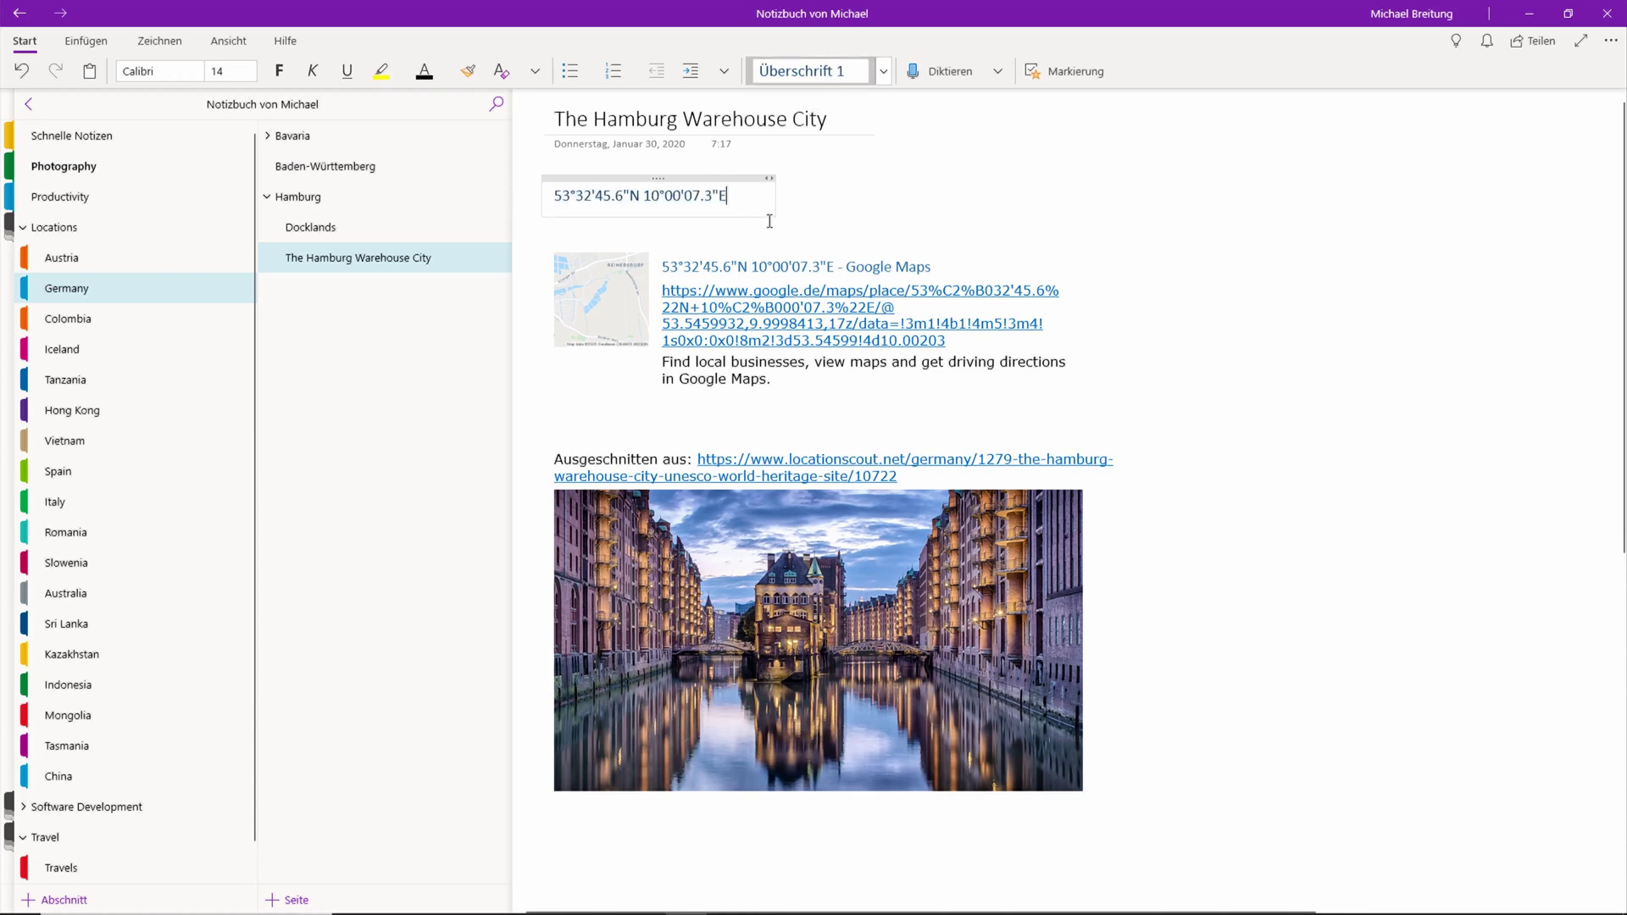
{"action": "left_click", "coordinate": [922, 215]}
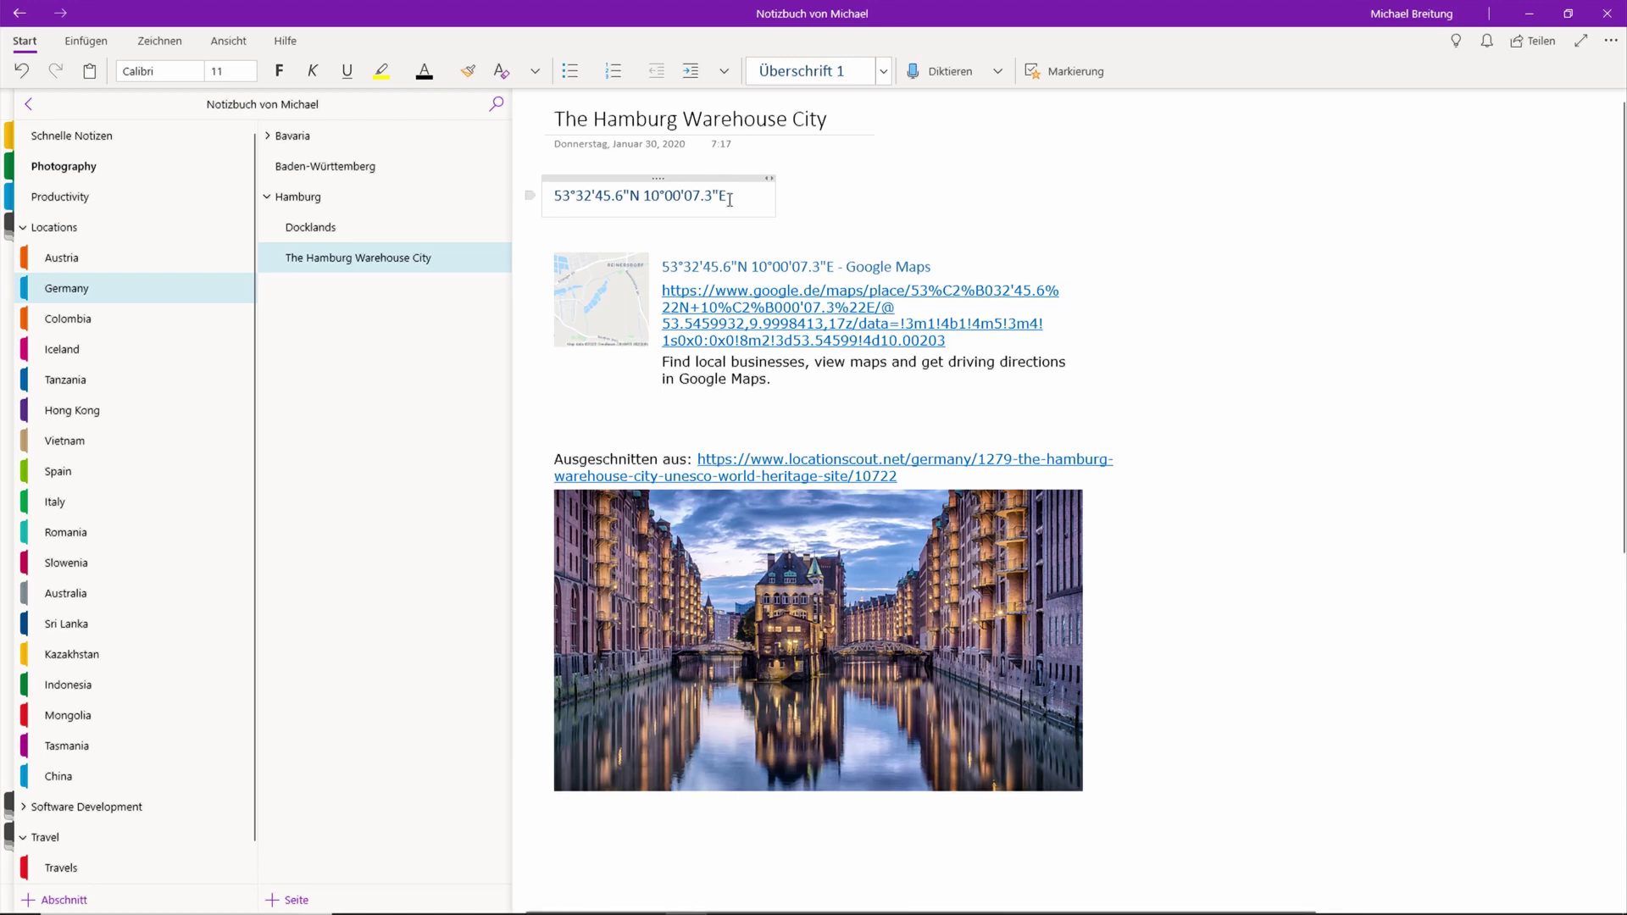
{"action": "left_click_drag", "start_coordinate": [730, 200], "coordinate": [534, 193]}
{"action": "key", "text": "ctrl+c"}
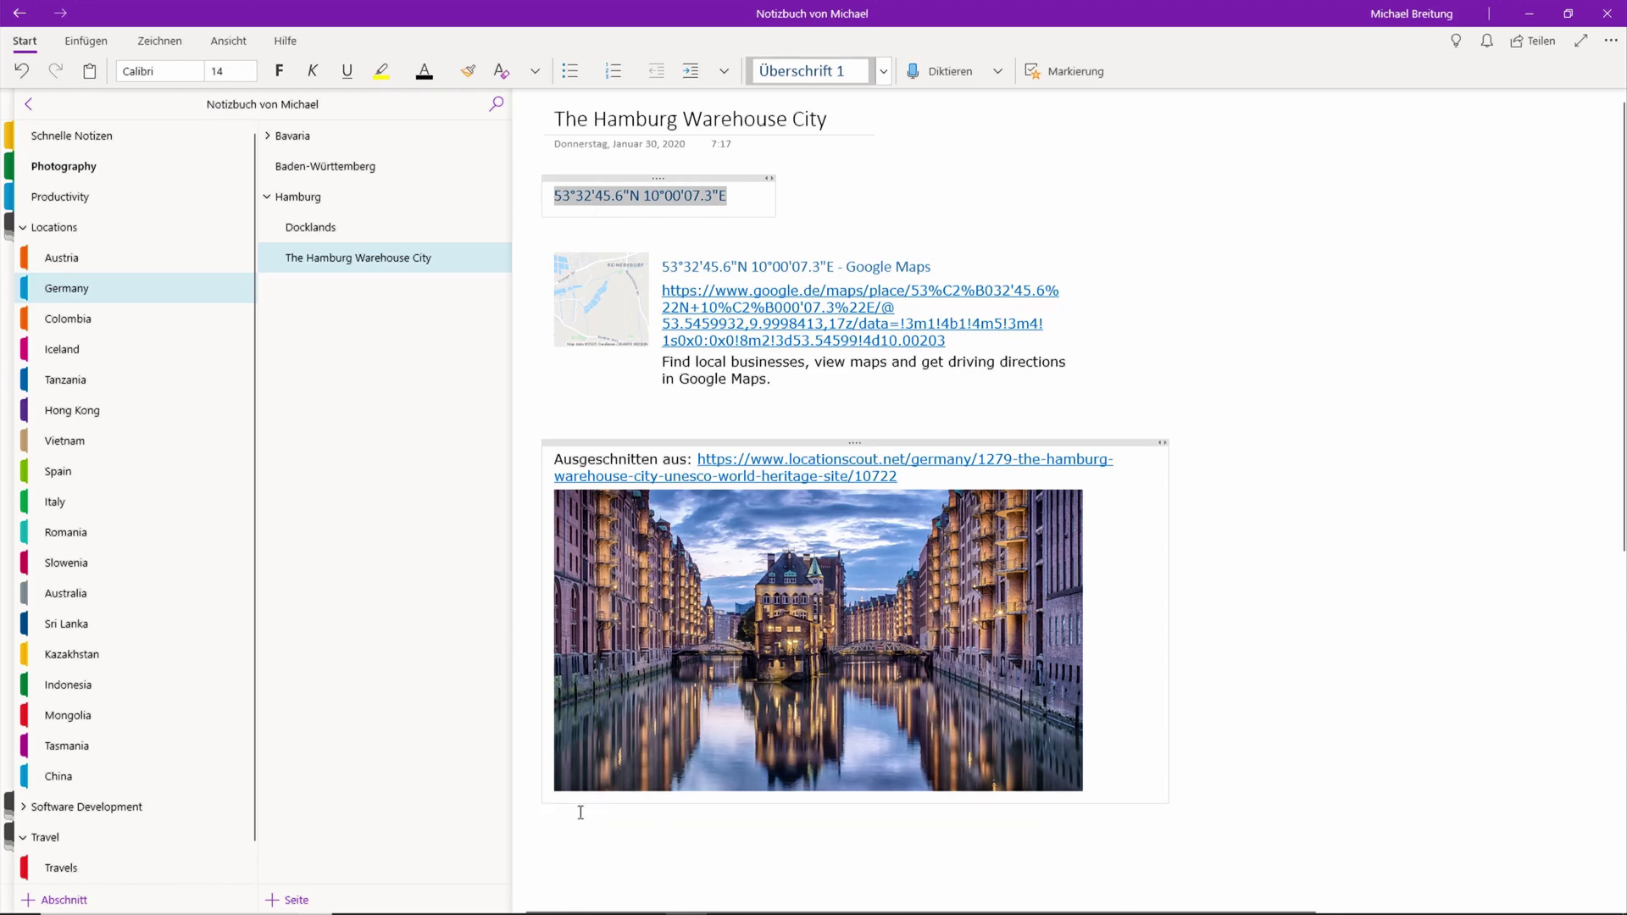
Replace the Maps search with the pasted coordinates 53°32'45.6"N 10°00'07.3"E and run it.
{"action": "left_click", "coordinate": [520, 900]}
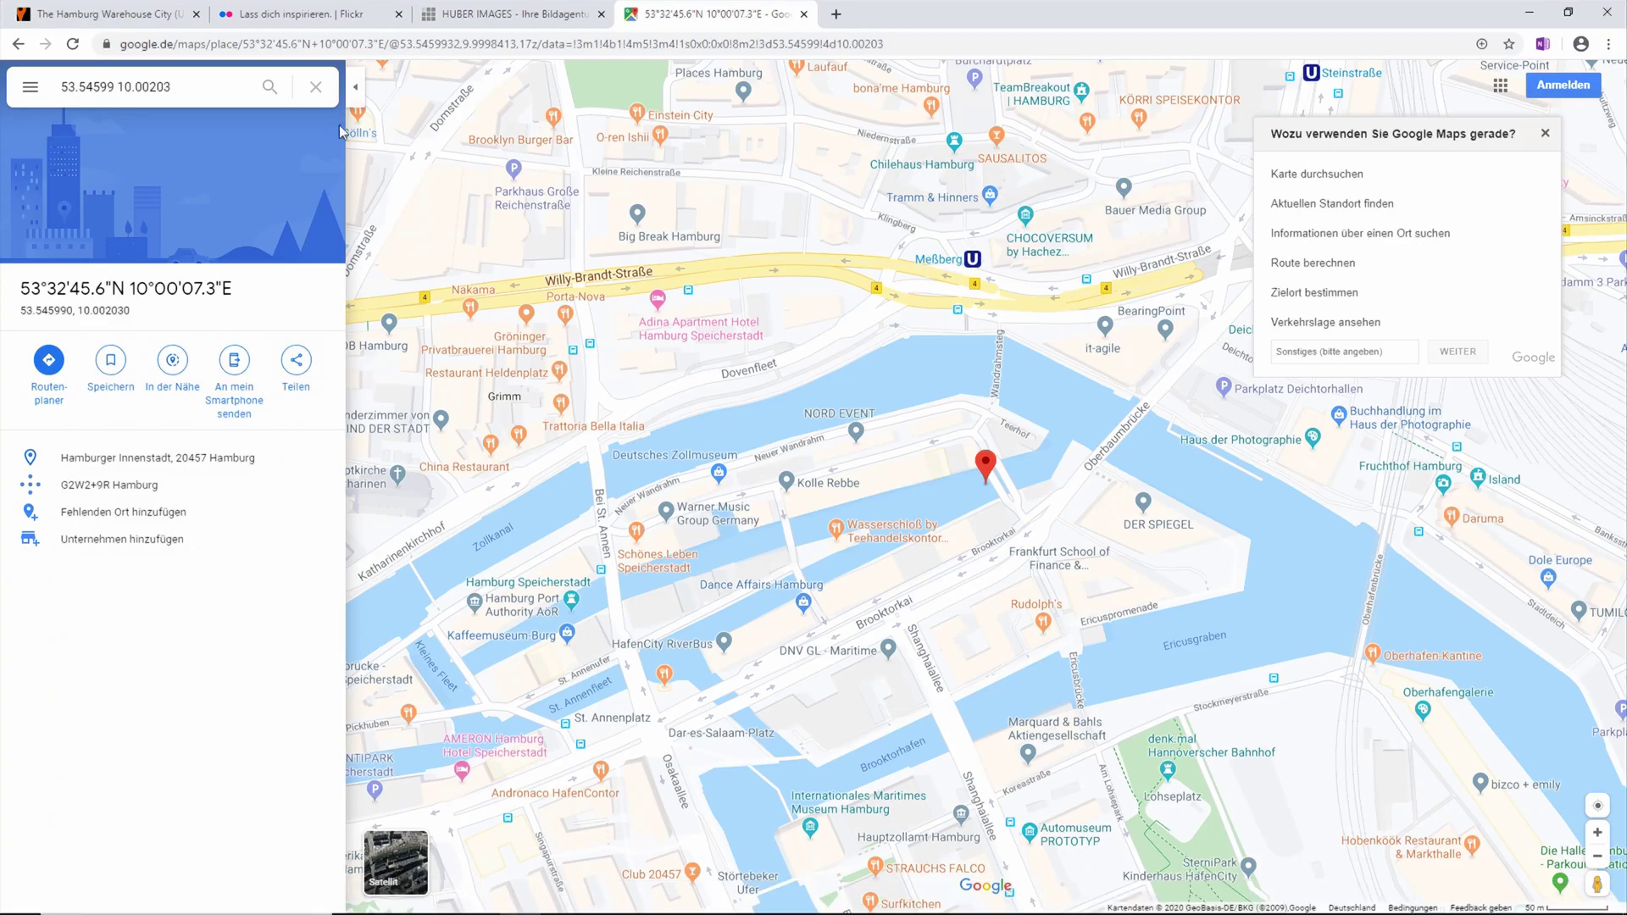
{"action": "left_click", "coordinate": [315, 86]}
{"action": "scroll", "coordinate": [799, 433], "scroll_direction": "down", "scroll_amount": 6}
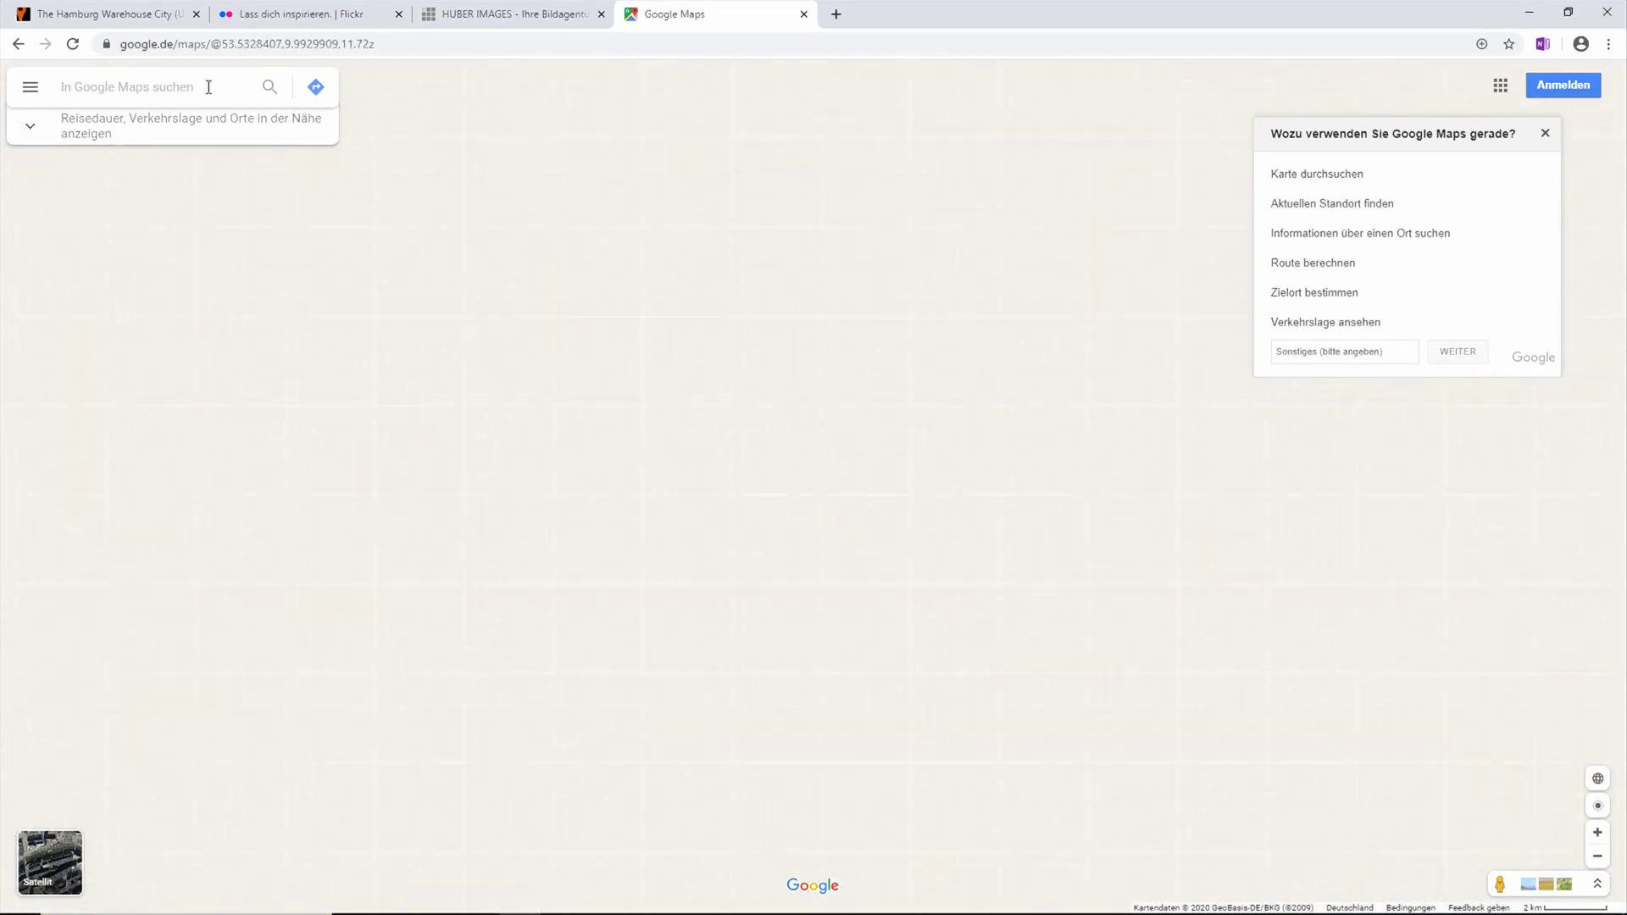
{"action": "key", "text": "ctrl+v"}
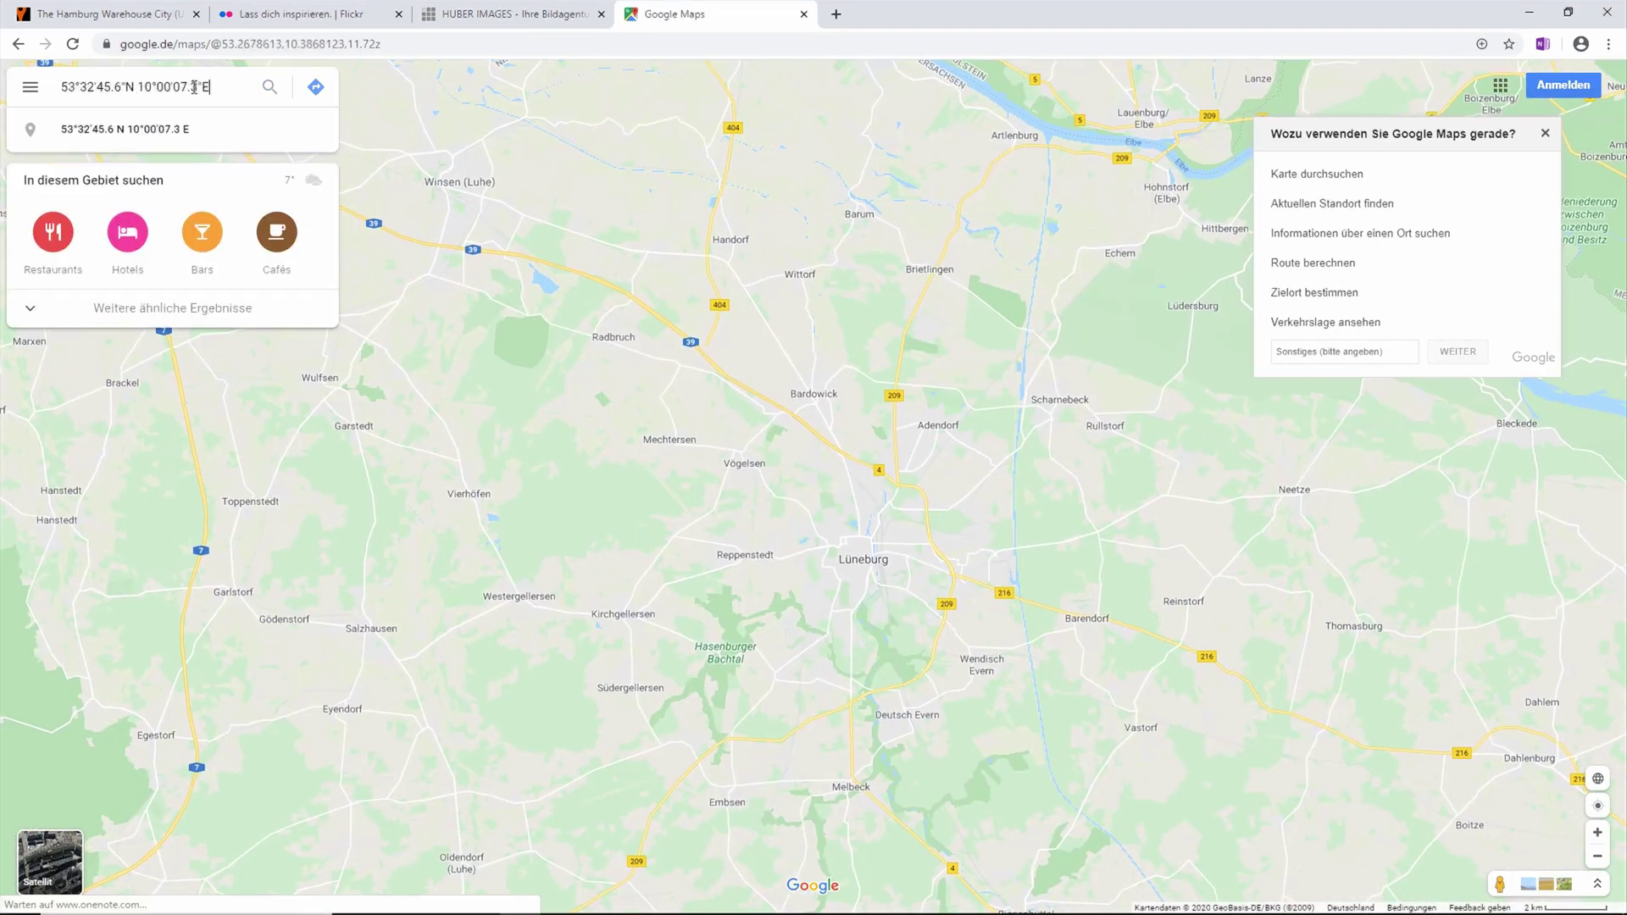
{"action": "key", "text": "Return"}
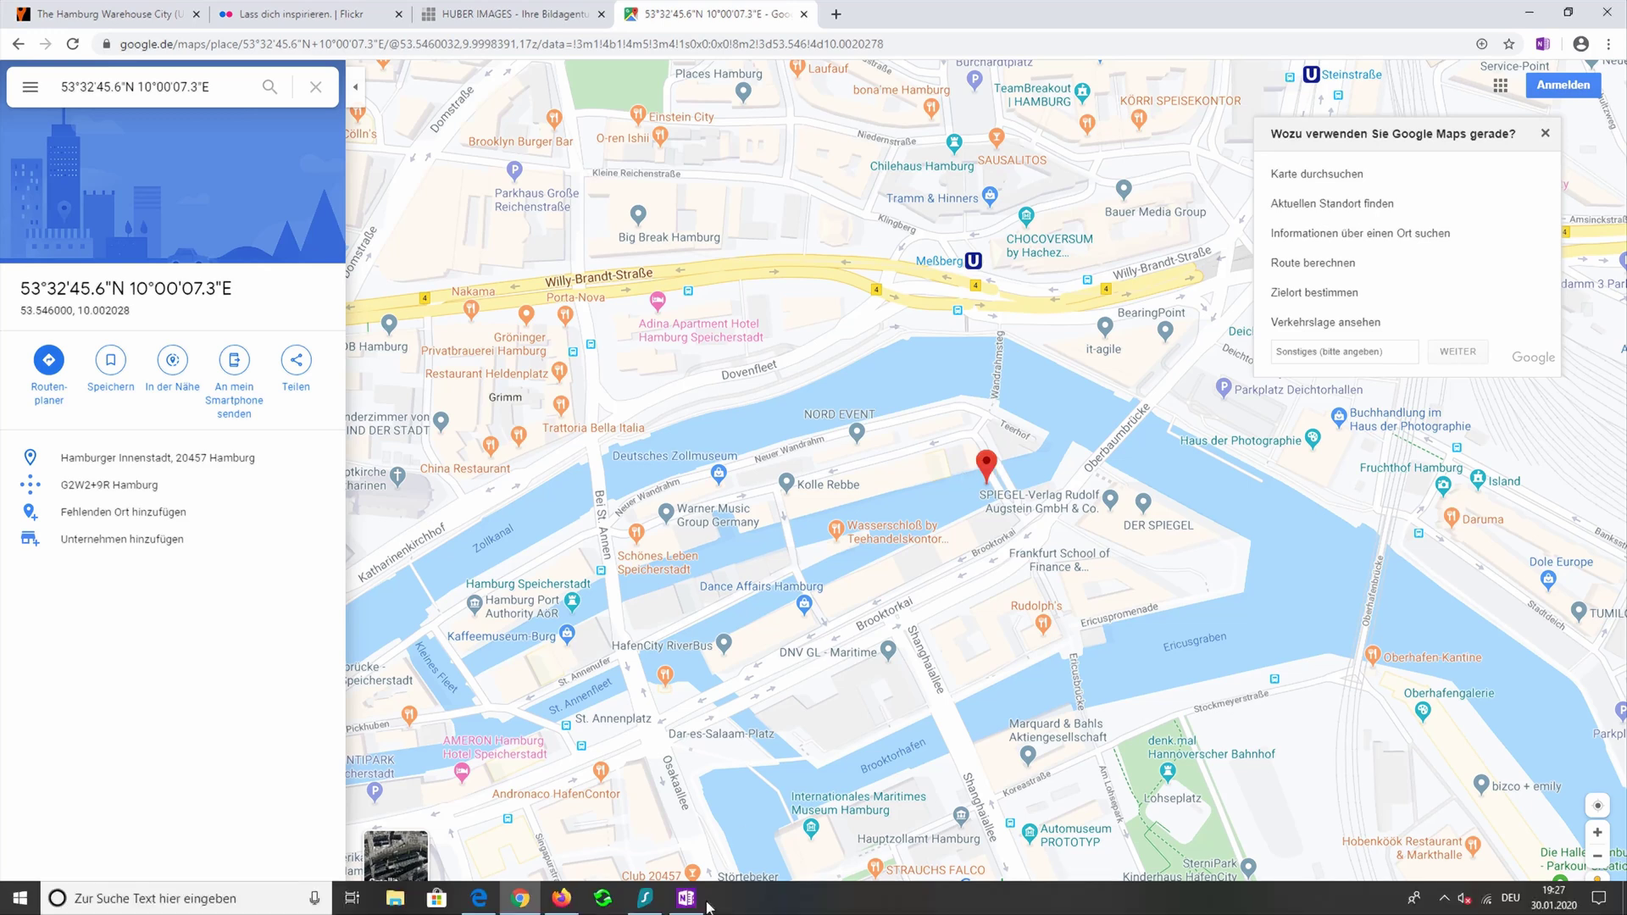
Back on The Hamburg Warehouse City page, reselect the coordinate line and review the Maps card and photo.
{"action": "left_click", "coordinate": [688, 898]}
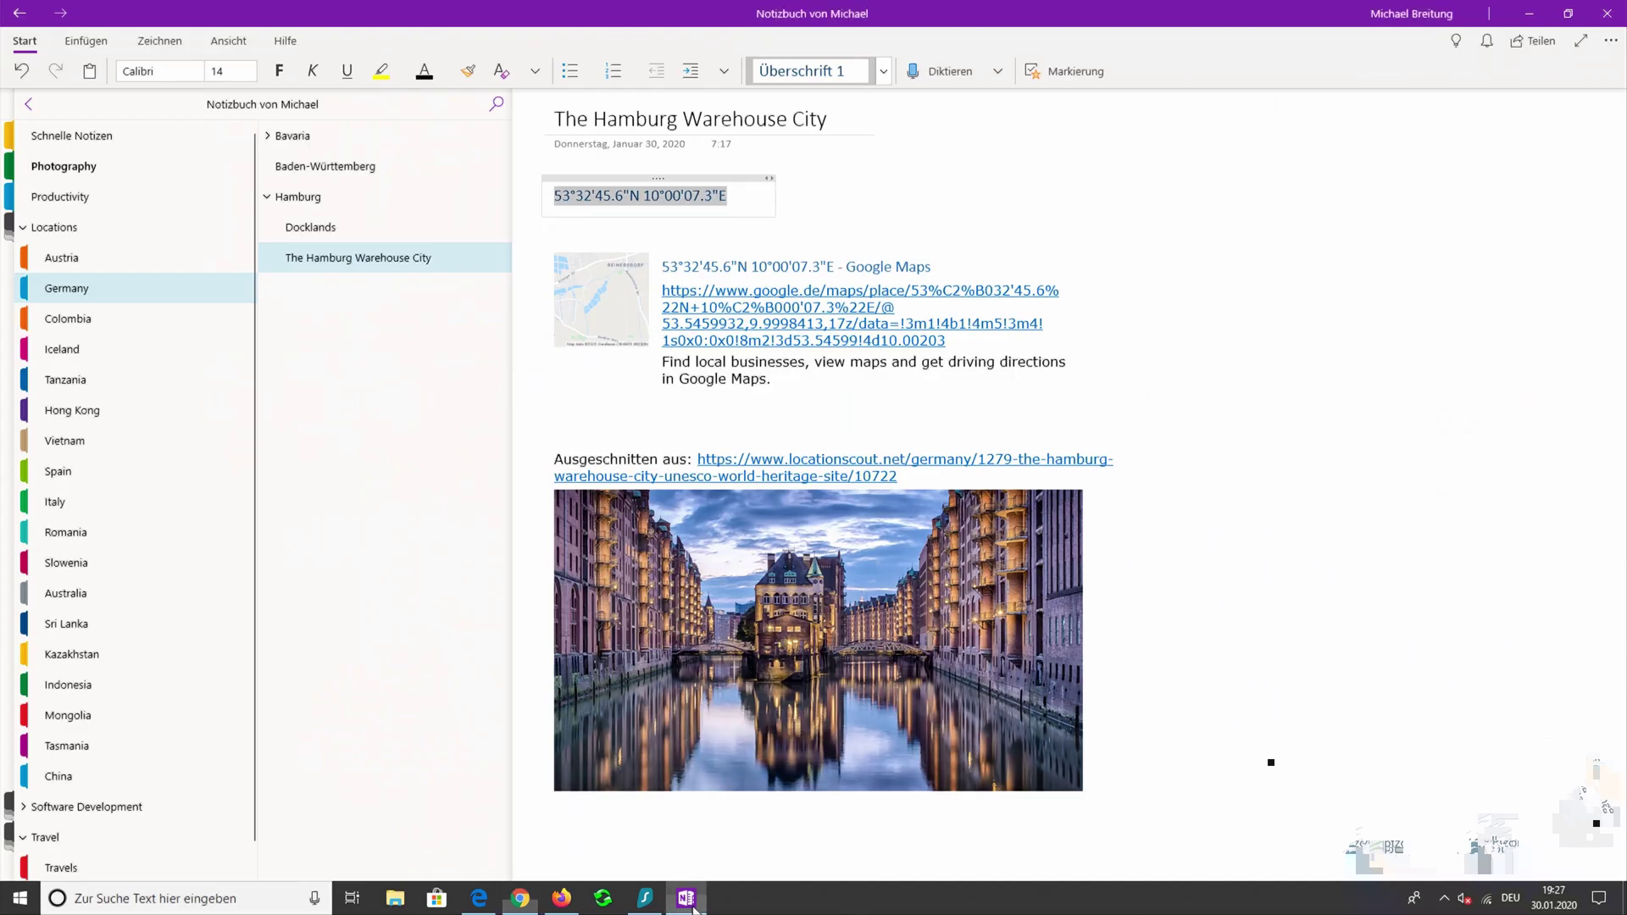
{"action": "left_click", "coordinate": [1300, 610]}
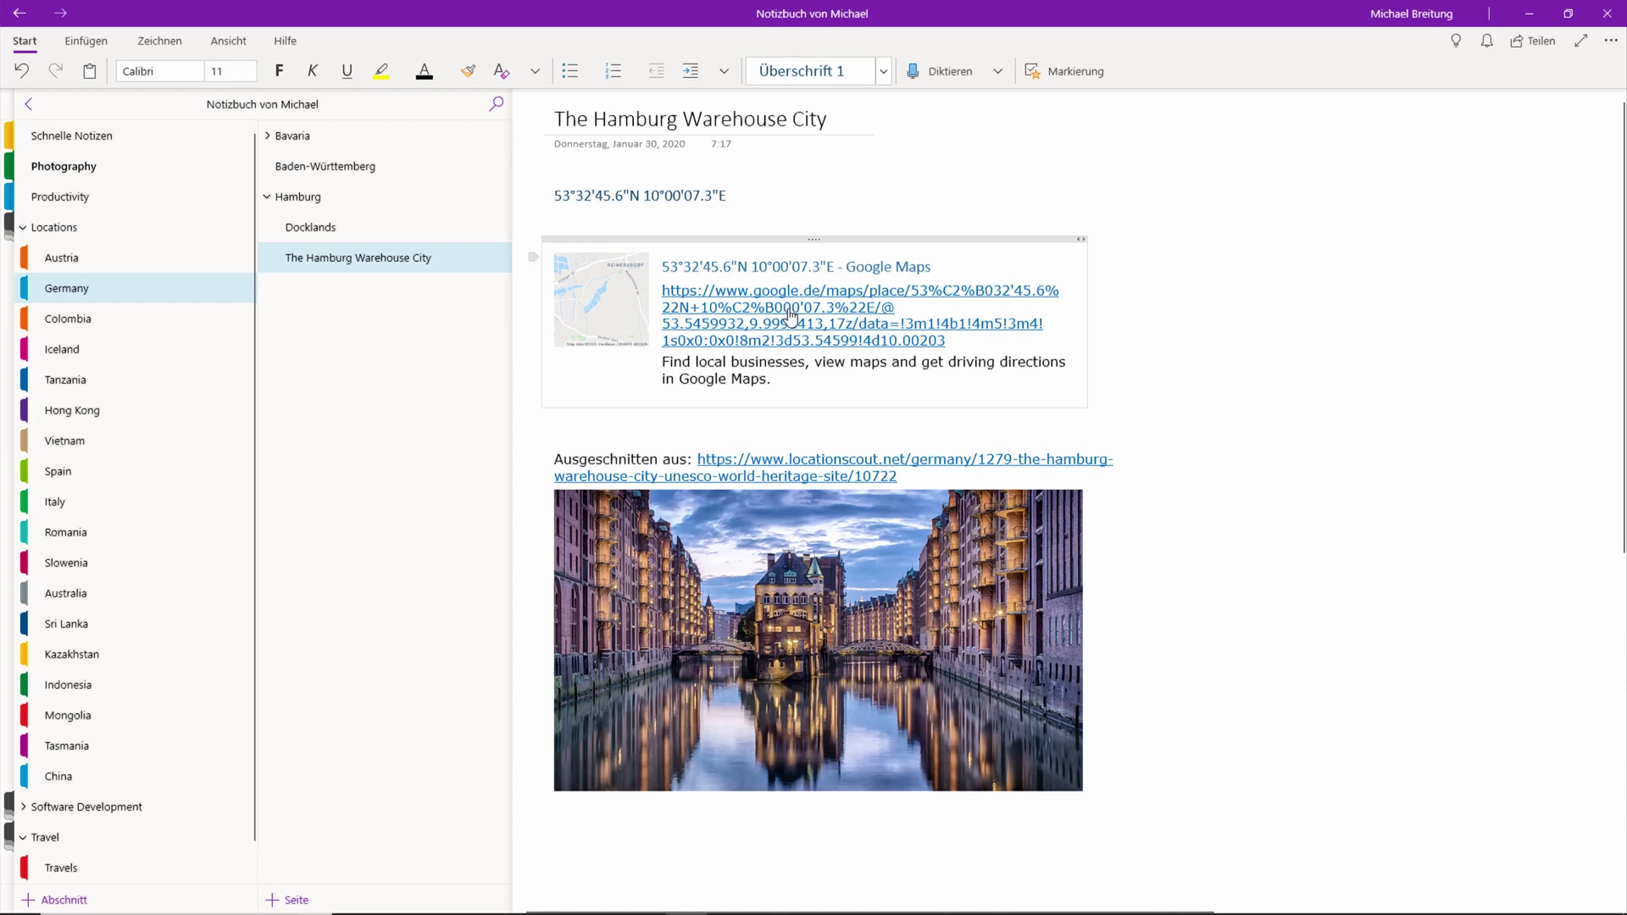
{"action": "left_click_drag", "start_coordinate": [728, 198], "coordinate": [552, 195]}
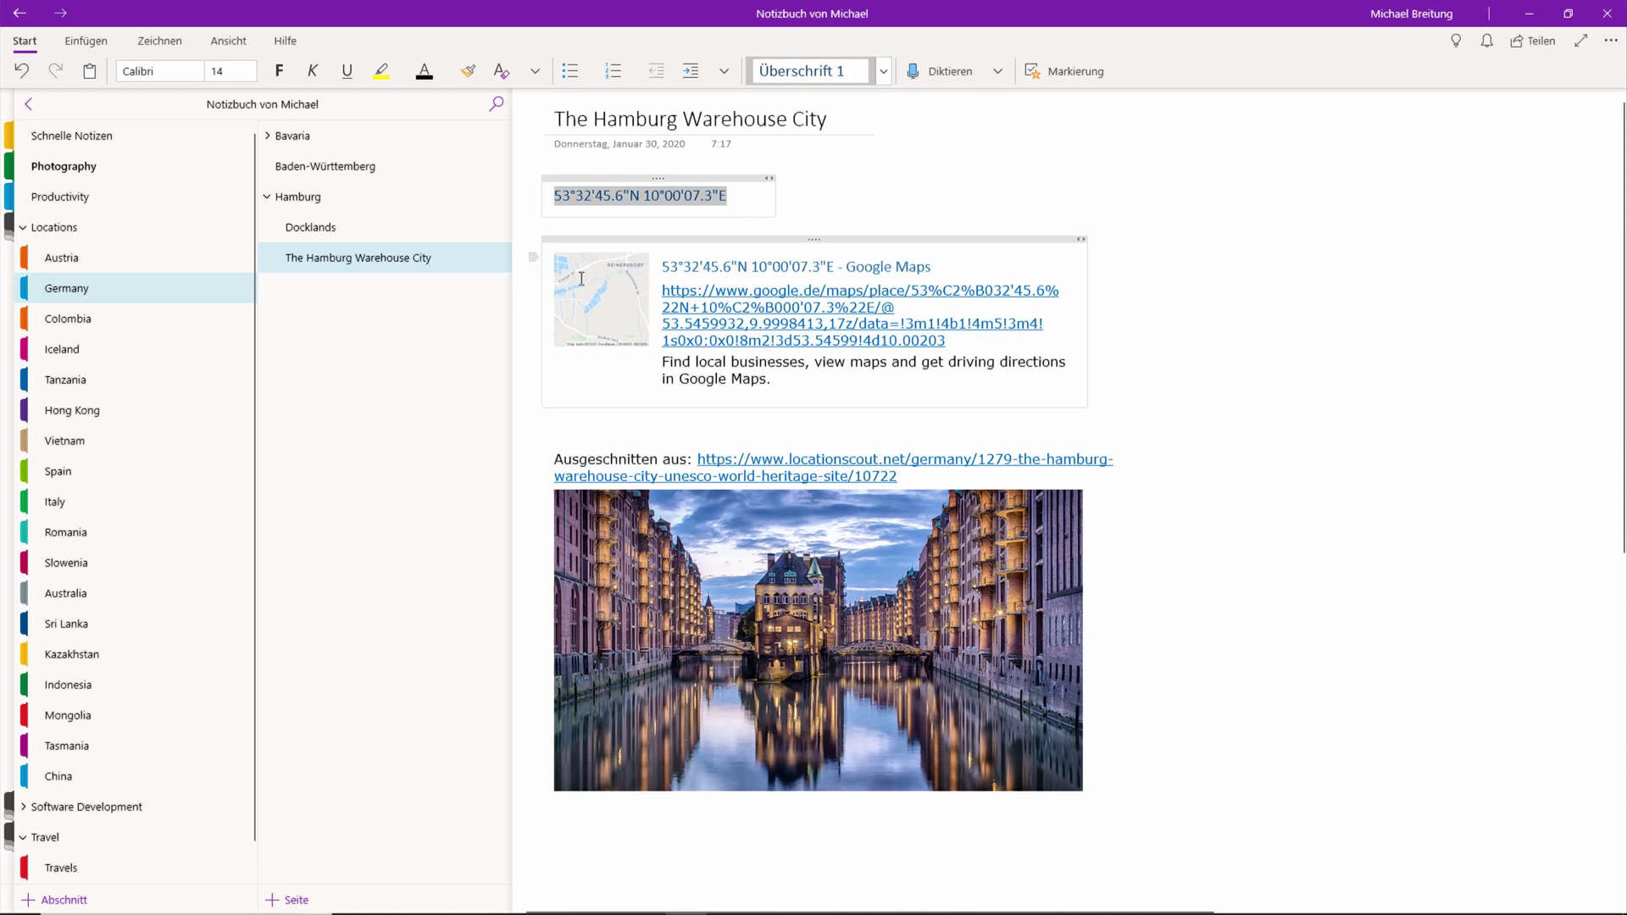
{"action": "scroll", "coordinate": [992, 343], "scroll_direction": "down", "scroll_amount": 5}
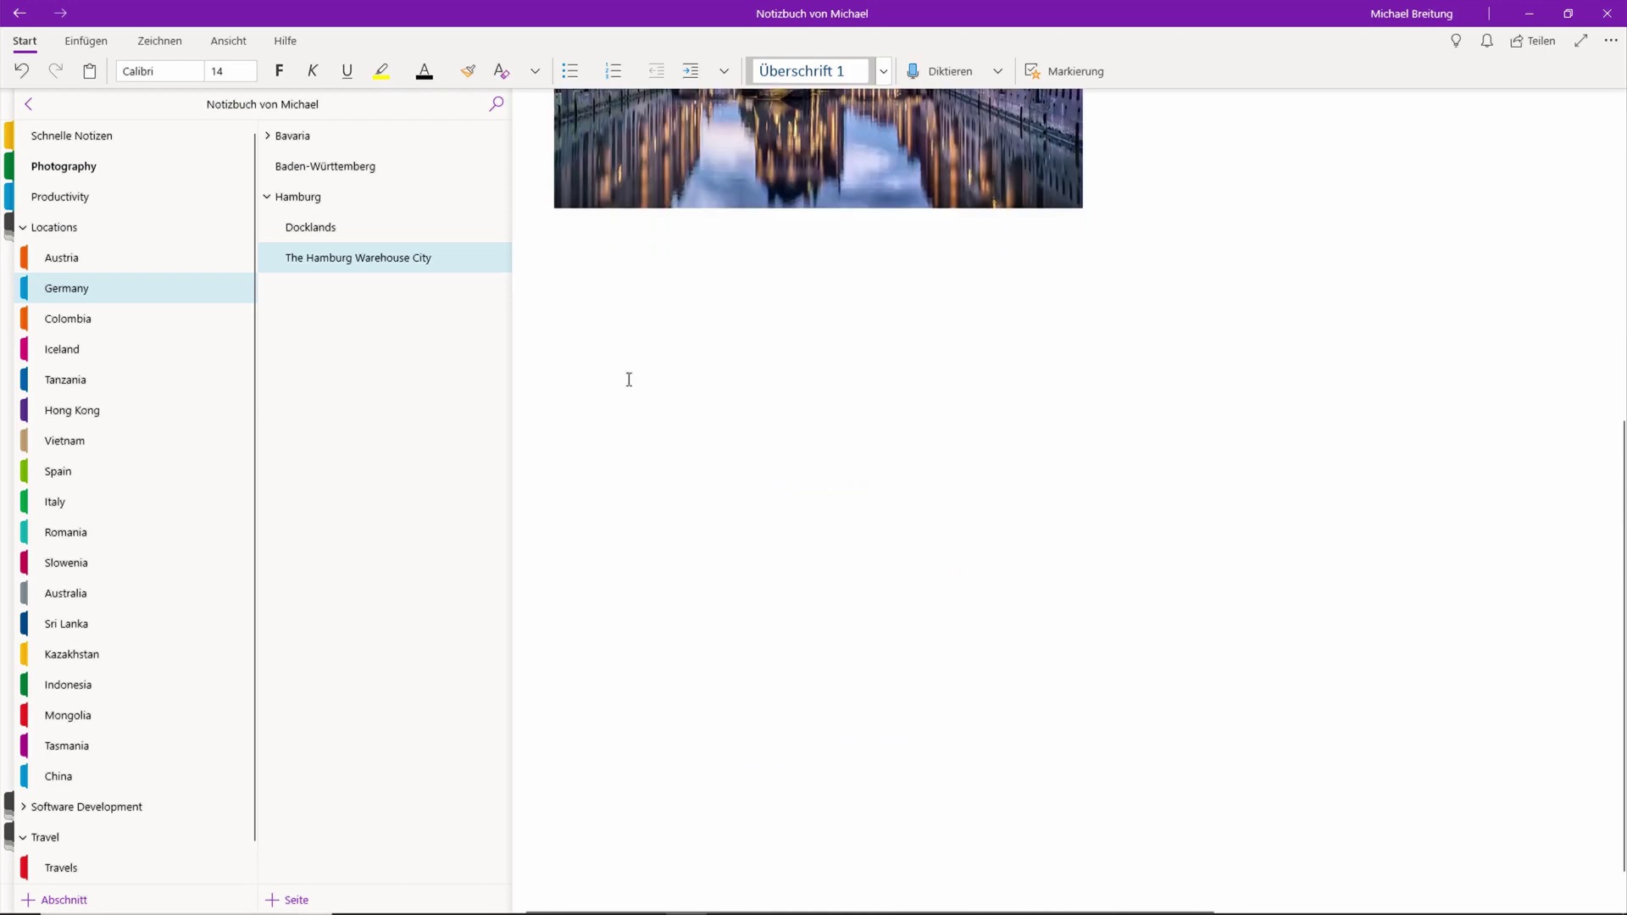
{"action": "scroll", "coordinate": [595, 509], "scroll_direction": "up", "scroll_amount": 8}
{"action": "scroll", "coordinate": [585, 763], "scroll_direction": "down", "scroll_amount": 3}
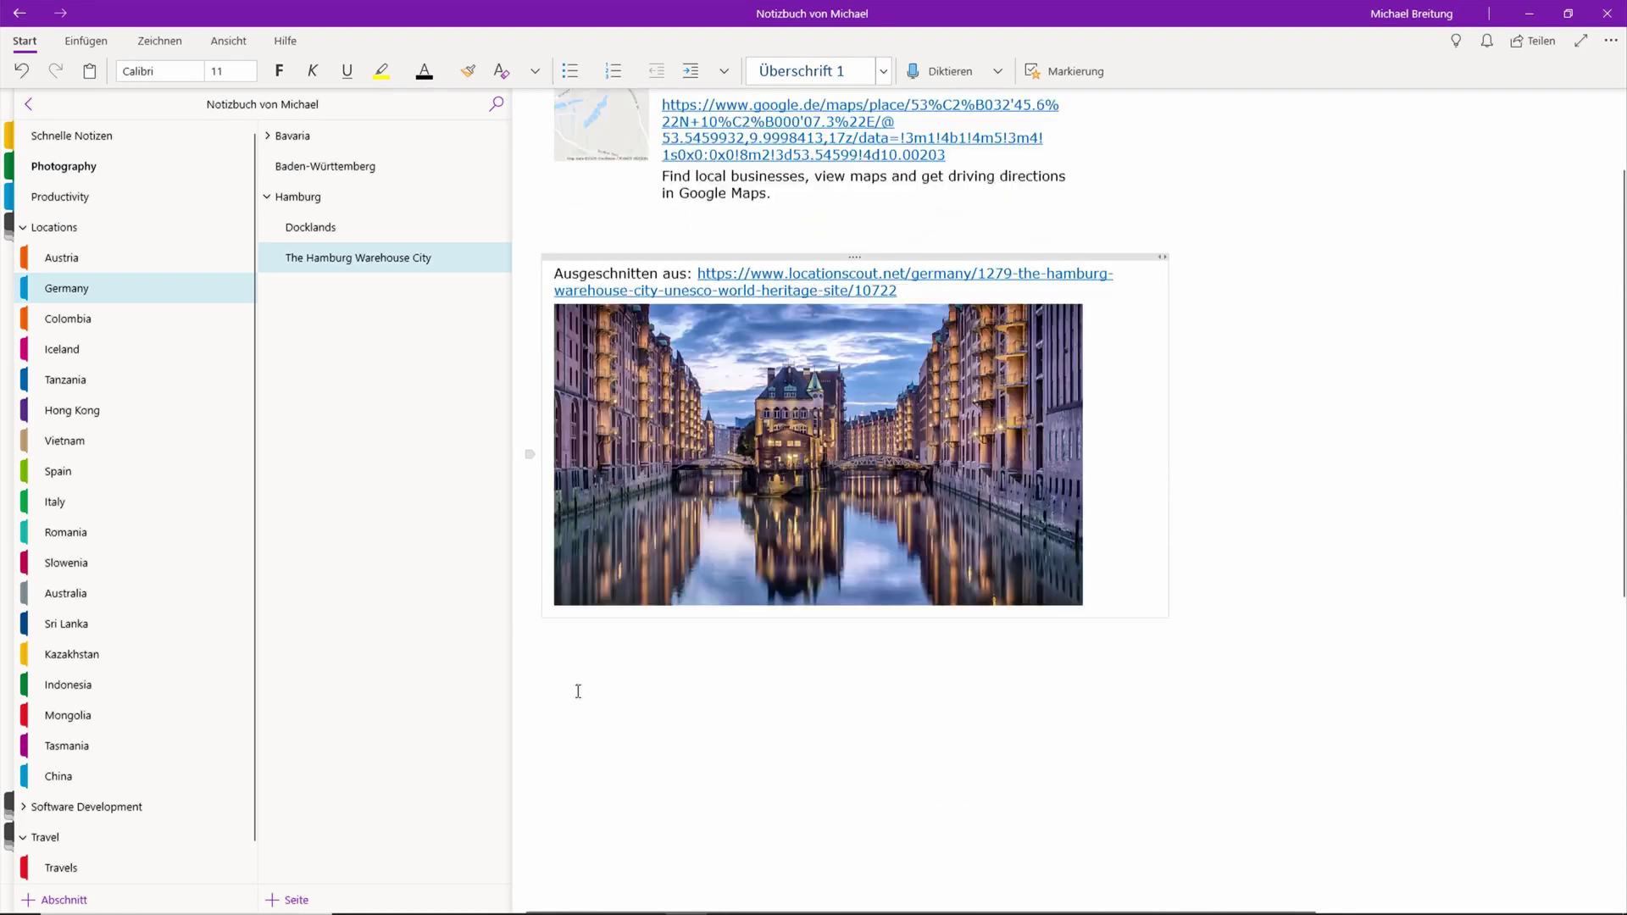
{"action": "scroll", "coordinate": [567, 619], "scroll_direction": "down", "scroll_amount": 2}
{"action": "scroll", "coordinate": [650, 538], "scroll_direction": "up", "scroll_amount": 3}
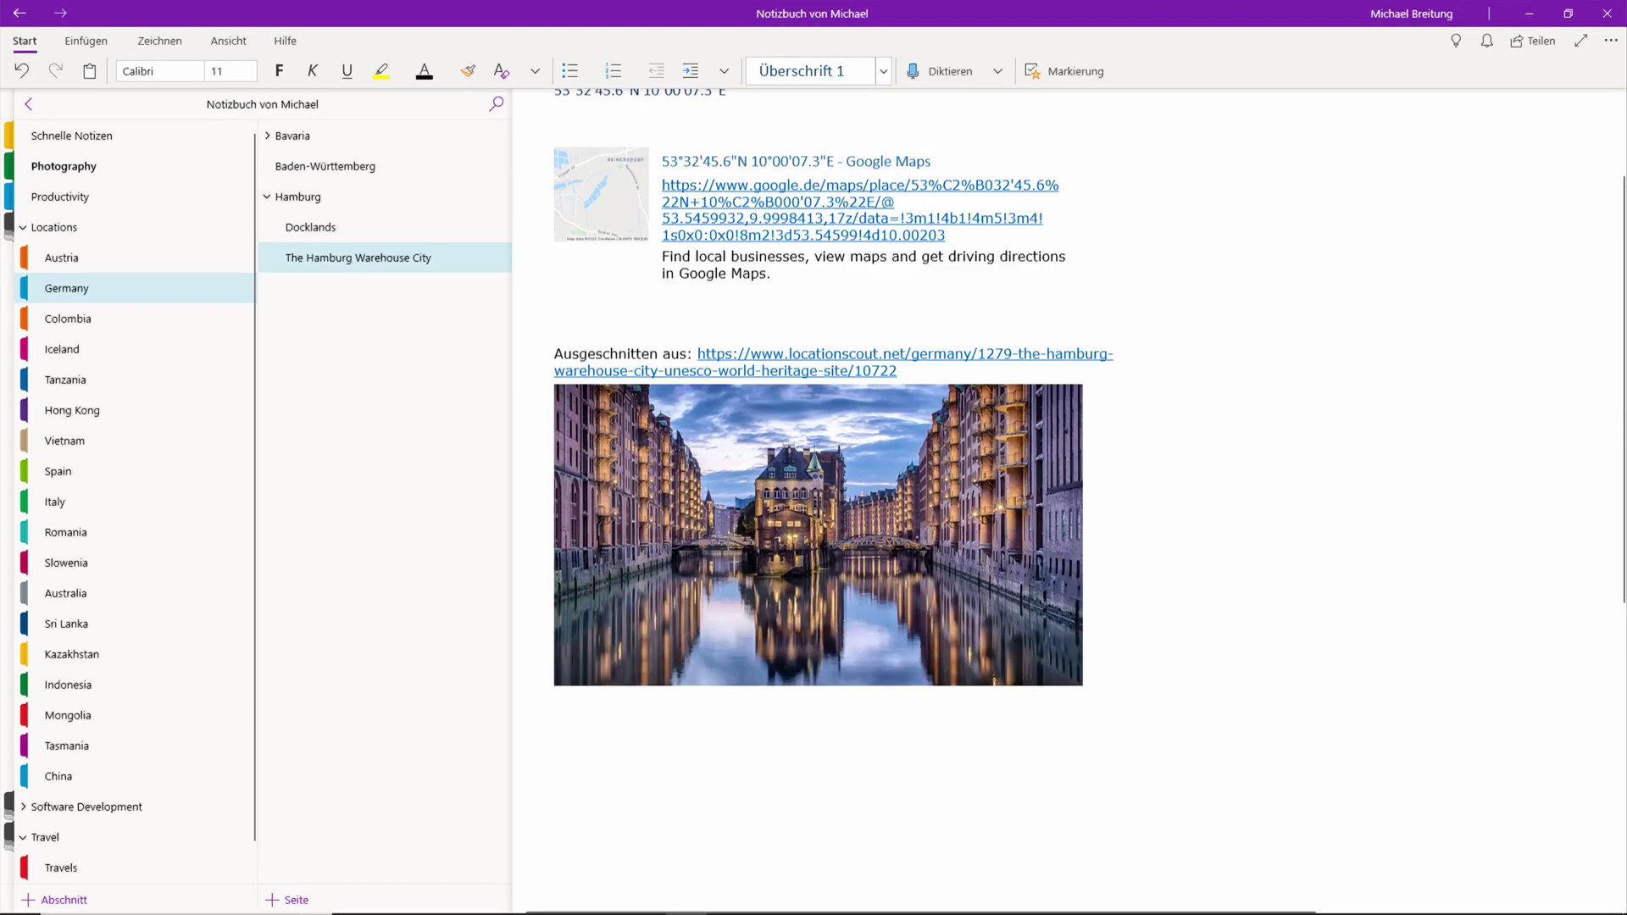
{"action": "scroll", "coordinate": [595, 830], "scroll_direction": "up", "scroll_amount": 1}
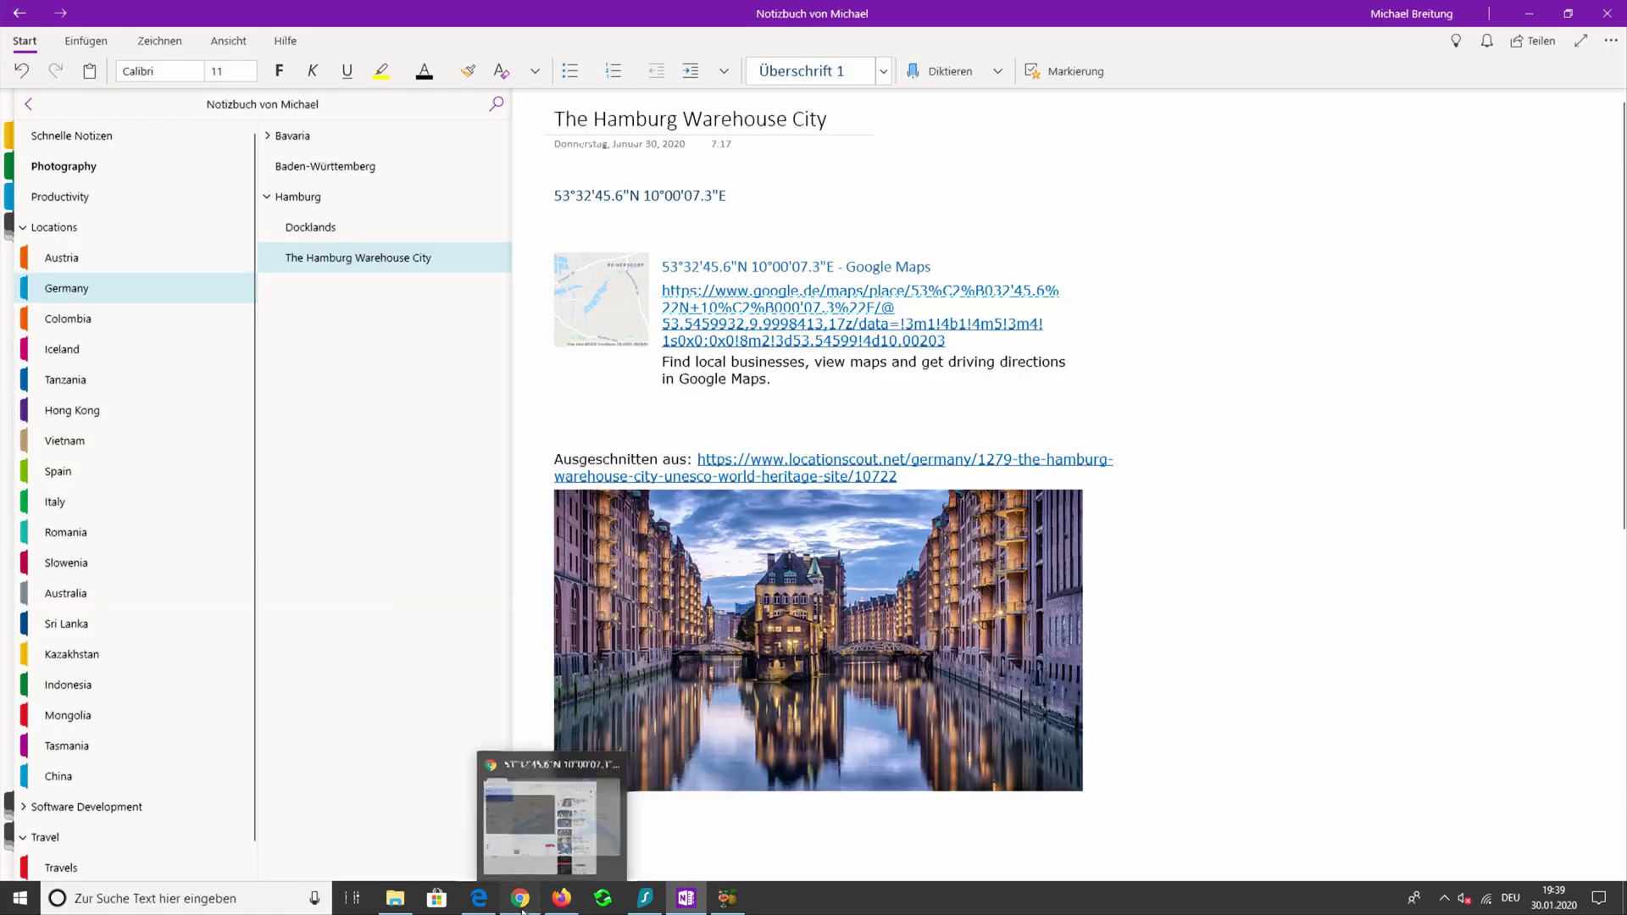
Save the coordinate spot to Starred places, zoom out over Hamburg and close the place panel.
{"action": "left_click", "coordinate": [522, 909]}
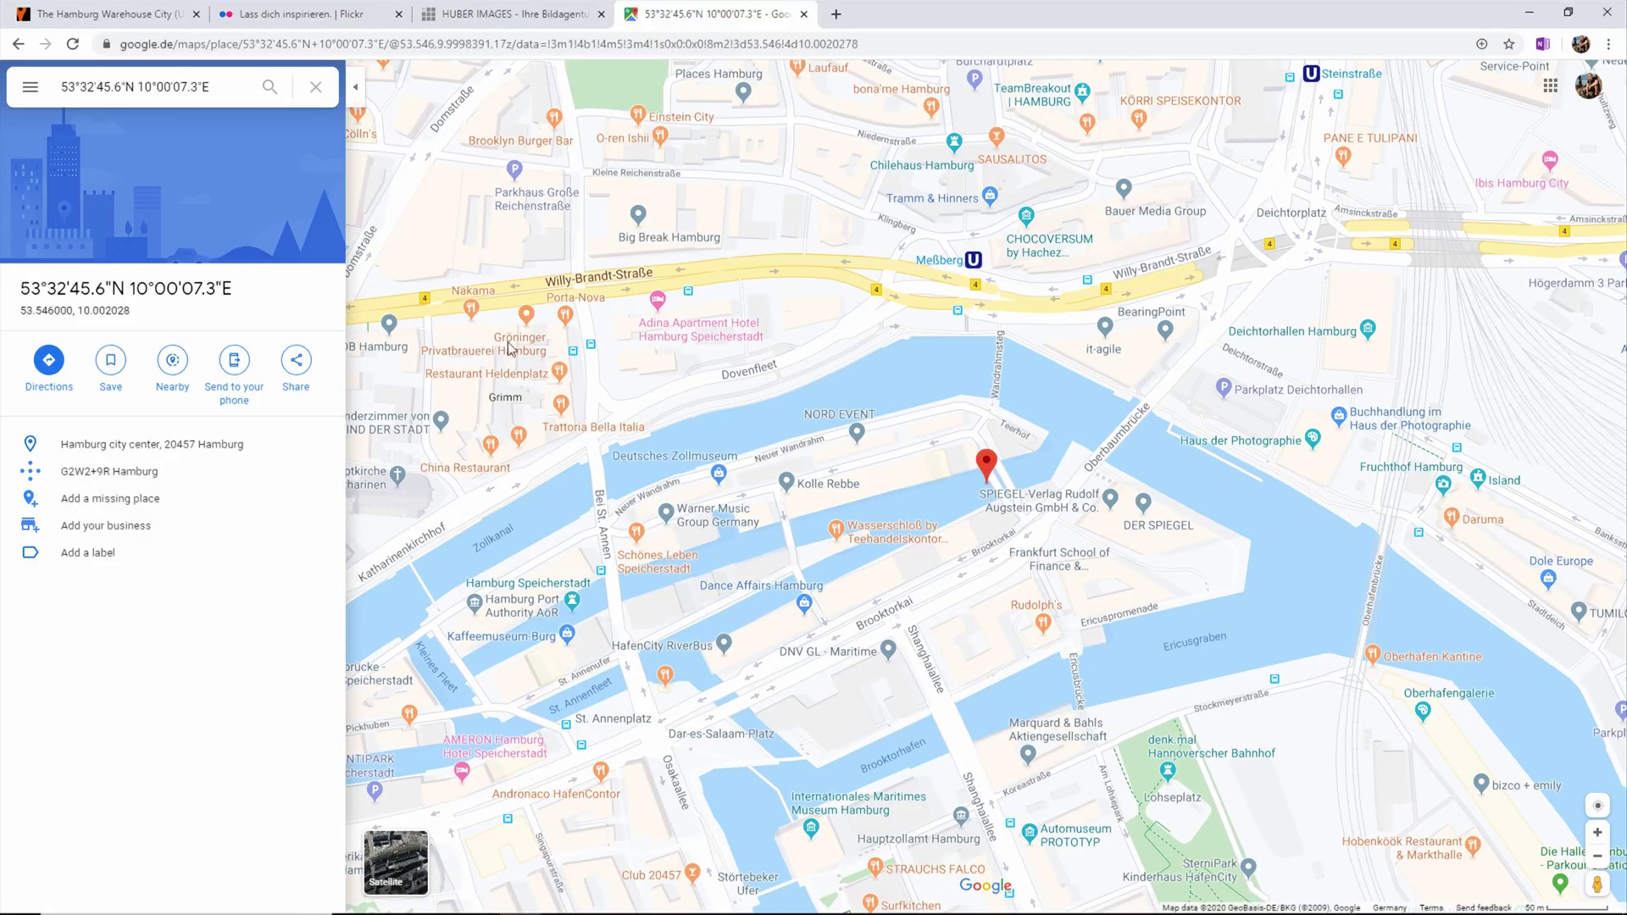
{"action": "left_click", "coordinate": [101, 370]}
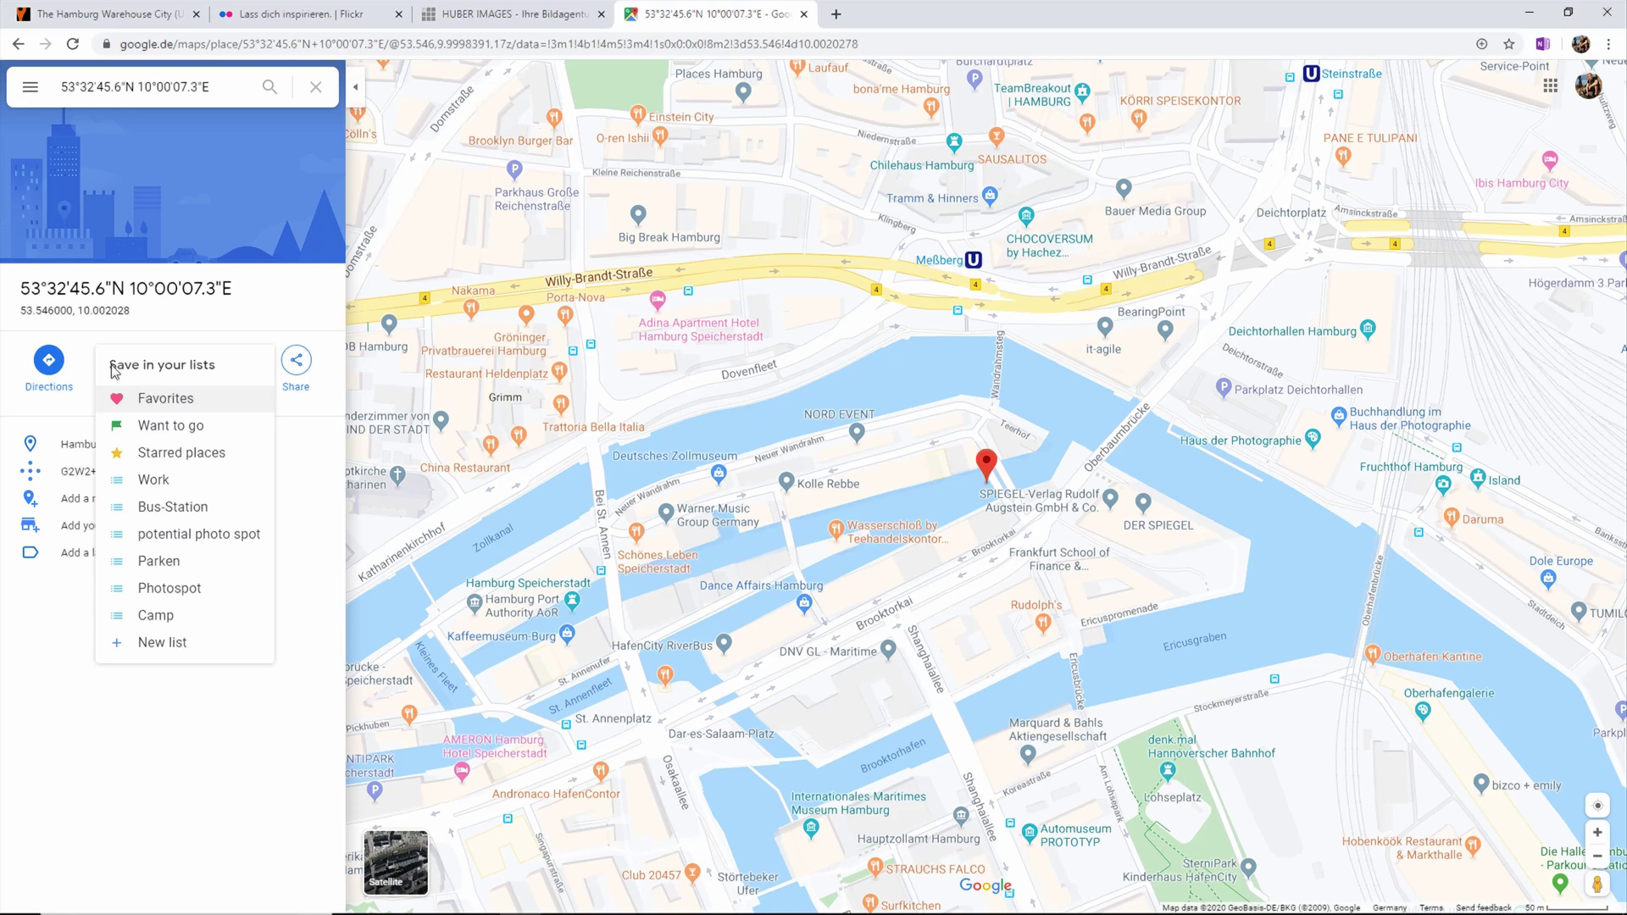
{"action": "left_click", "coordinate": [154, 456]}
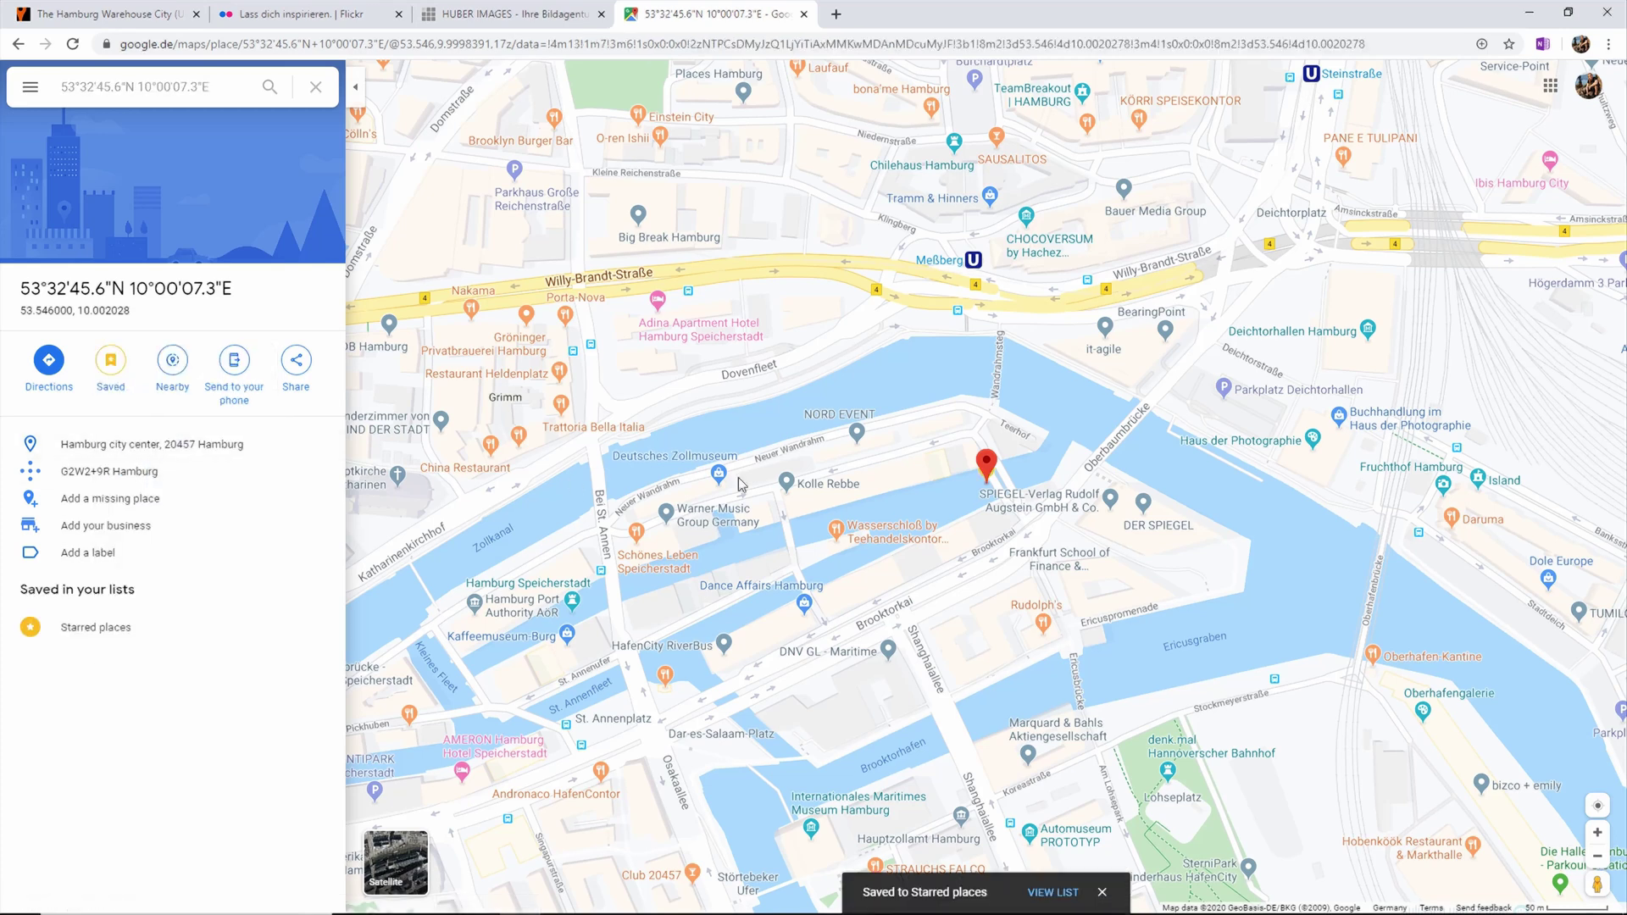
{"action": "scroll", "coordinate": [965, 437], "scroll_direction": "down", "scroll_amount": 2}
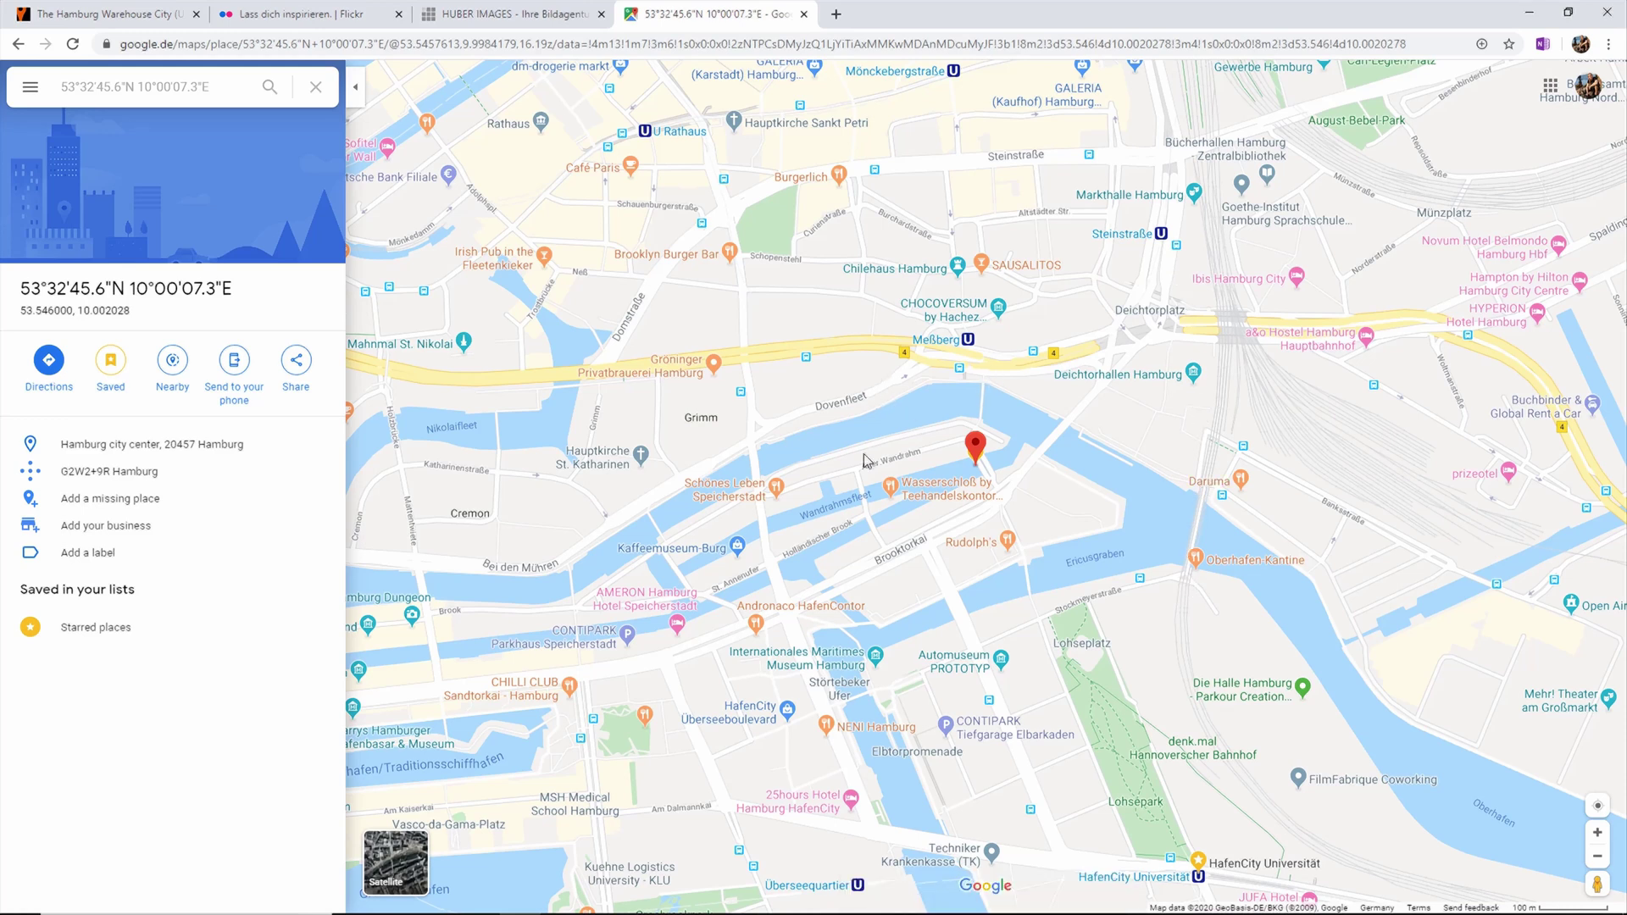
{"action": "scroll", "coordinate": [969, 538], "scroll_direction": "down", "scroll_amount": 2}
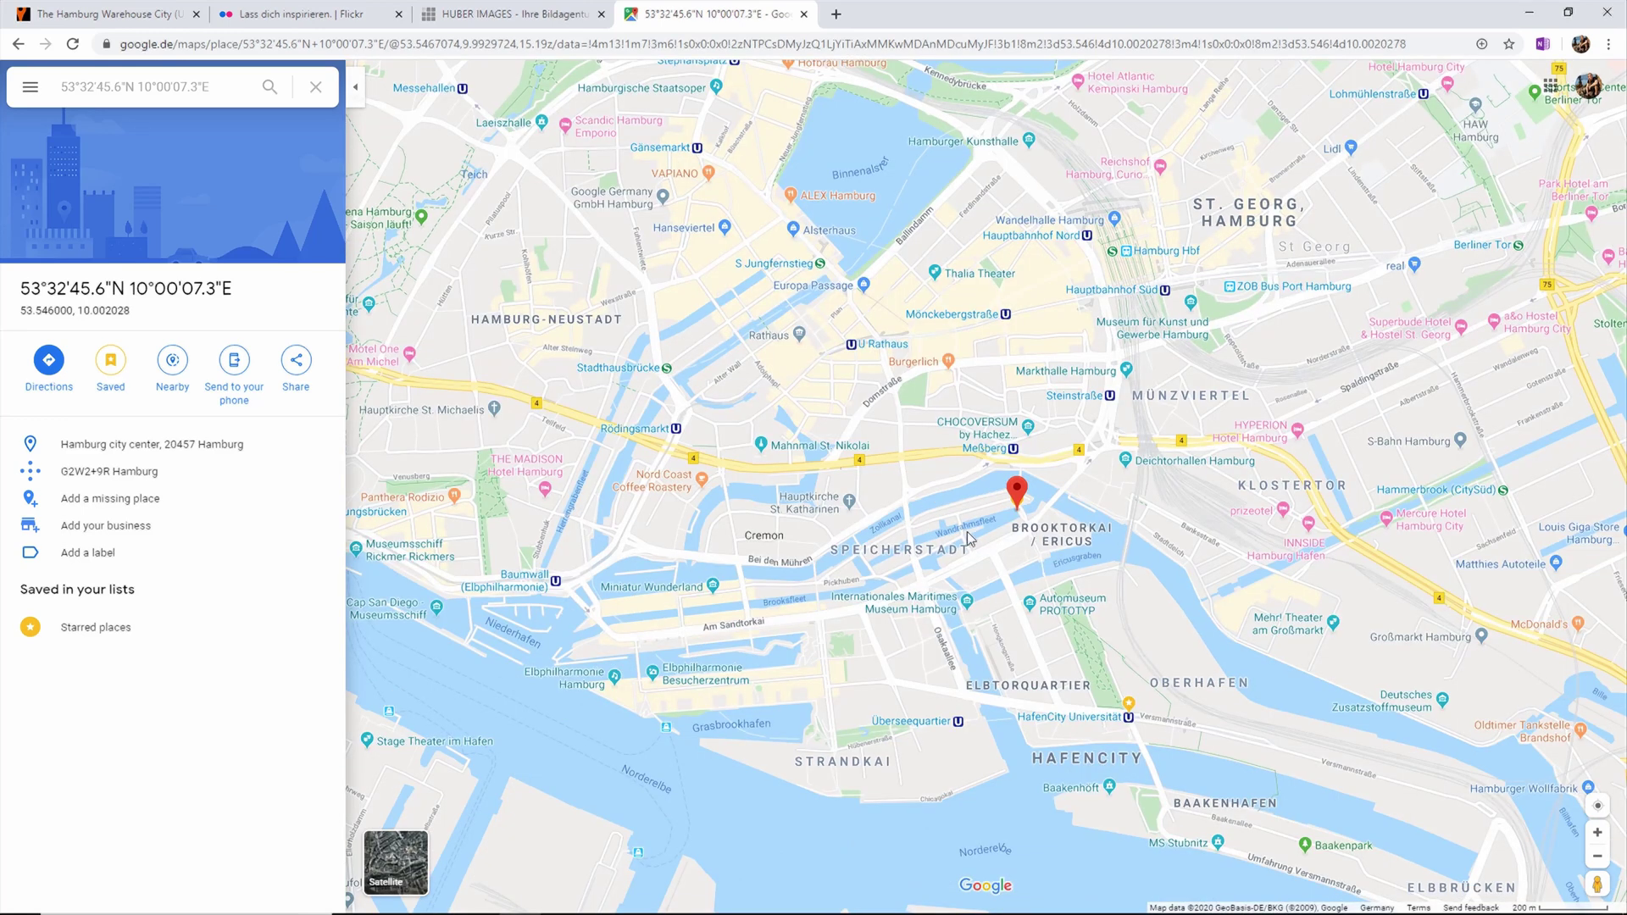
{"action": "left_click", "coordinate": [316, 86]}
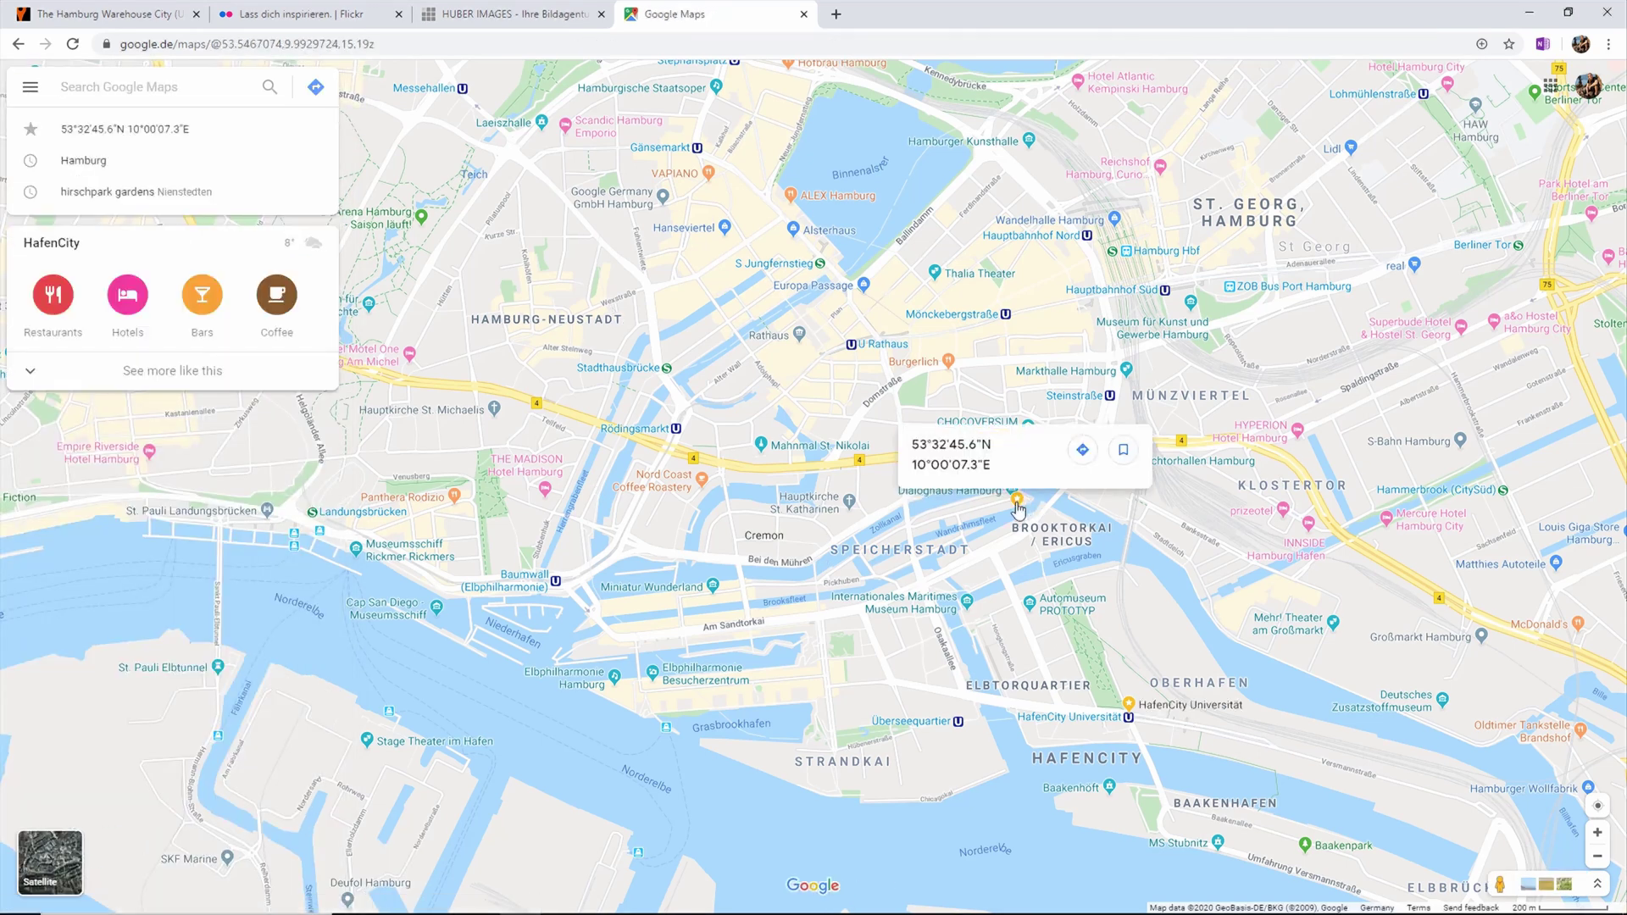
{"action": "mouse_move", "coordinate": [745, 908]}
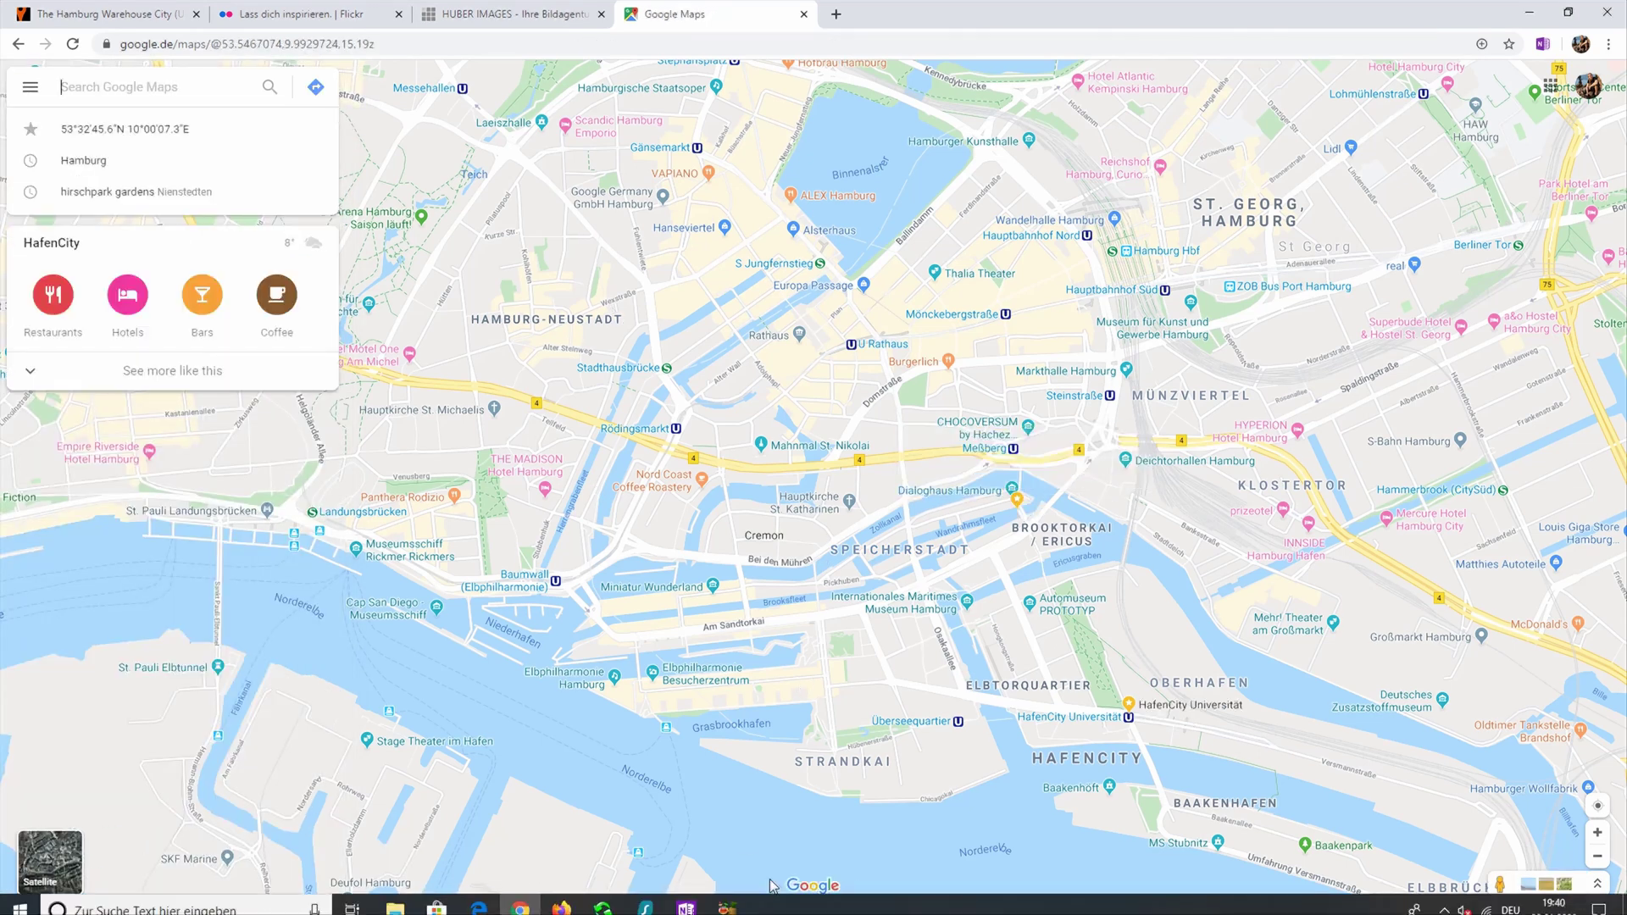
{"action": "left_click", "coordinate": [686, 900]}
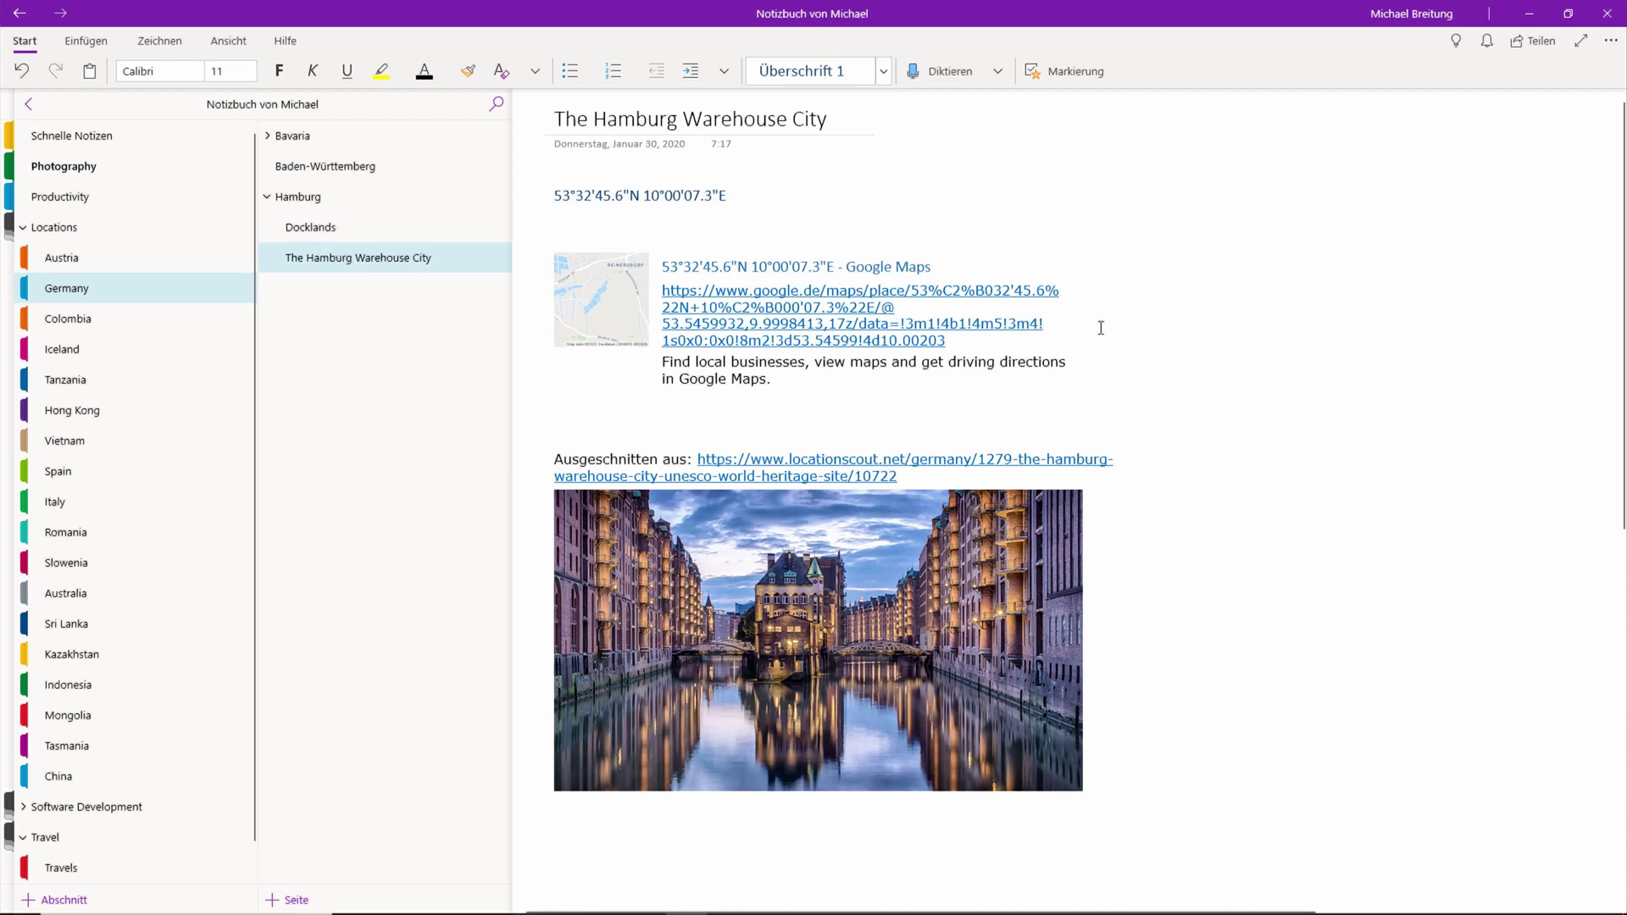
{"action": "mouse_move", "coordinate": [877, 911]}
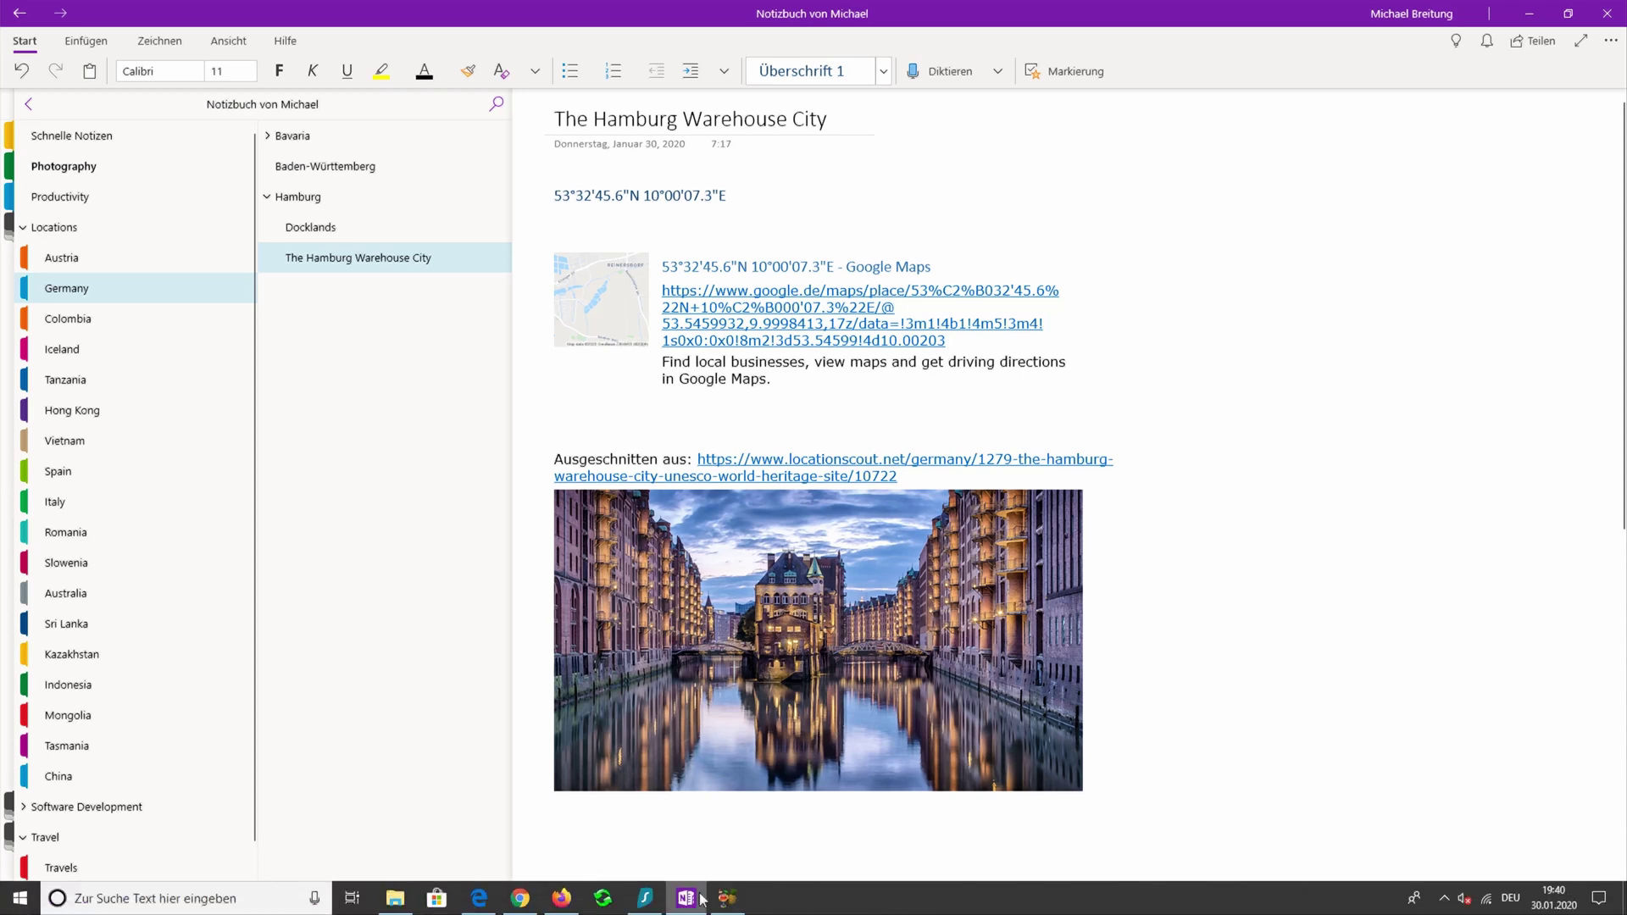
{"action": "left_click", "coordinate": [540, 903]}
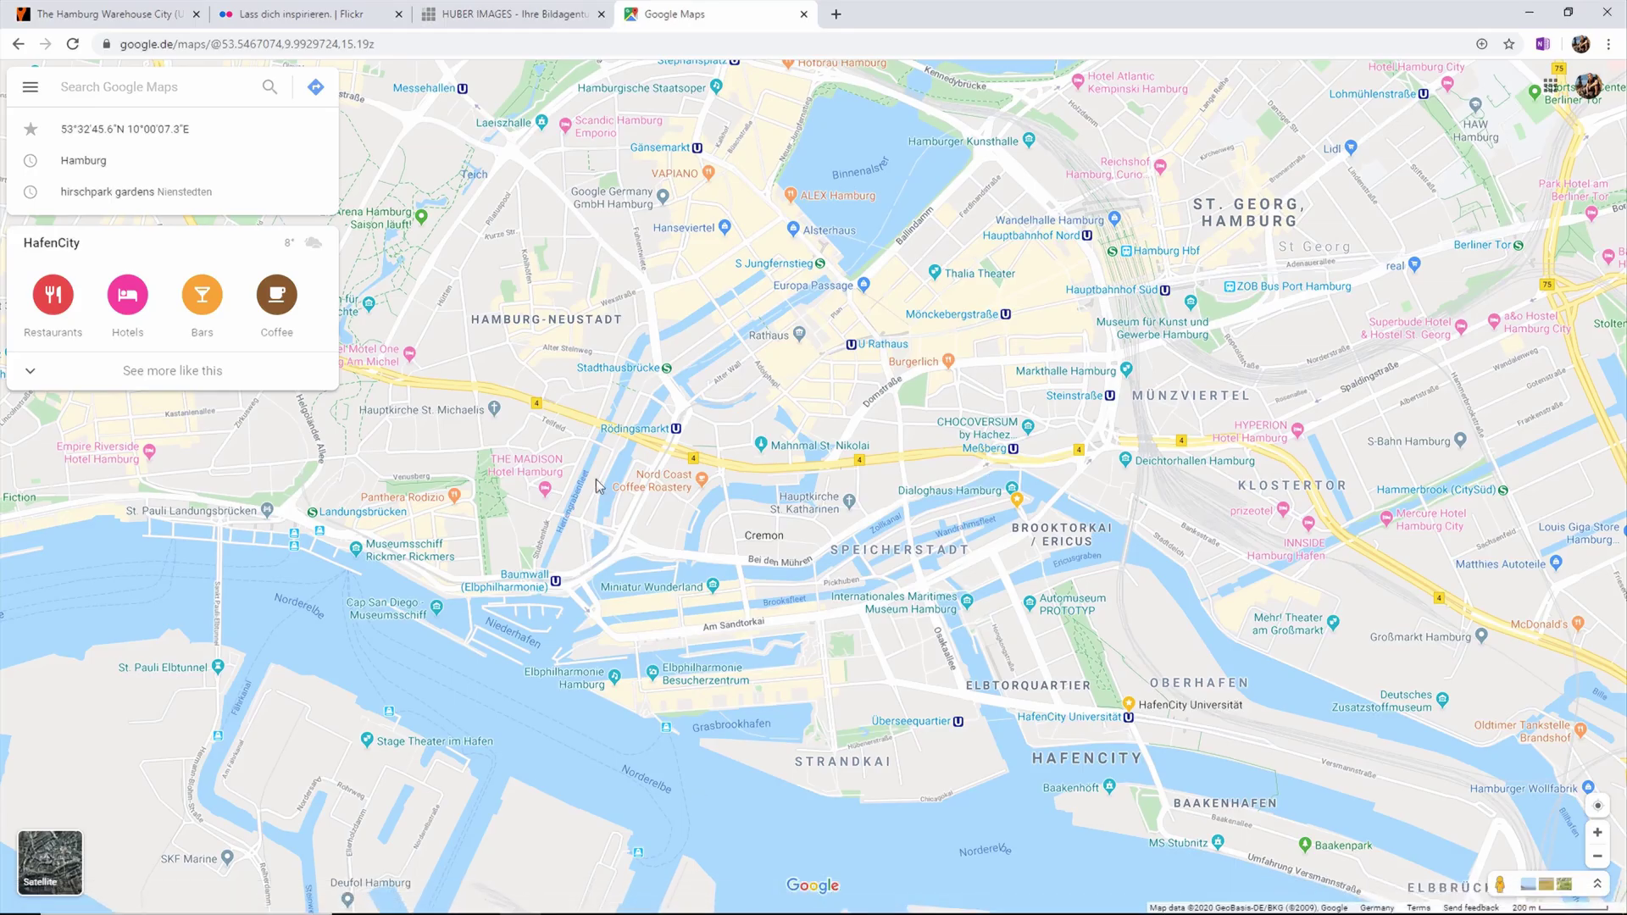
{"action": "mouse_move", "coordinate": [1026, 520]}
{"action": "left_click_drag", "start_coordinate": [1023, 520], "coordinate": [963, 515]}
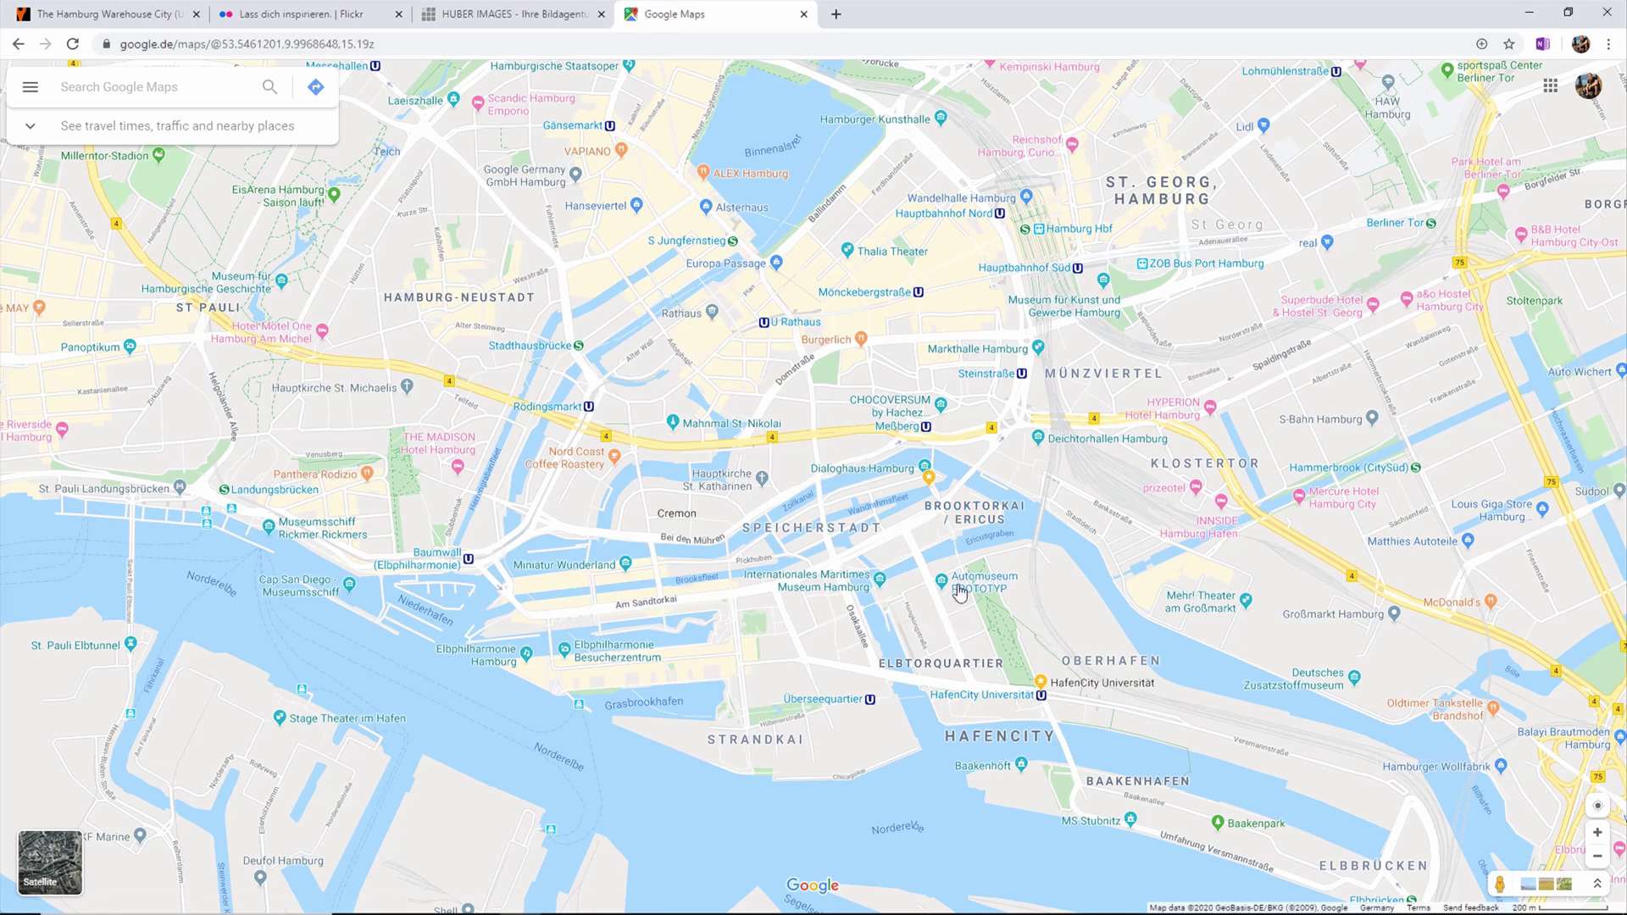
{"action": "left_click", "coordinate": [29, 86]}
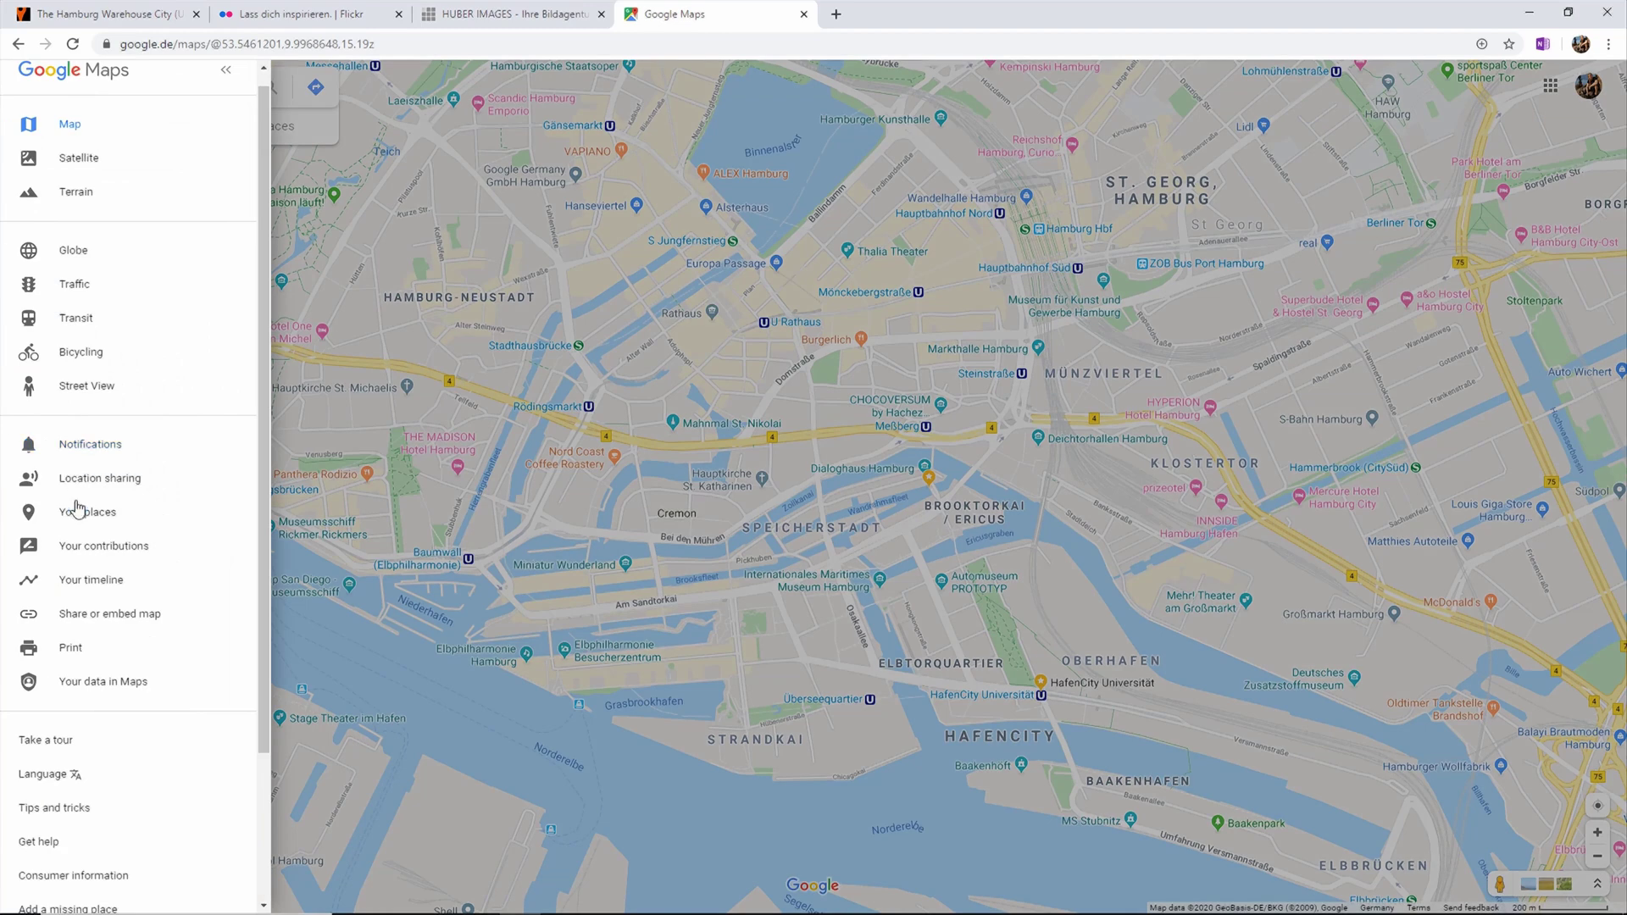
{"action": "left_click", "coordinate": [87, 512]}
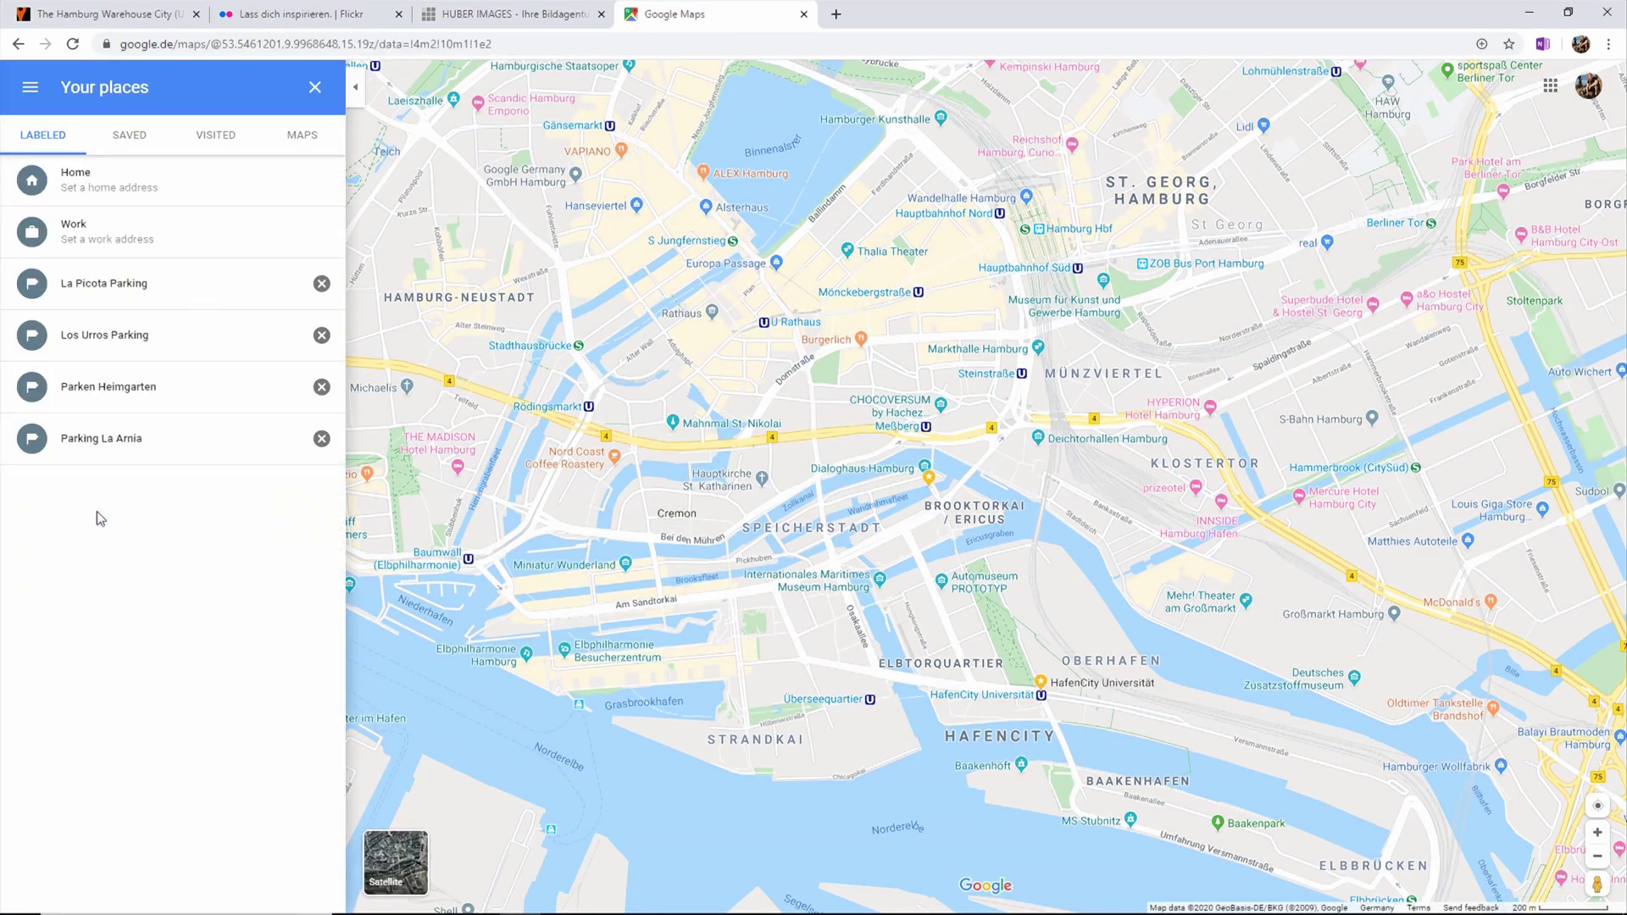
{"action": "left_click", "coordinate": [302, 140]}
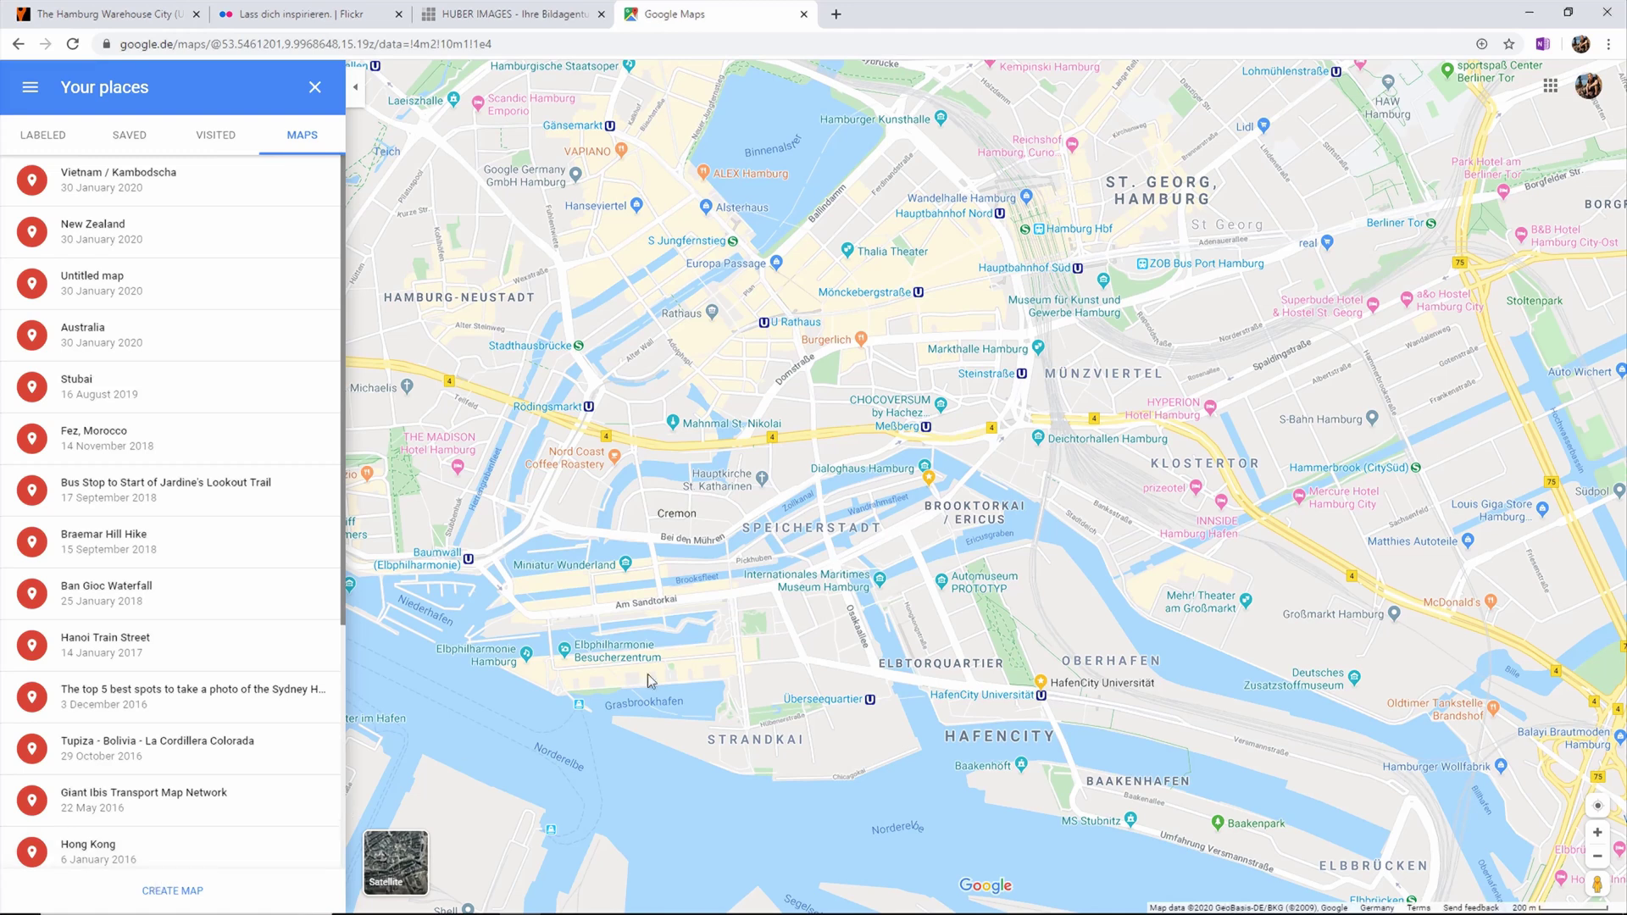
{"action": "mouse_move", "coordinate": [794, 515]}
{"action": "left_click", "coordinate": [355, 87]}
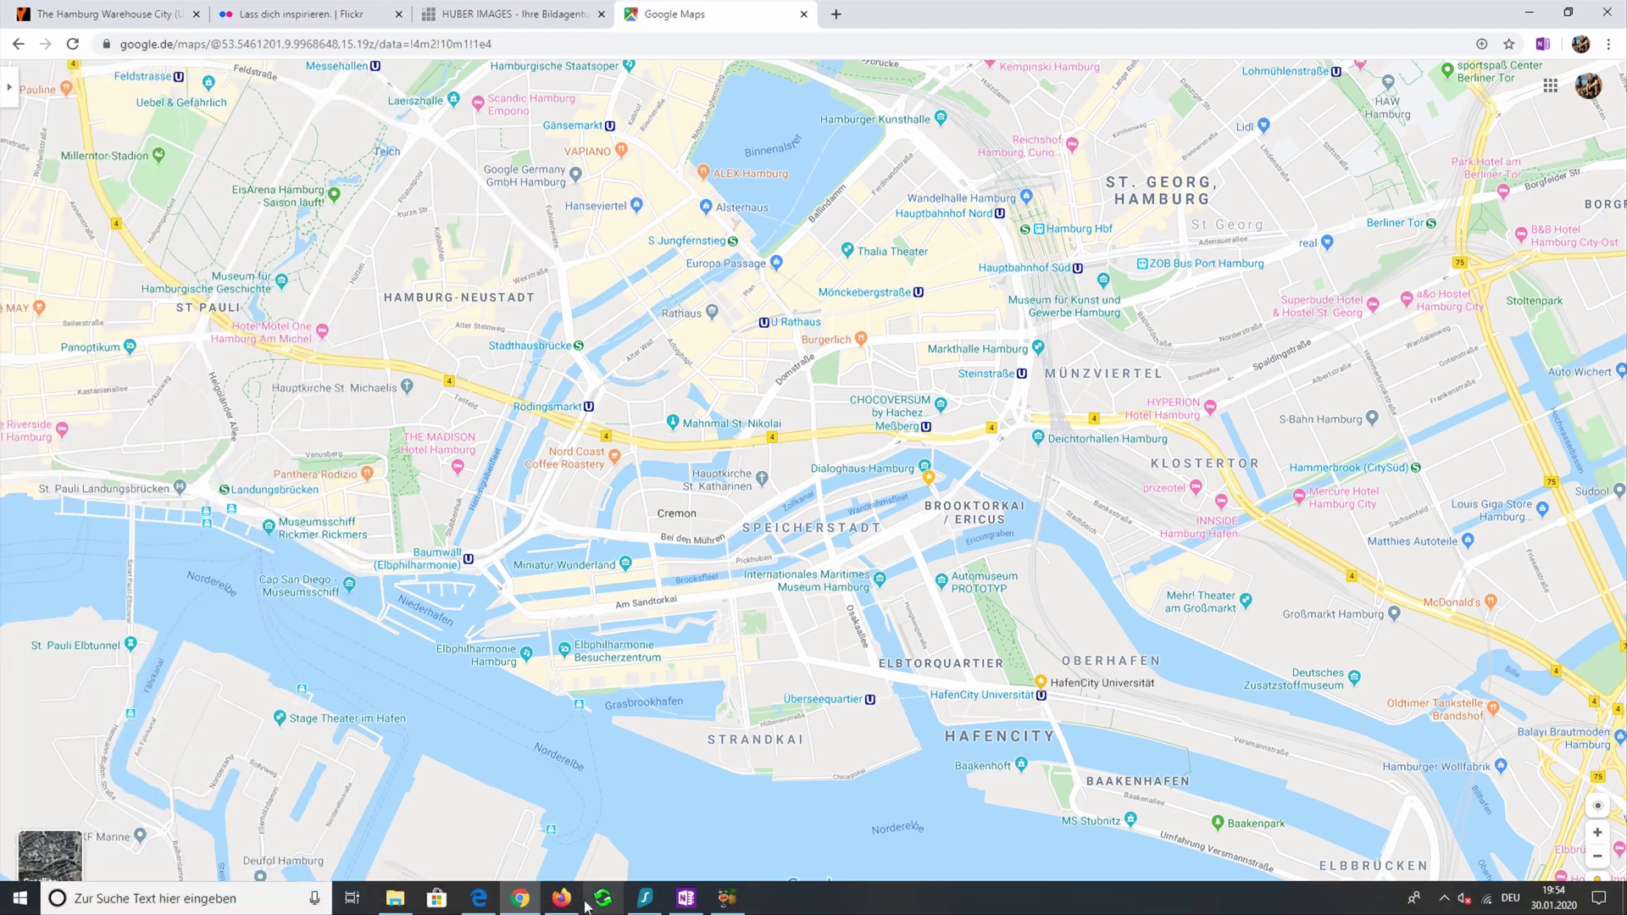
Return to The Hamburg Warehouse City page and place the cursor below the canal photo.
{"action": "left_click", "coordinate": [687, 909]}
{"action": "scroll", "coordinate": [763, 312], "scroll_direction": "down", "scroll_amount": 7}
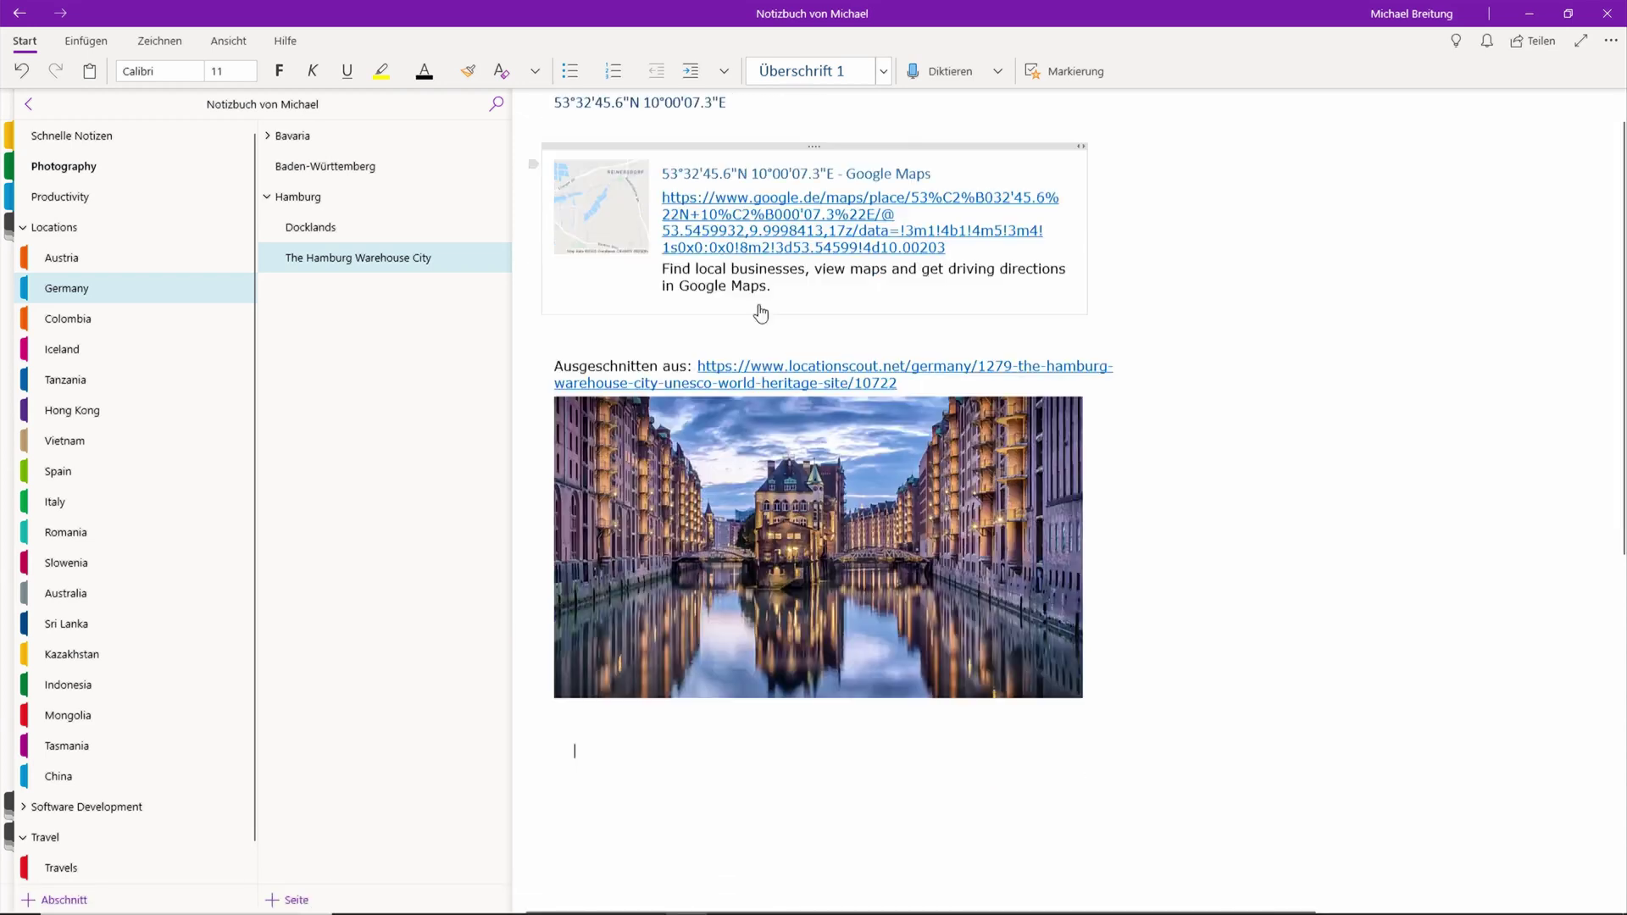
{"action": "scroll", "coordinate": [690, 458], "scroll_direction": "up", "scroll_amount": 5}
{"action": "left_click", "coordinate": [576, 675]}
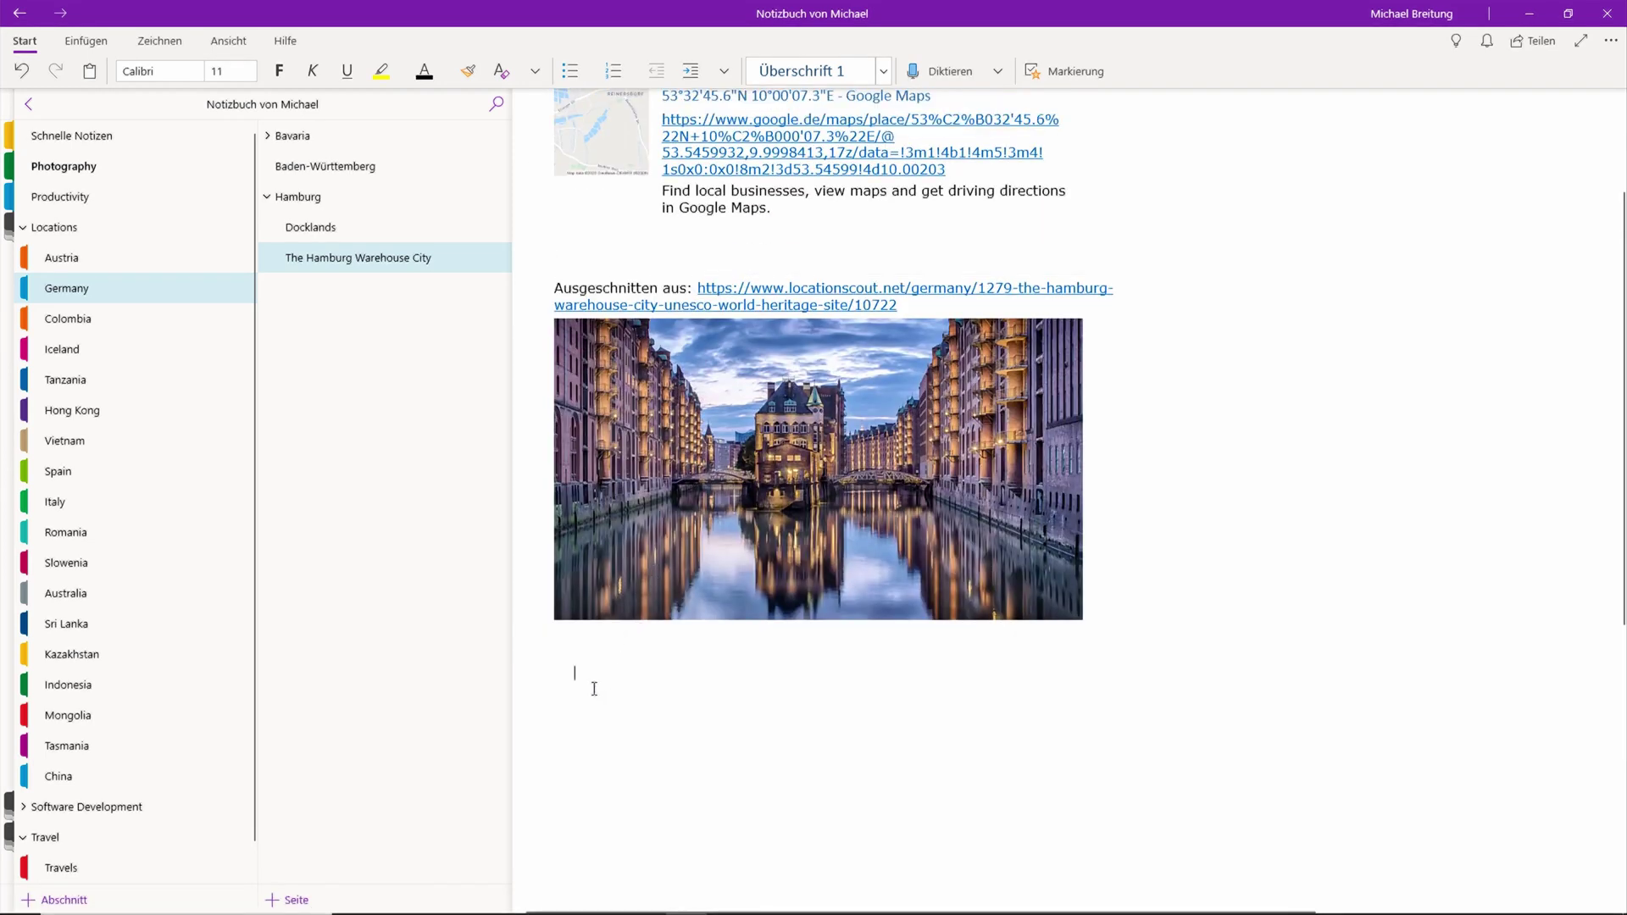
{"action": "scroll", "coordinate": [588, 678], "scroll_direction": "down", "scroll_amount": 5}
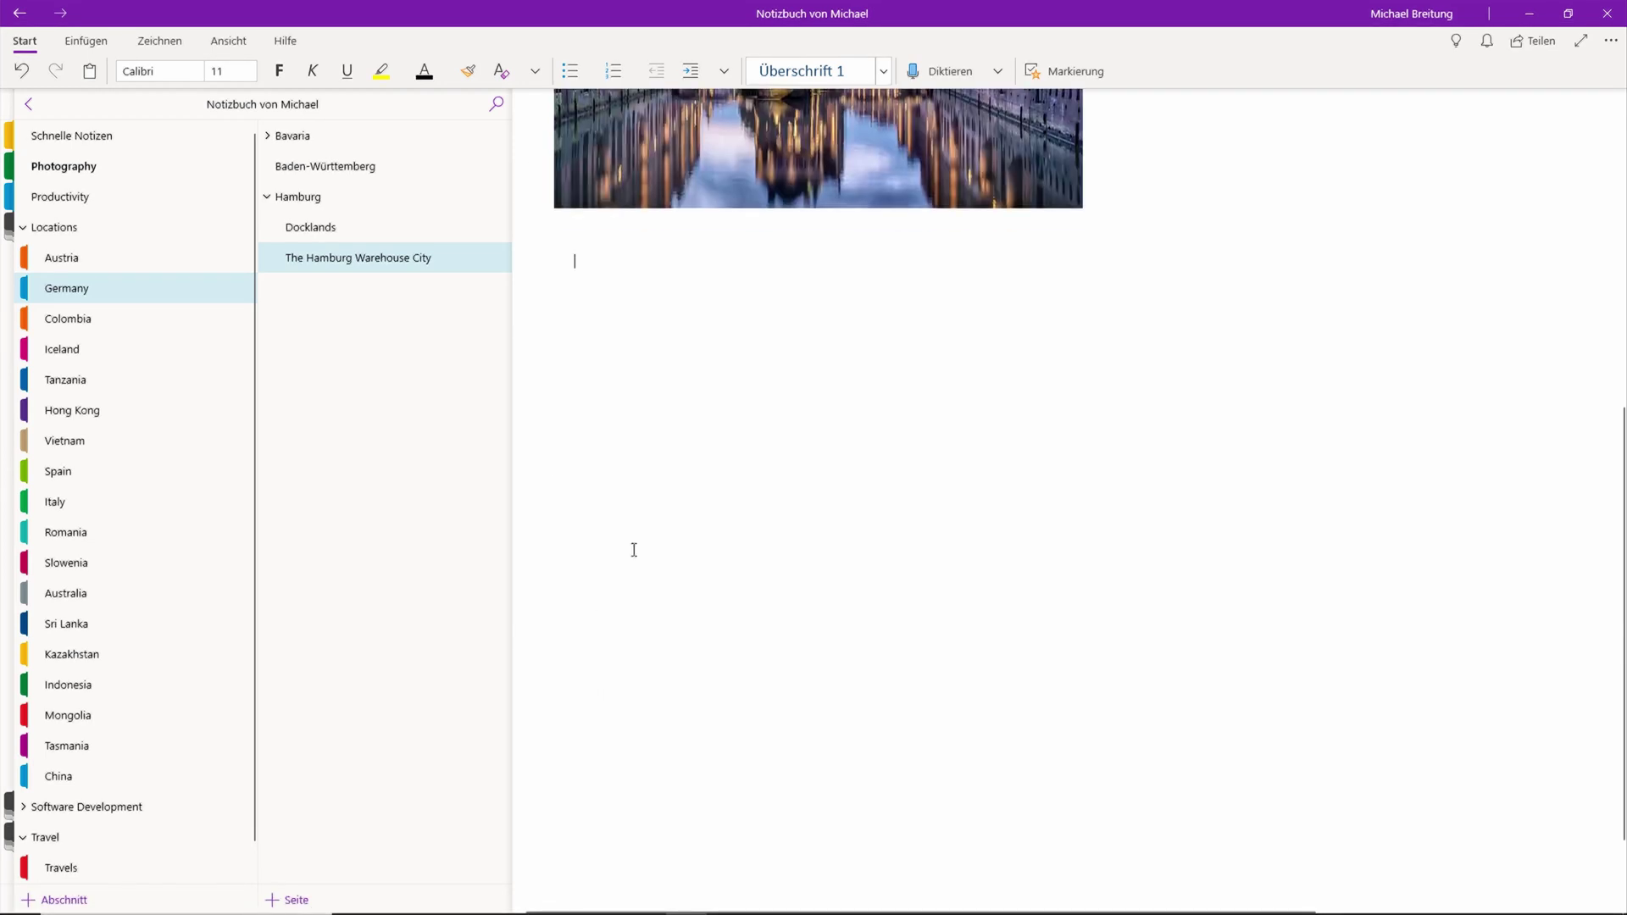
{"action": "scroll", "coordinate": [635, 550], "scroll_direction": "up", "scroll_amount": 7}
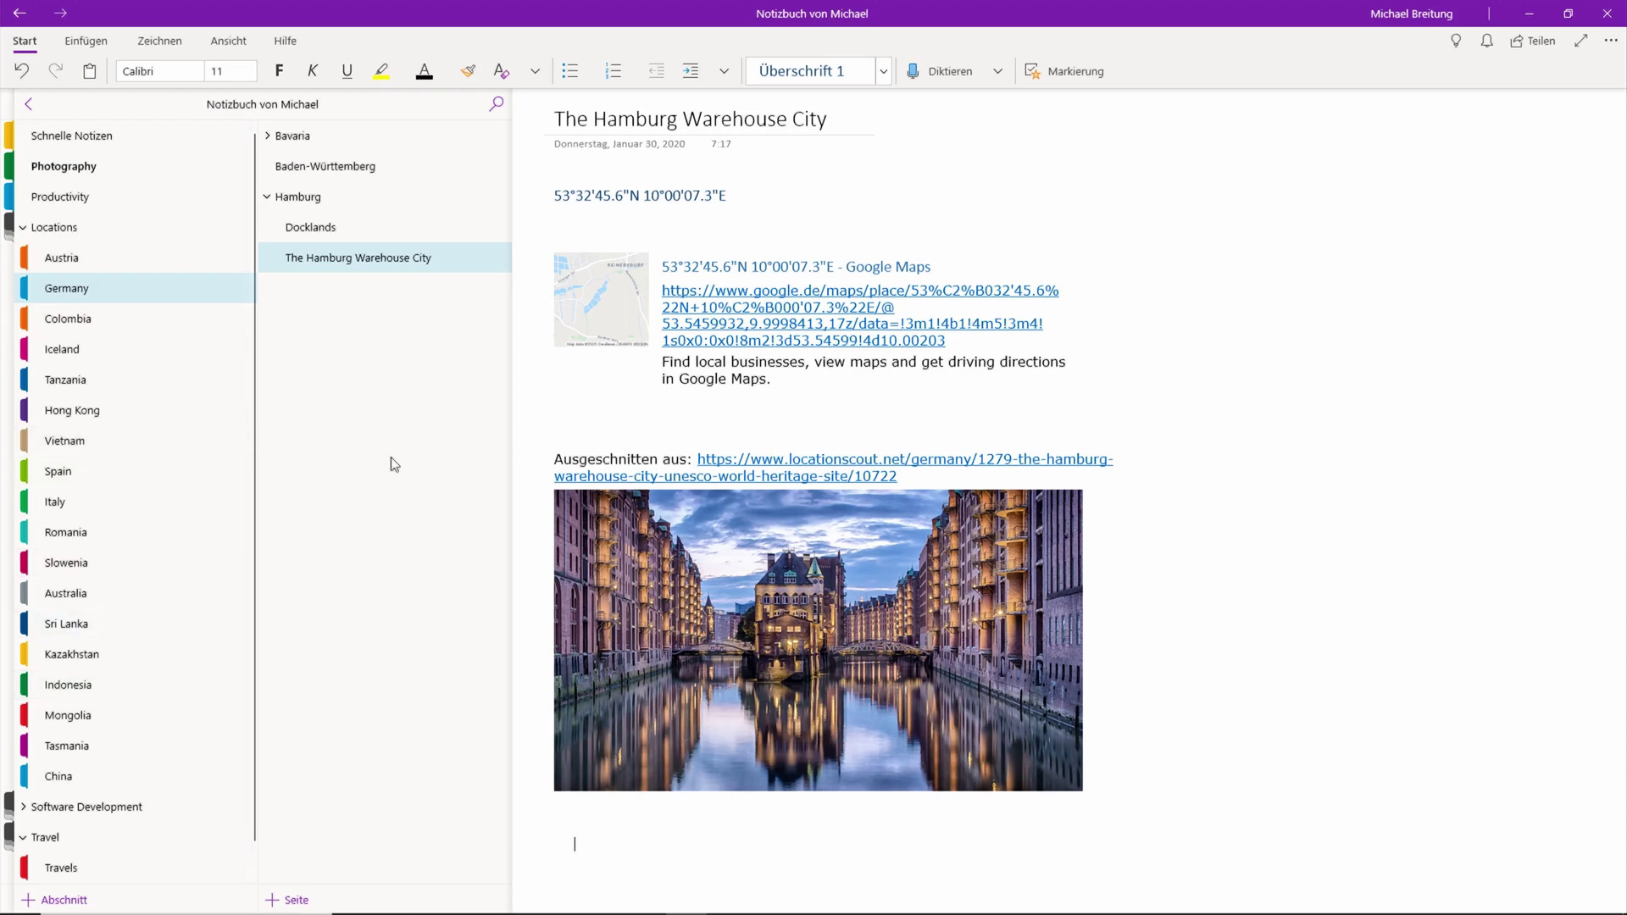
Copy The Hamburg Warehouse City page link and paste it as a new bullet under Docklands on 2020/02 Hamburg.
{"action": "right_click", "coordinate": [444, 265]}
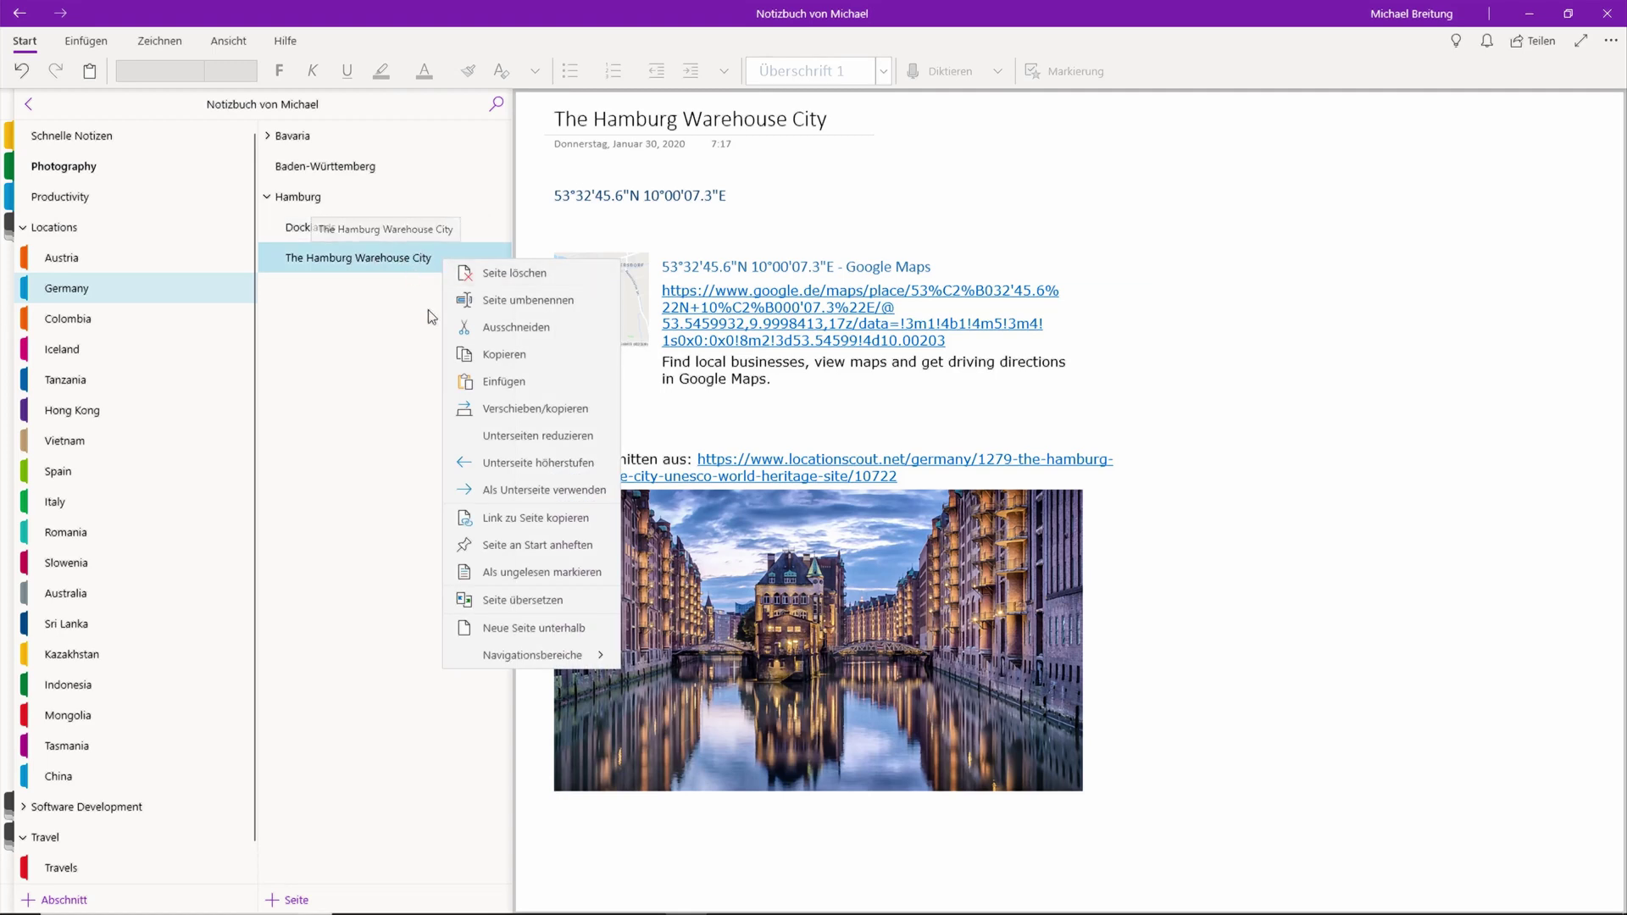
{"action": "left_click", "coordinate": [535, 517]}
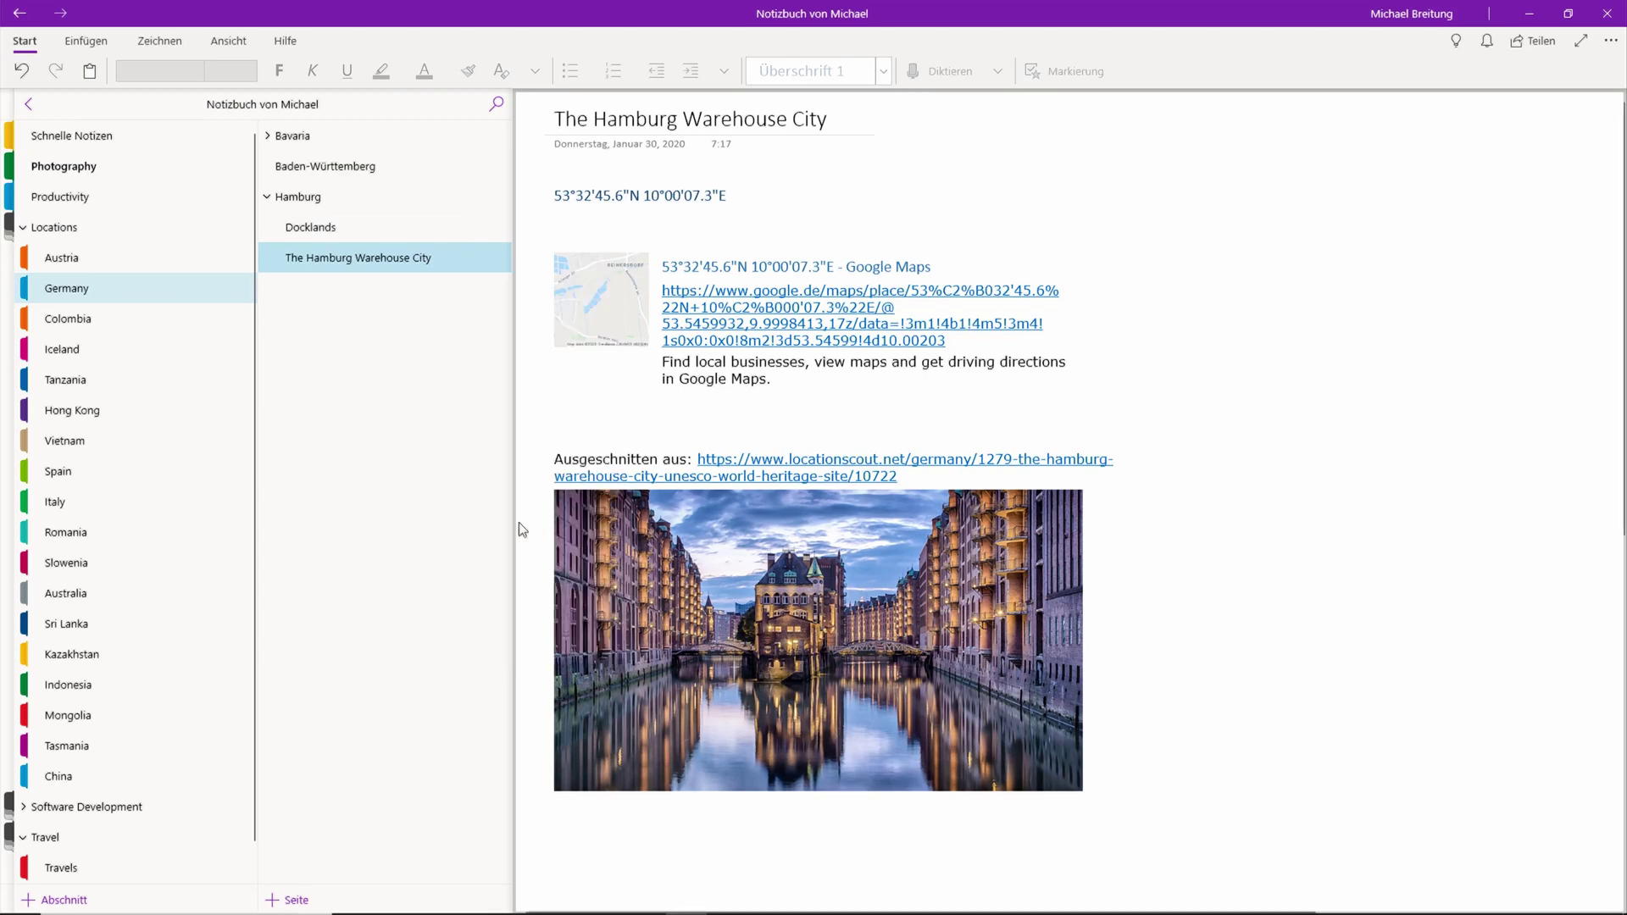
{"action": "left_click", "coordinate": [78, 863]}
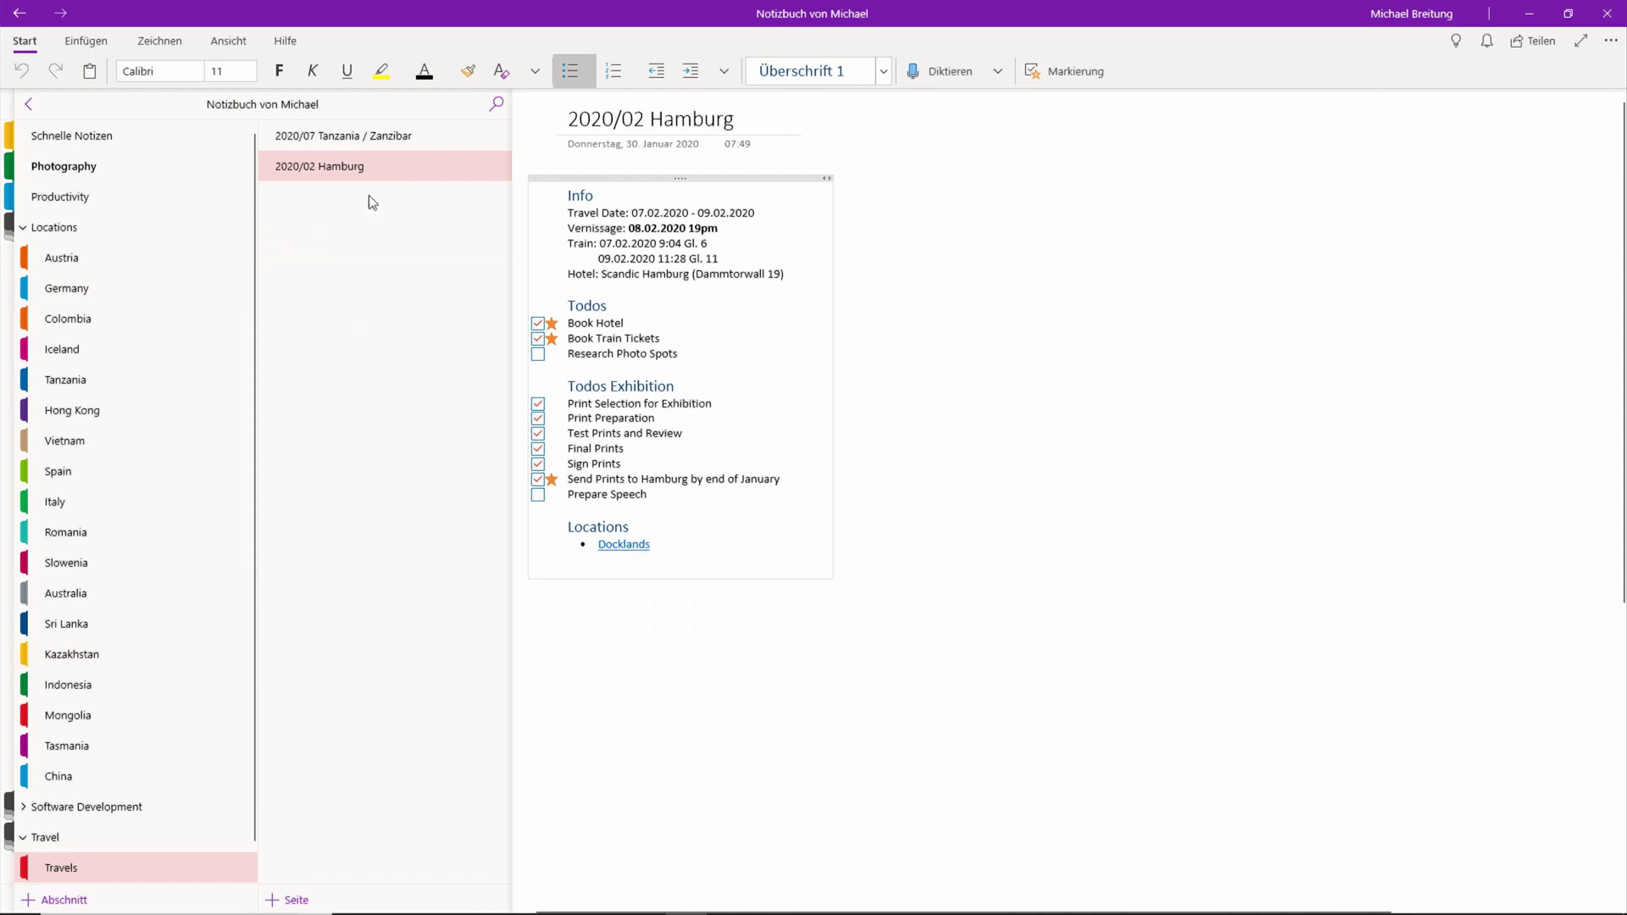
{"action": "left_click", "coordinate": [663, 546]}
{"action": "key", "text": "Return"}
{"action": "right_click", "coordinate": [610, 557]}
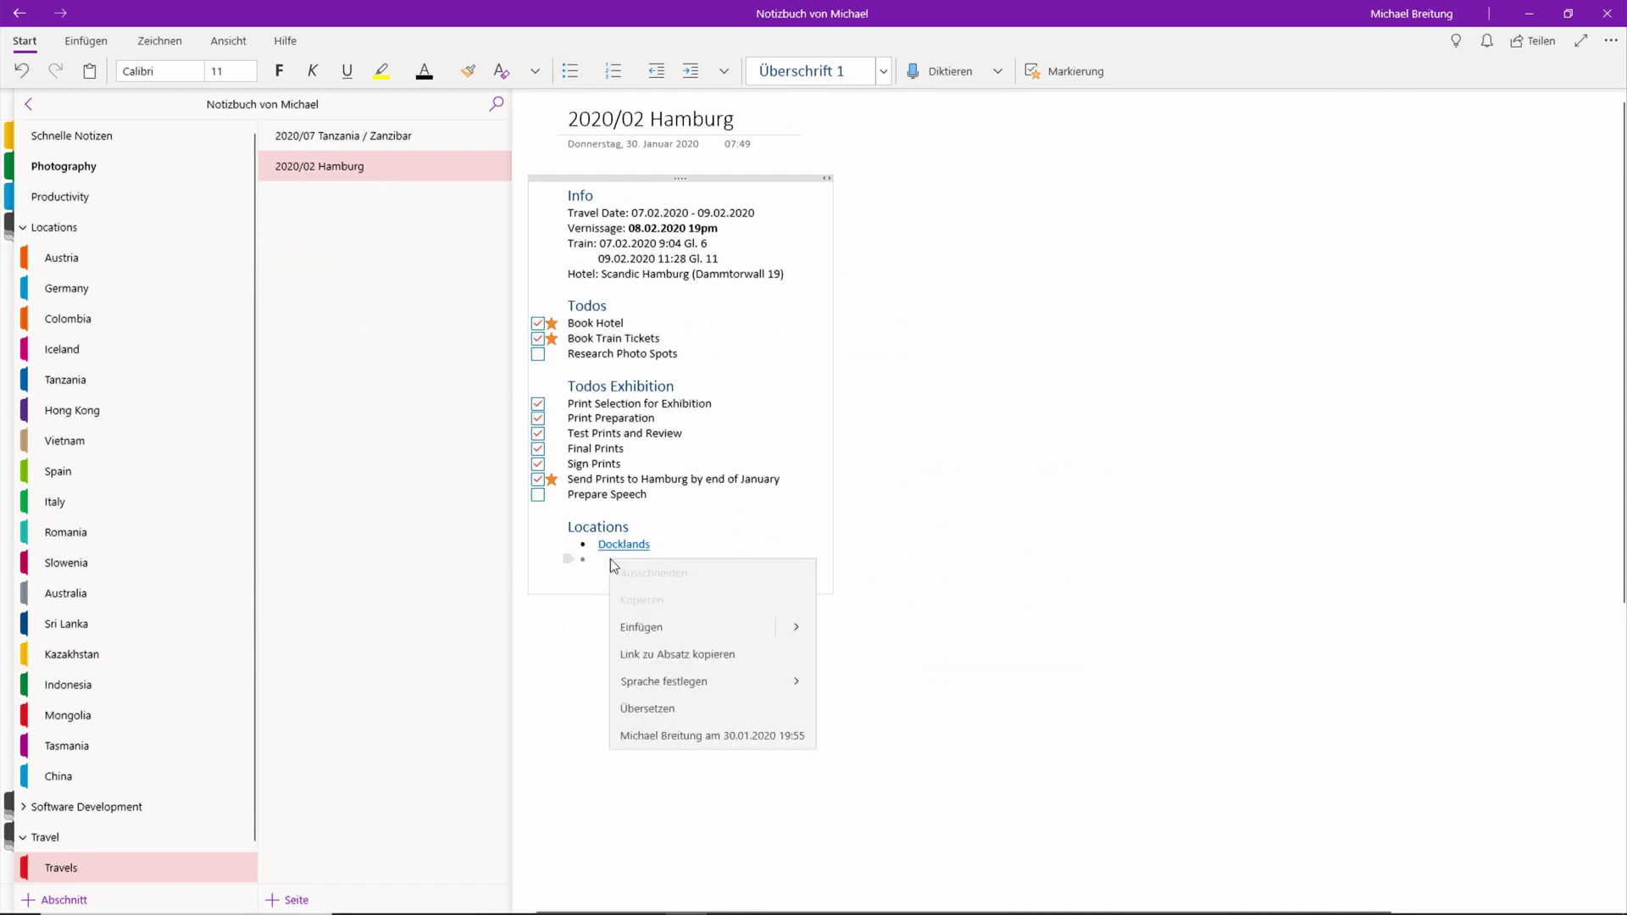
{"action": "left_click", "coordinate": [727, 627]}
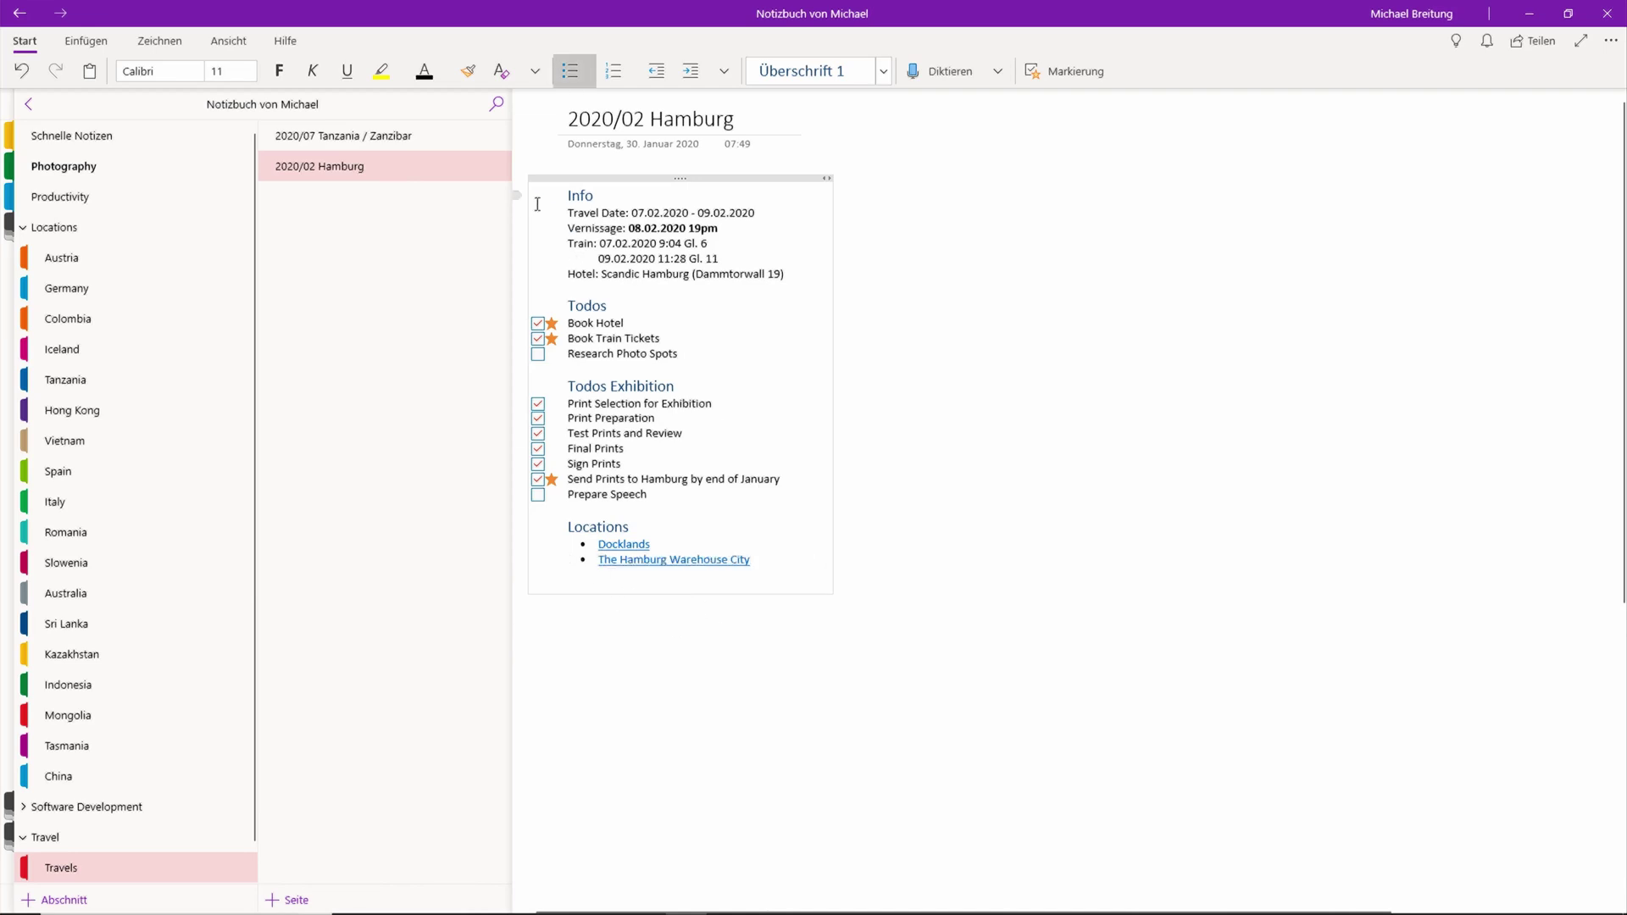
{"action": "left_click", "coordinate": [648, 566]}
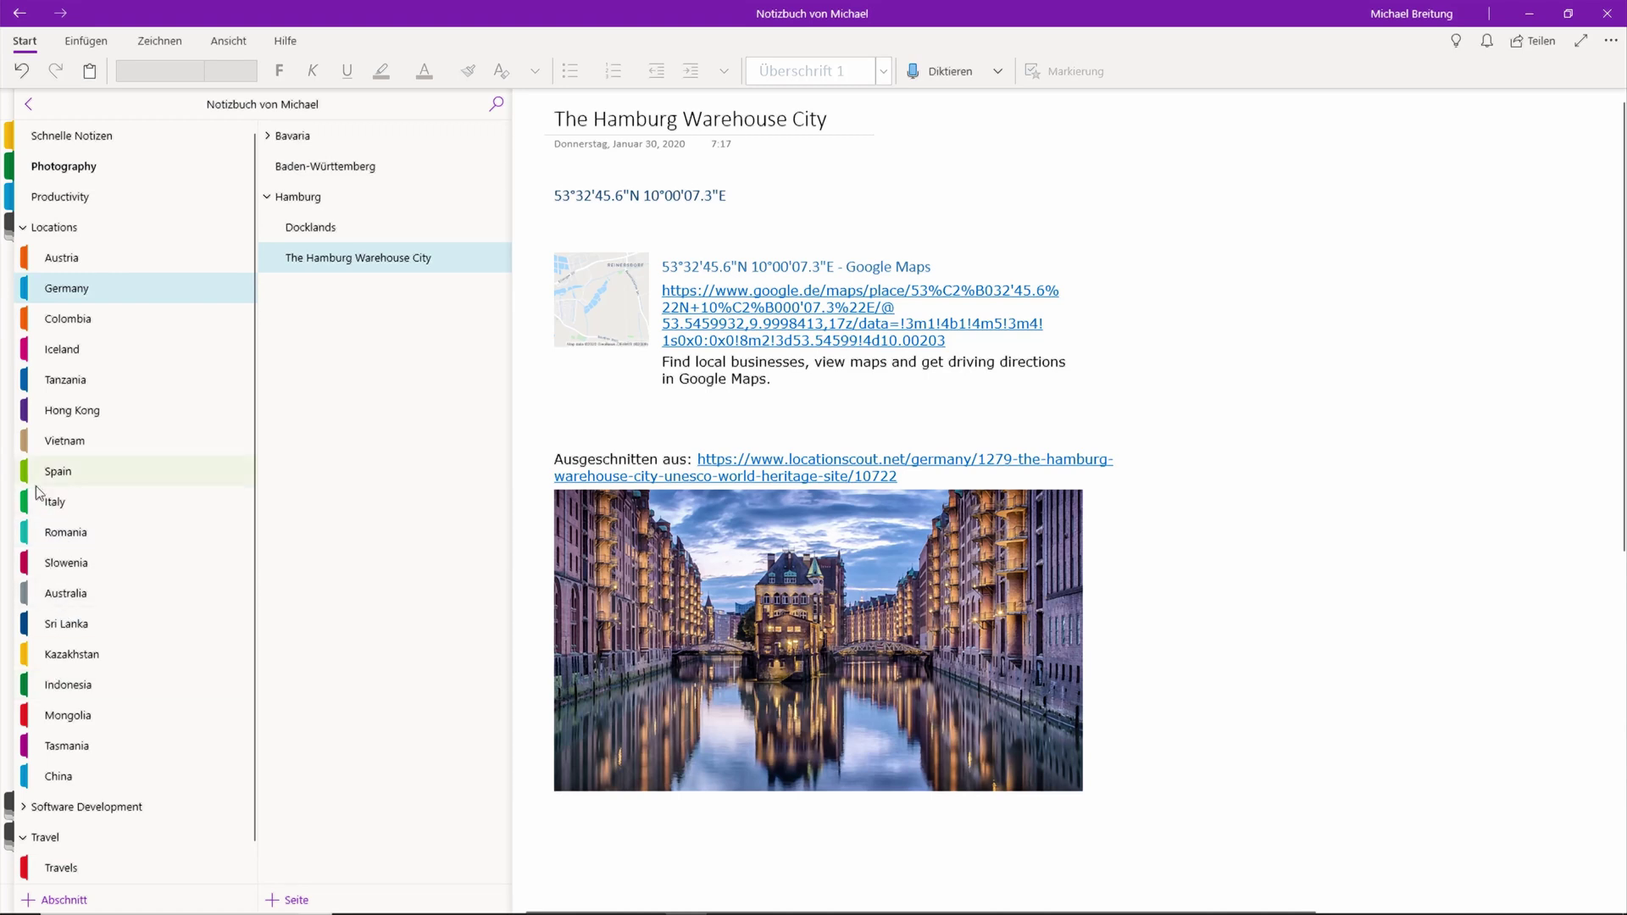
{"action": "left_click", "coordinate": [61, 867]}
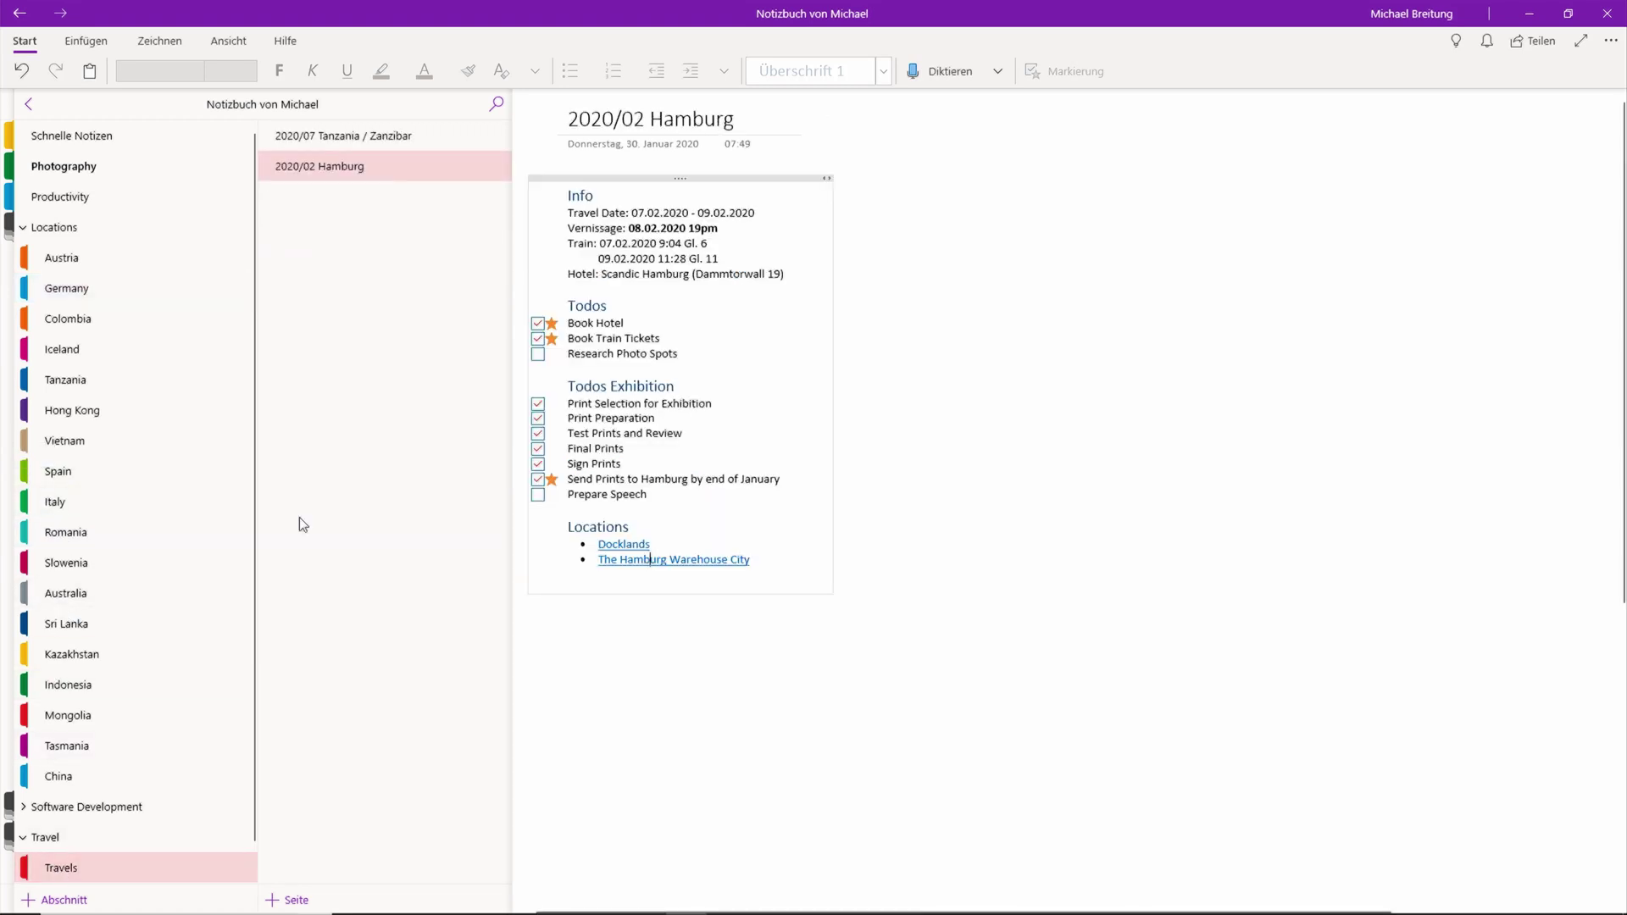